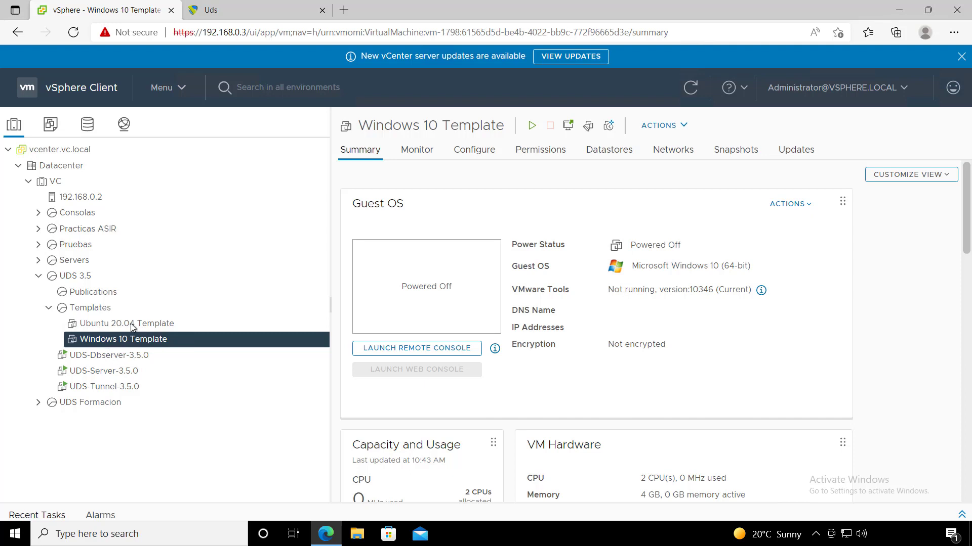
- Show the UDS-Server-3.5.0 VM summary: powered on, Debian 10, IP 192.168.0.10
click(104, 372)
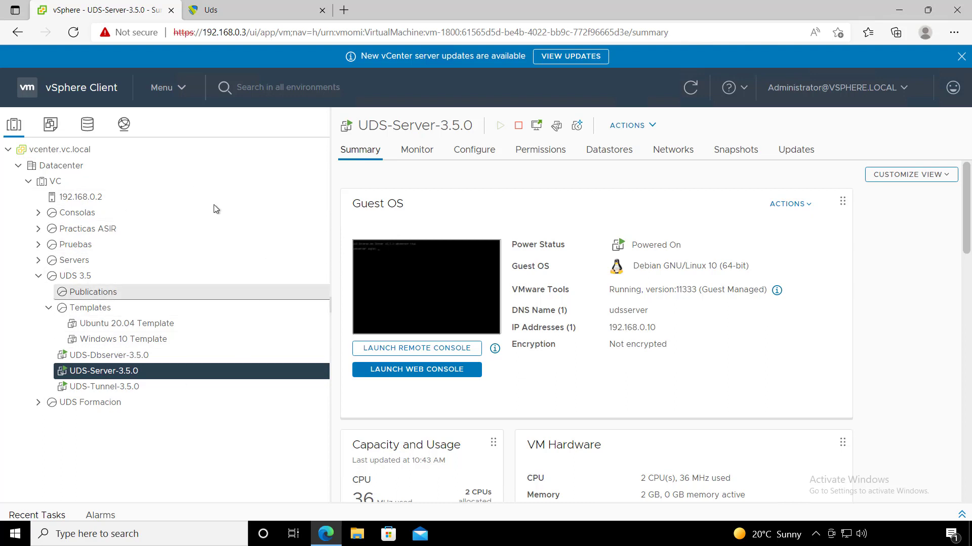
- Log into the UDS Enterprise web page with the administrator username and password
click(244, 16)
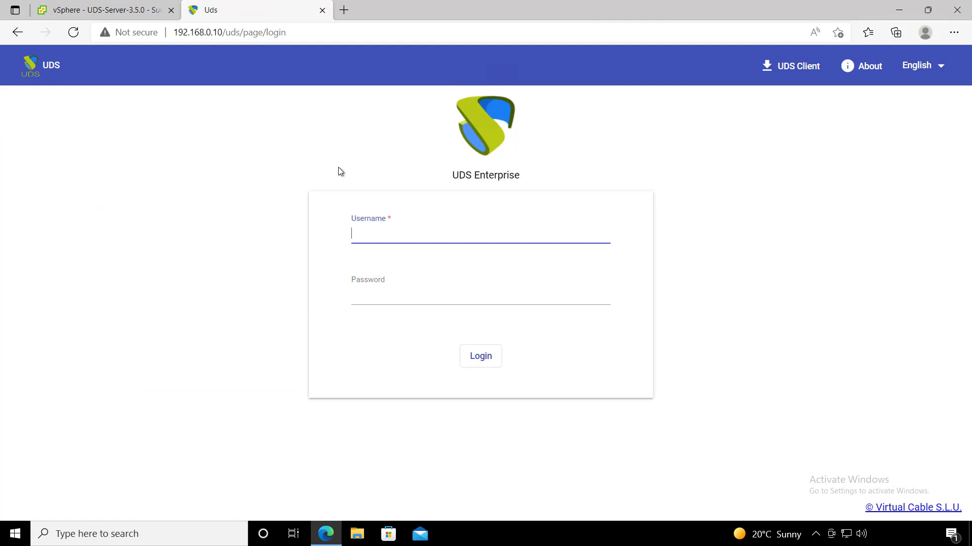
click(386, 233)
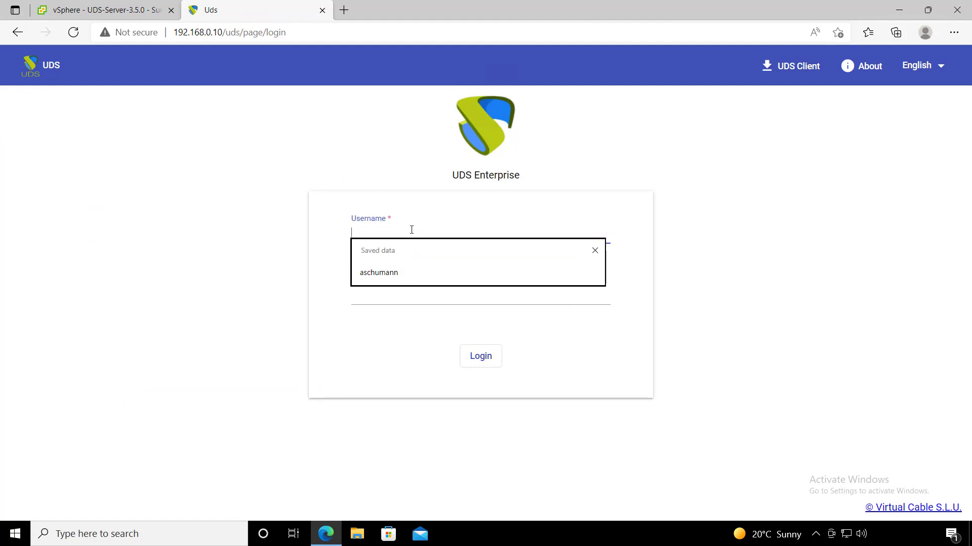
text(udsadmin)
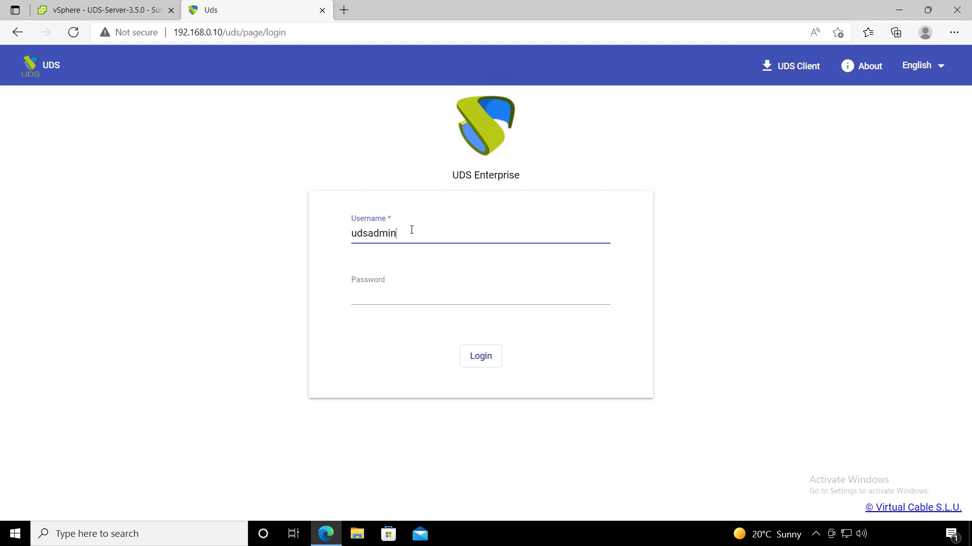
click(394, 288)
text(uds)
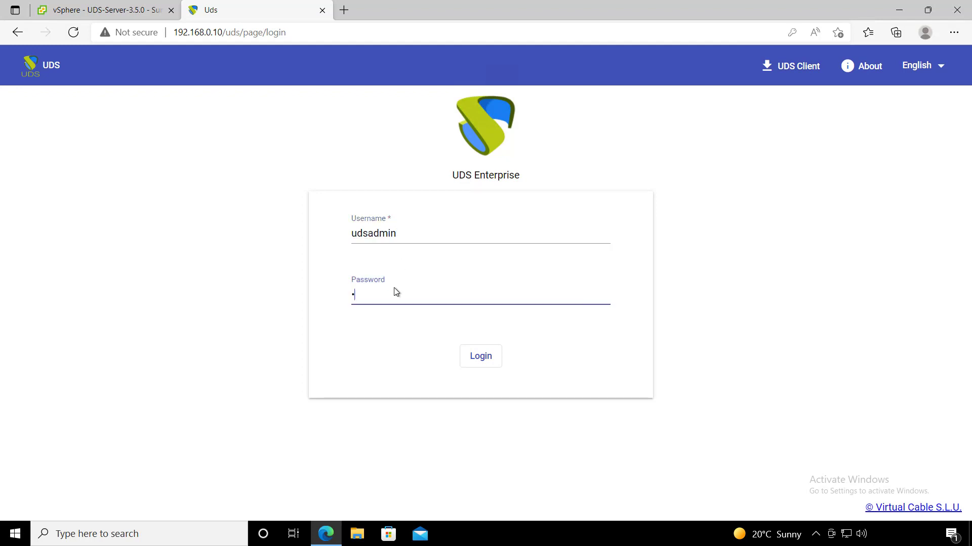
click(482, 356)
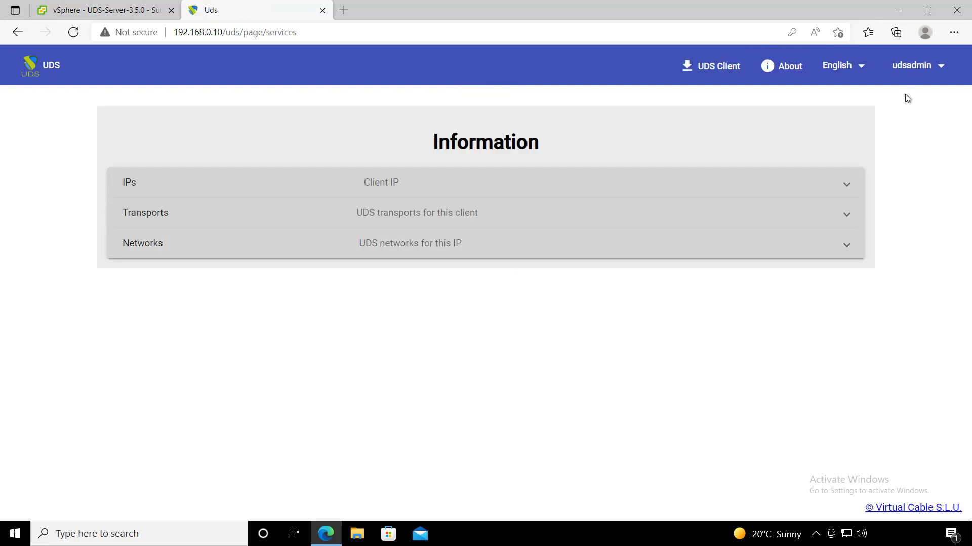
- Go to the administration dashboard and open the empty Services provider list
click(917, 66)
click(921, 99)
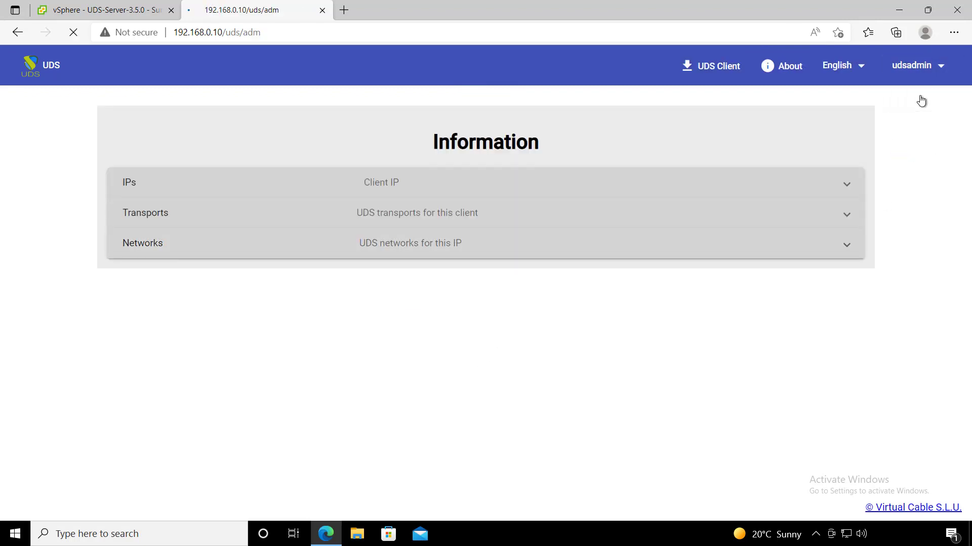
mouse_move(52, 128)
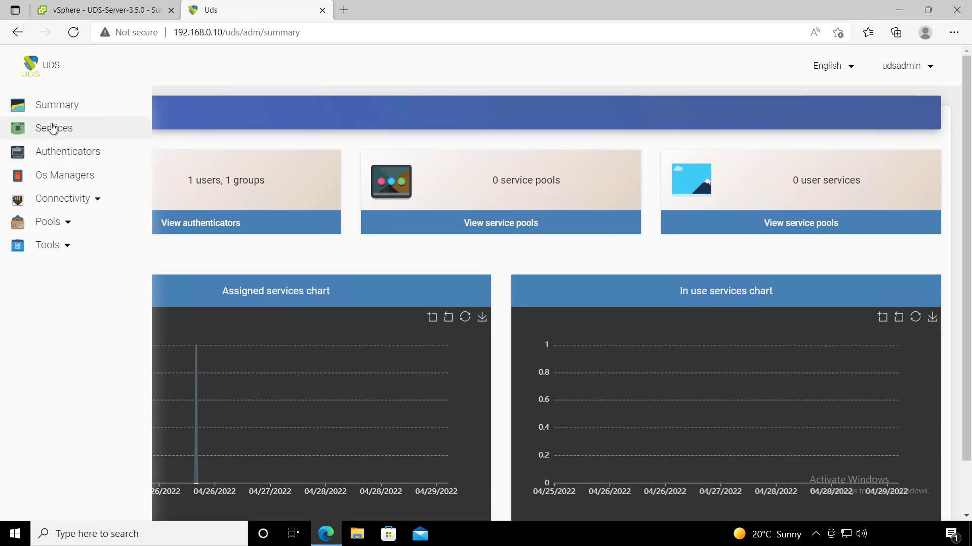
click(109, 131)
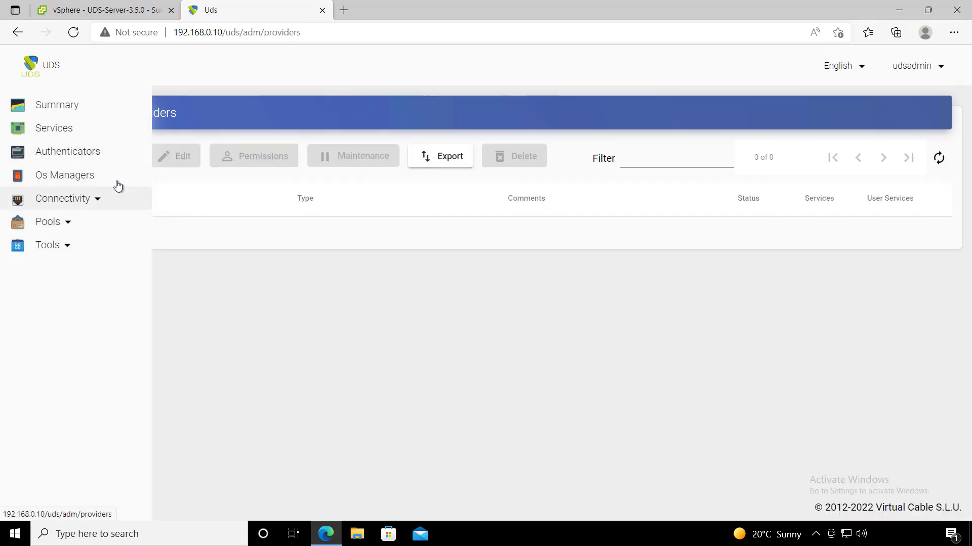
click(116, 132)
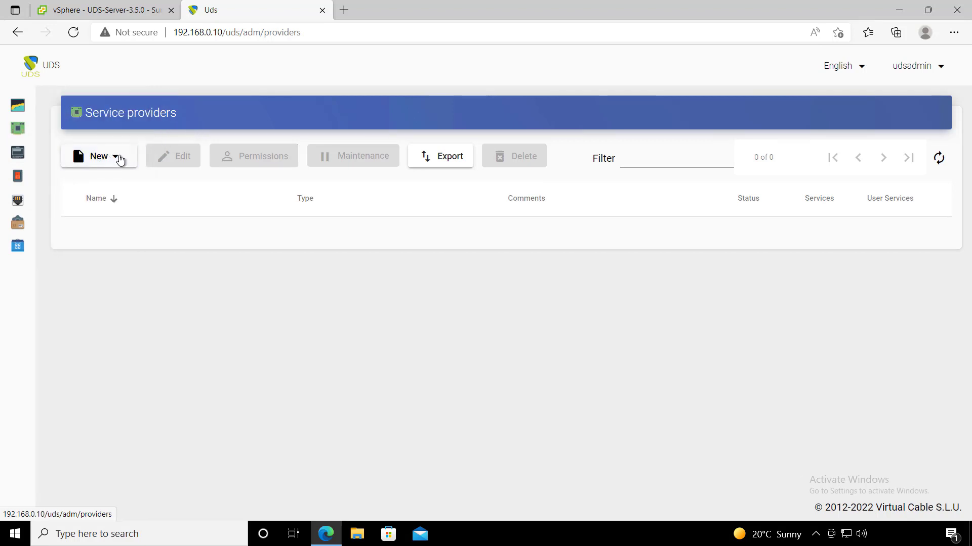
- Start a VMware vCenter provider named VMWARE for host 192.168.0.3 on port 443
click(120, 157)
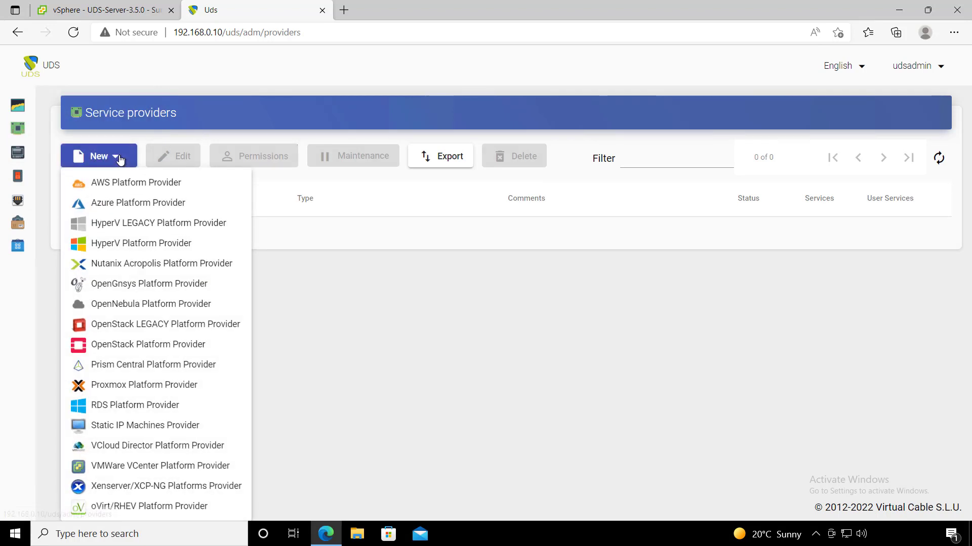
click(160, 468)
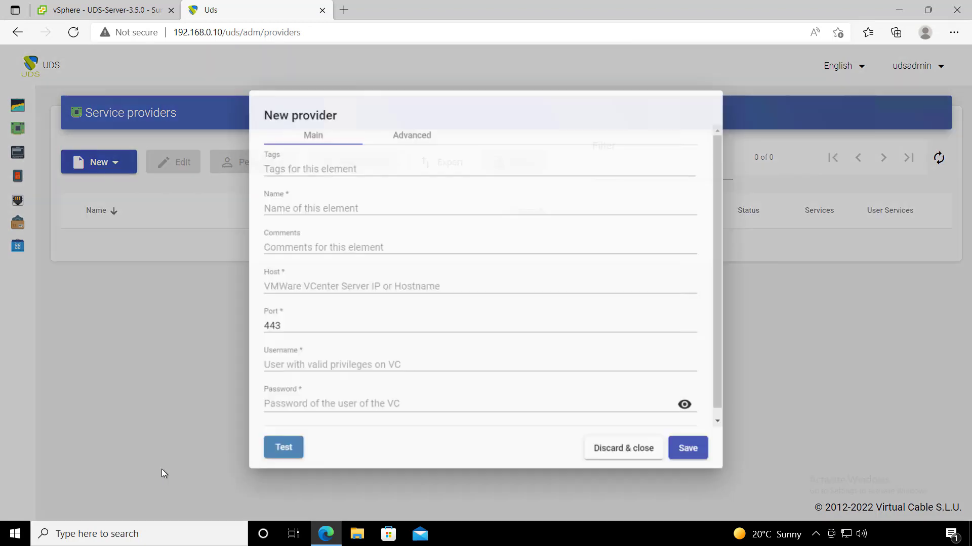
click(296, 201)
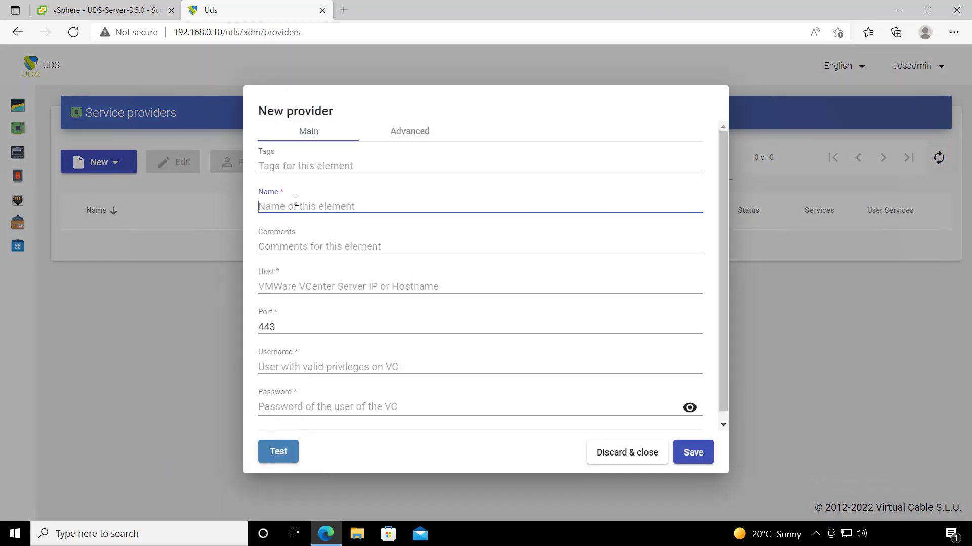
text(VM)
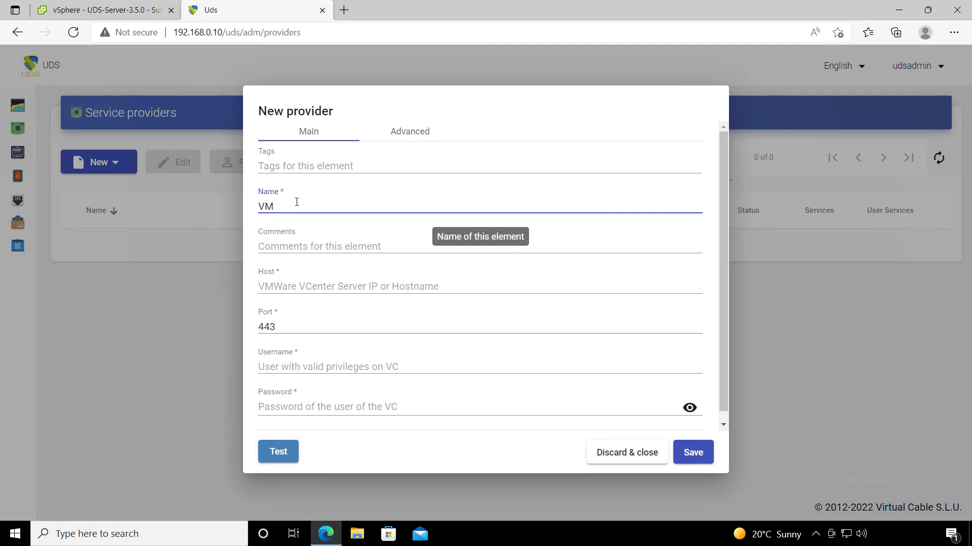
text(WARE)
click(337, 286)
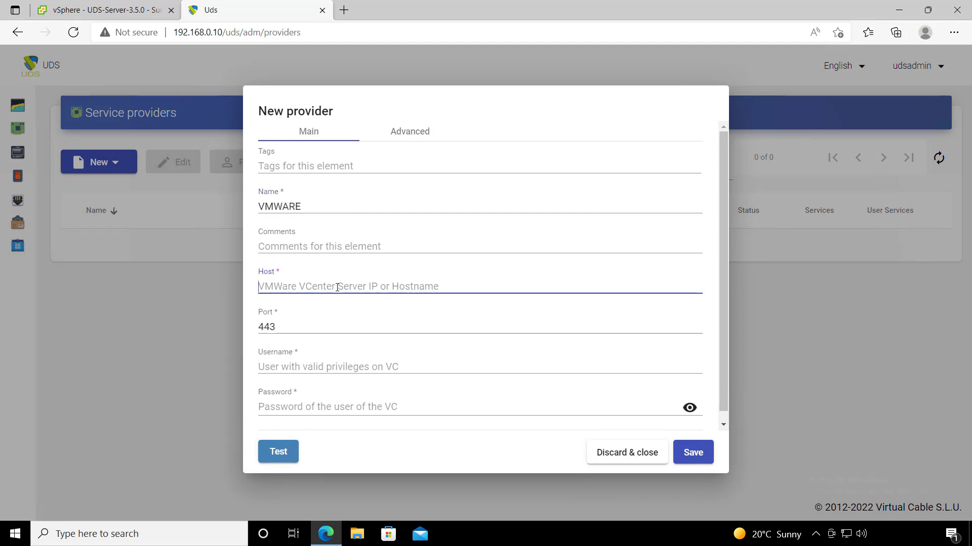
text(192.168.0.3)
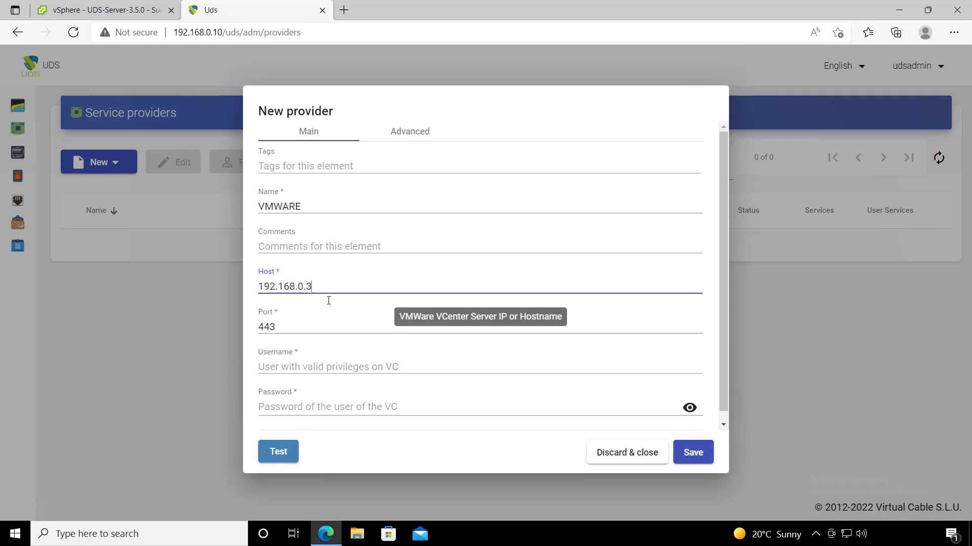
click(295, 327)
drag(295, 327, 255, 332)
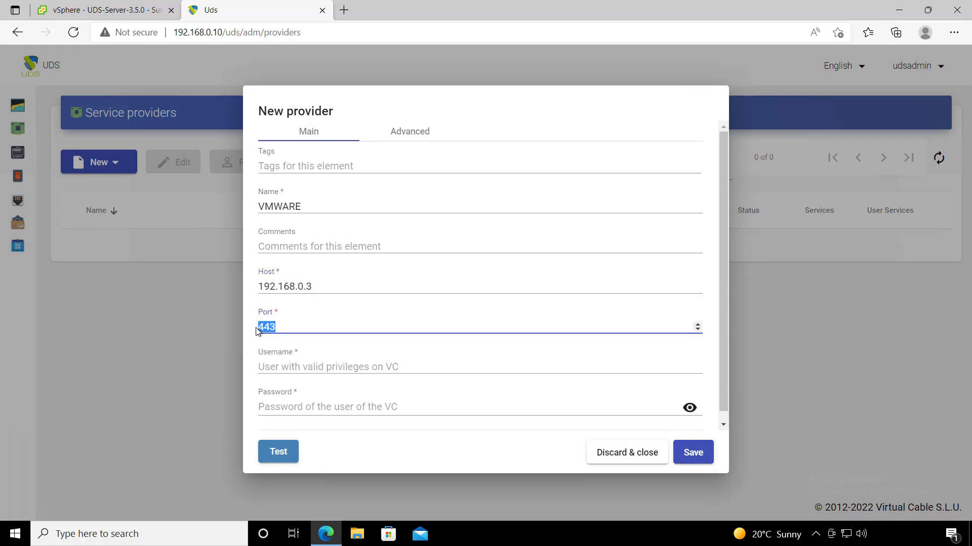
- Enter the vCenter username and password, test the connection and save the provider
click(286, 365)
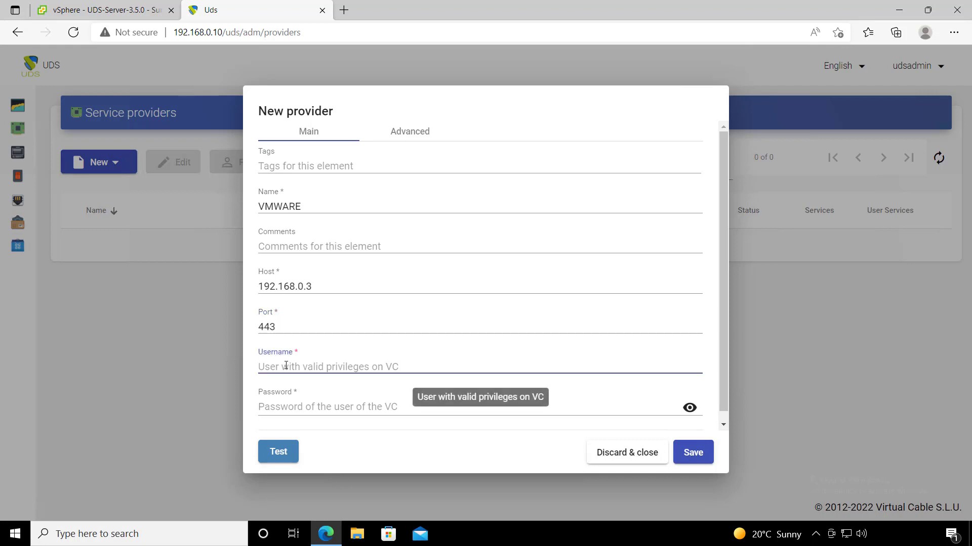
text(asc)
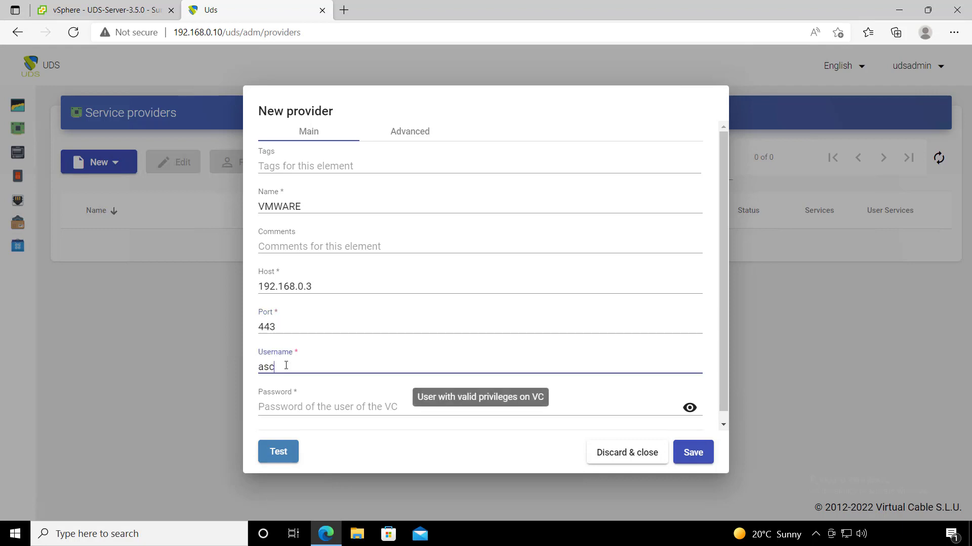
key(BackSpace)
key(BackSpace)
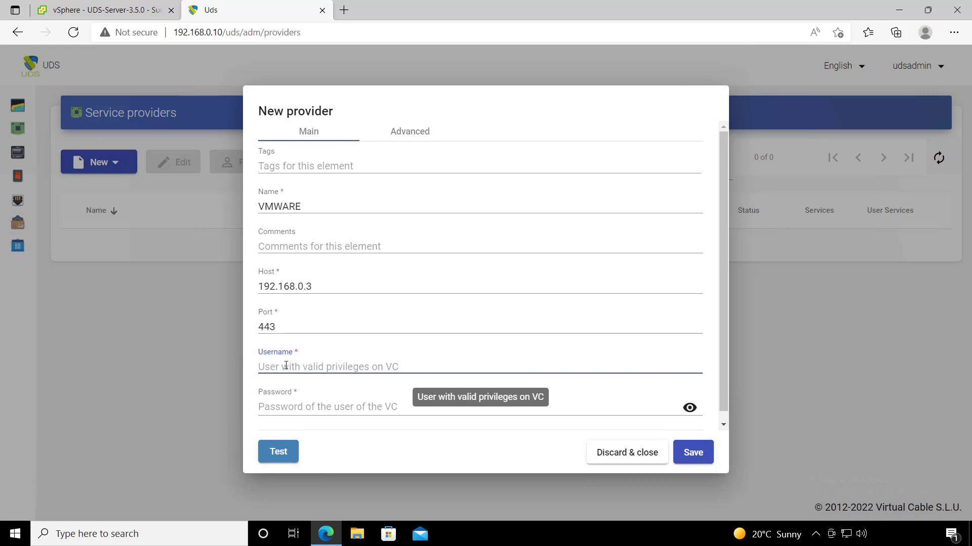
text(administrator@vsphere.local)
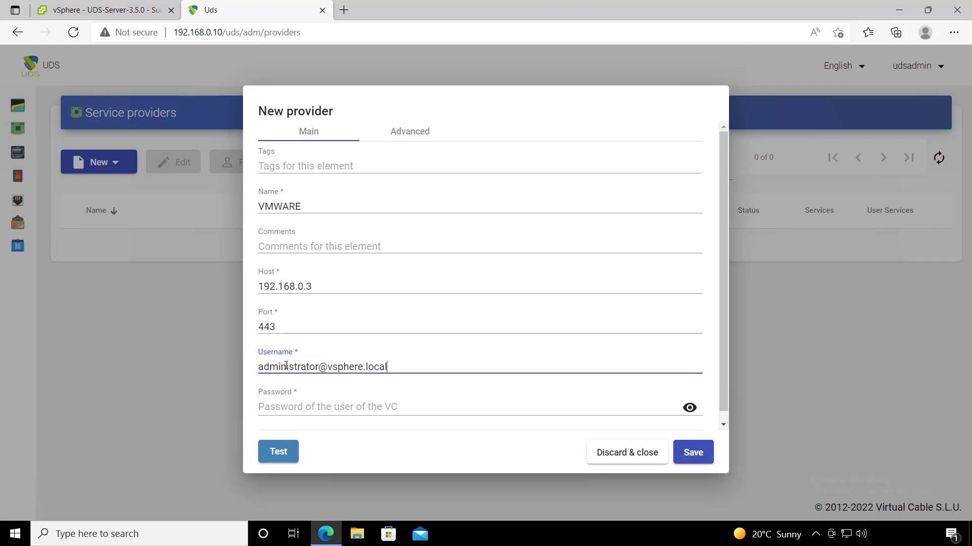
click(314, 405)
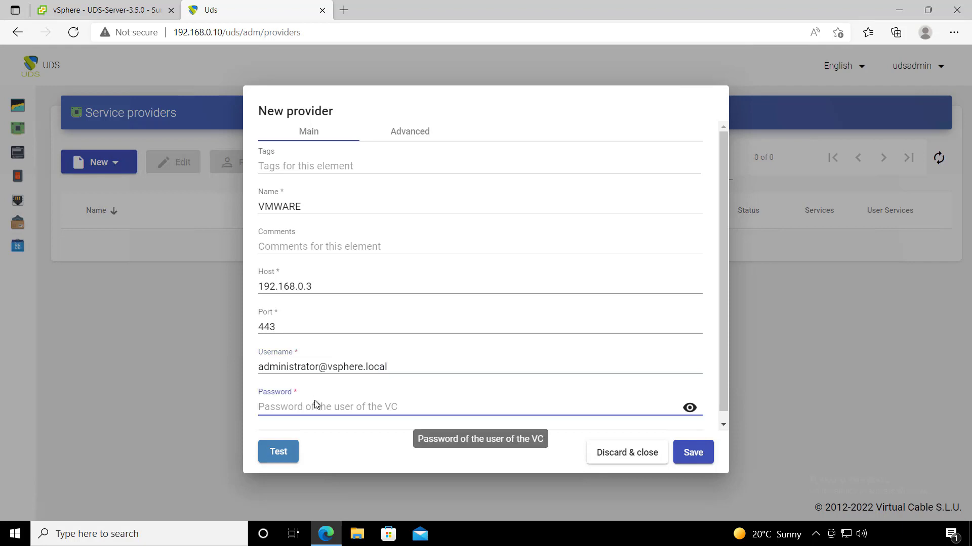
text(P)
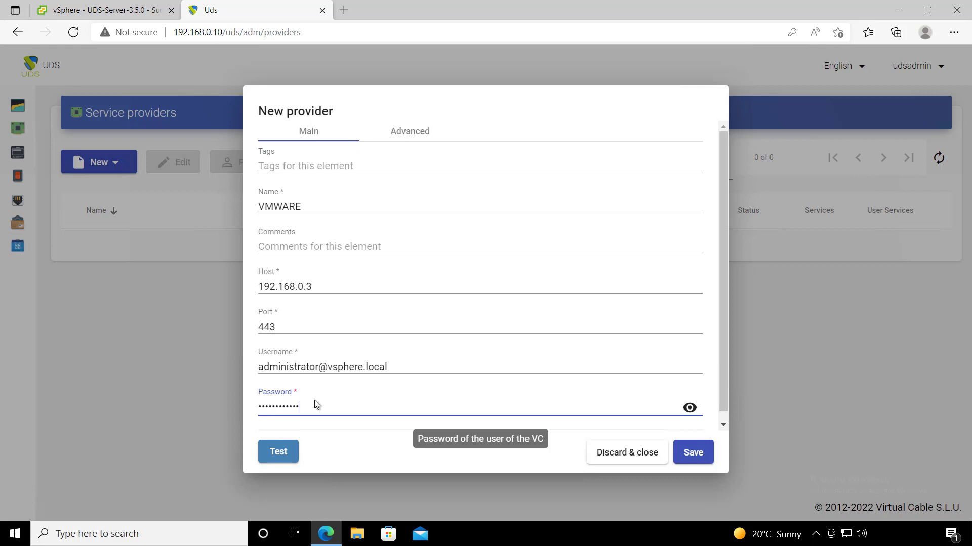
click(405, 135)
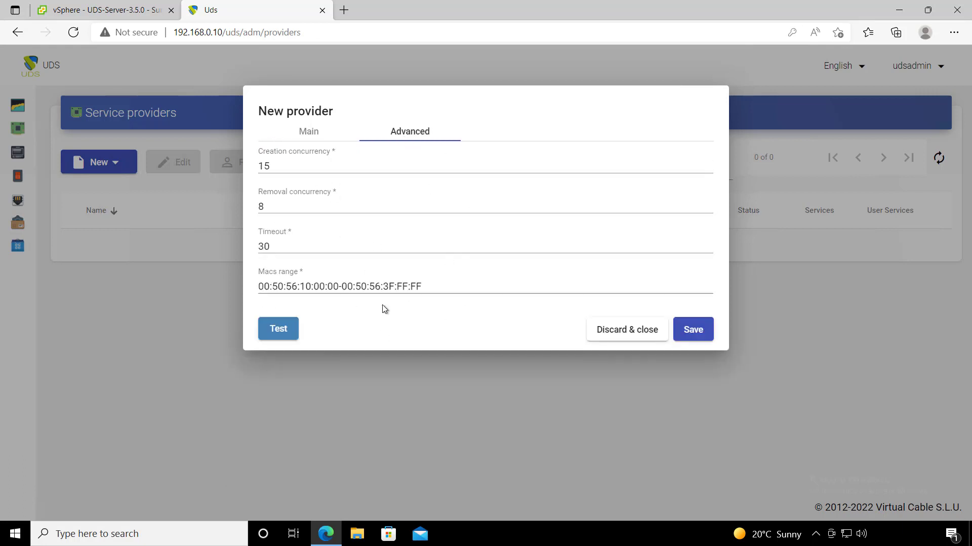
click(282, 333)
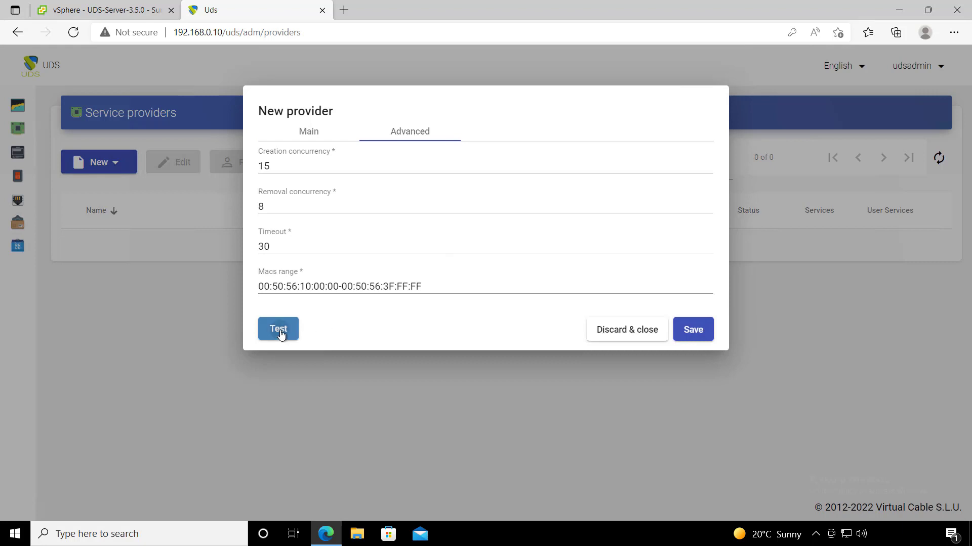
click(691, 329)
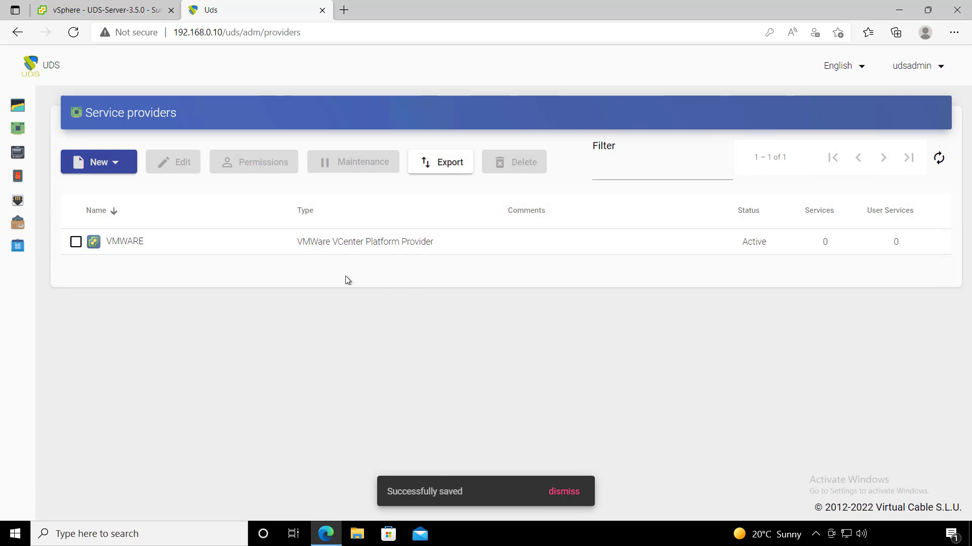
- In the VMWARE provider, start a new linked-clone service named Windows 10
click(940, 244)
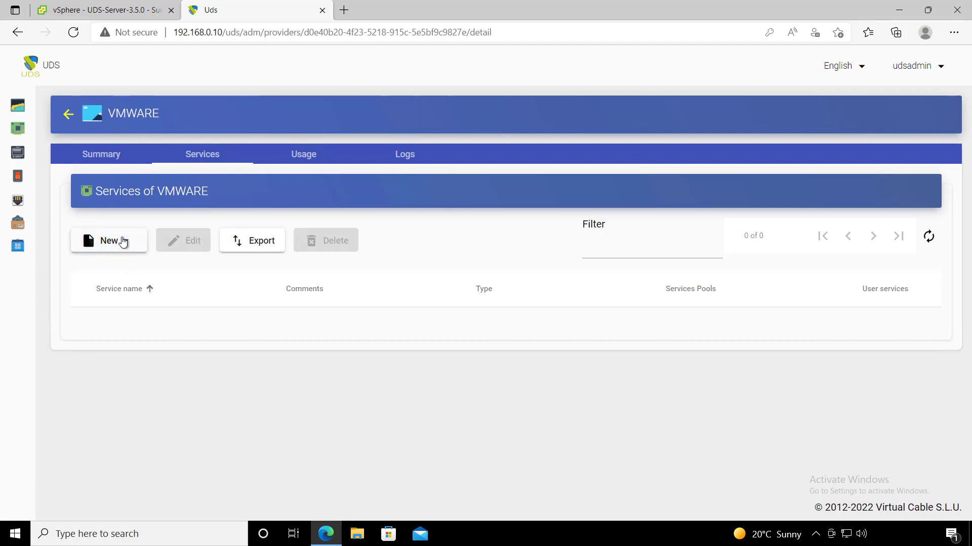
click(121, 242)
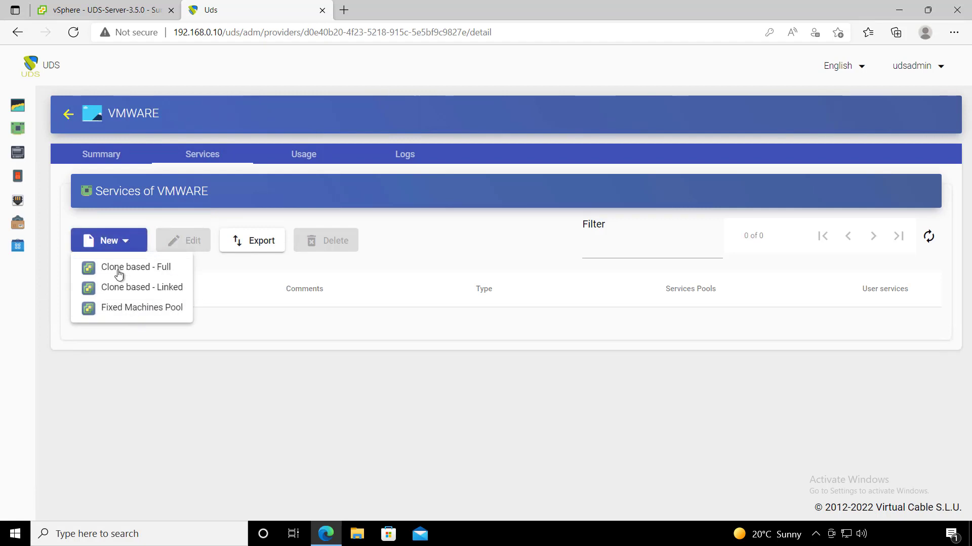
click(139, 293)
click(306, 208)
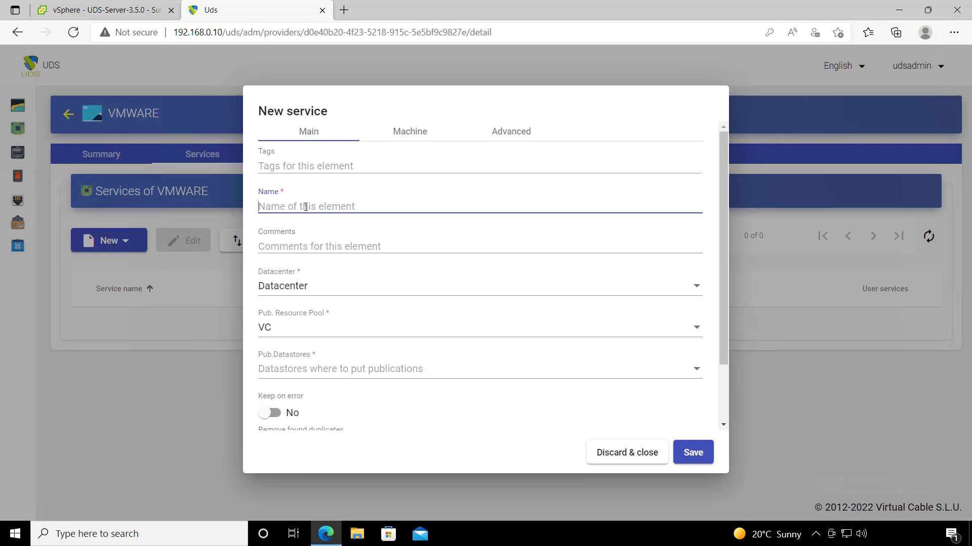
text(Windows 10)
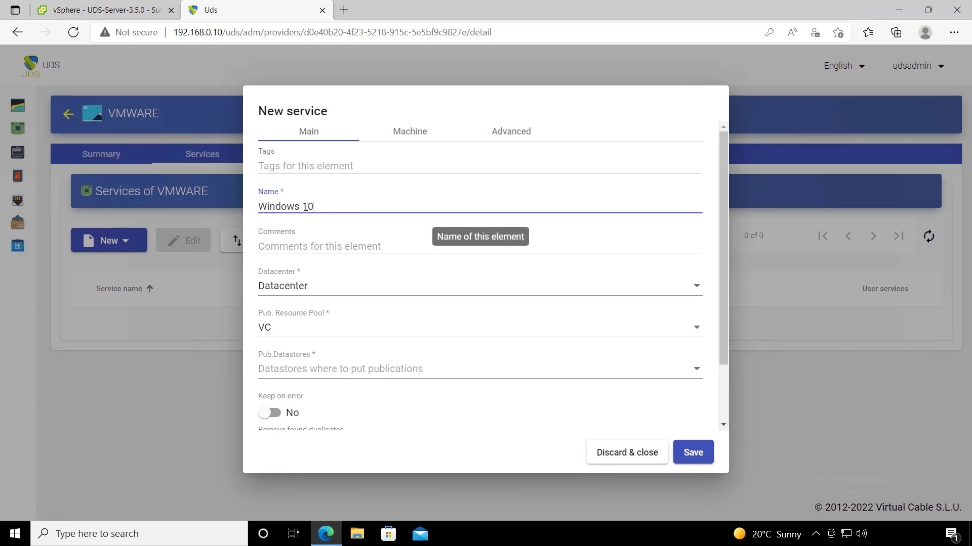
- Keep datacenter Datacenter, publish to VC/UDS 3.5/Publications on datastores SSD-1 and SSD-2
click(333, 293)
click(333, 293)
click(331, 291)
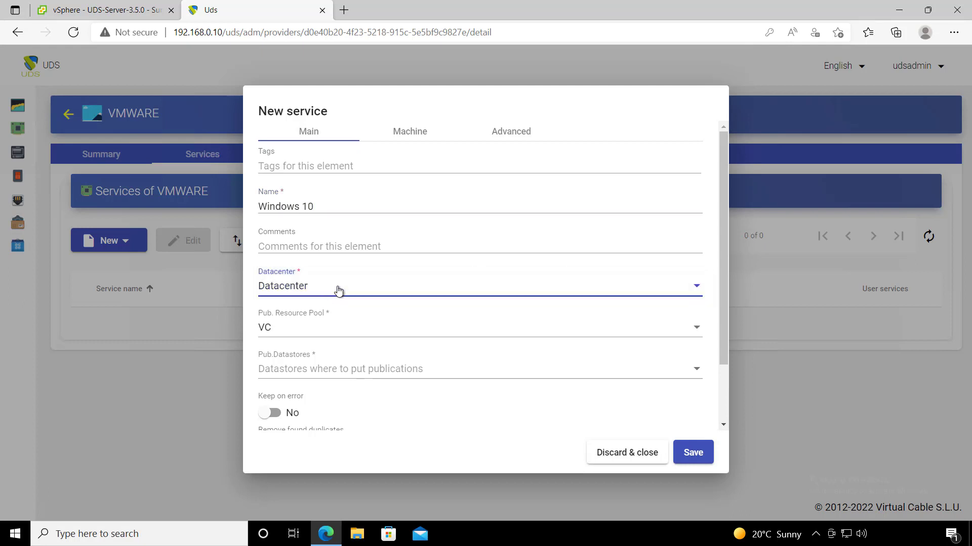
click(312, 334)
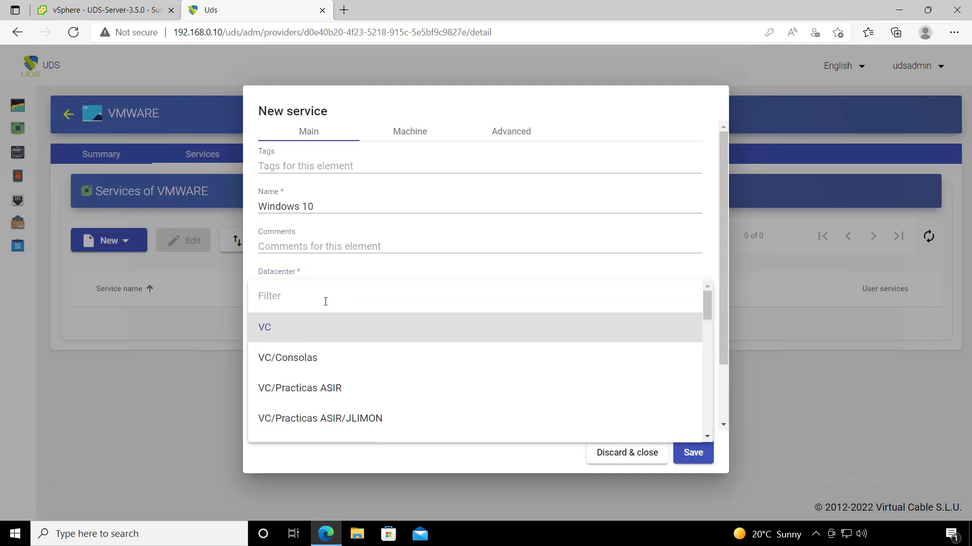
text(pla)
key(BackSpace)
key(BackSpace)
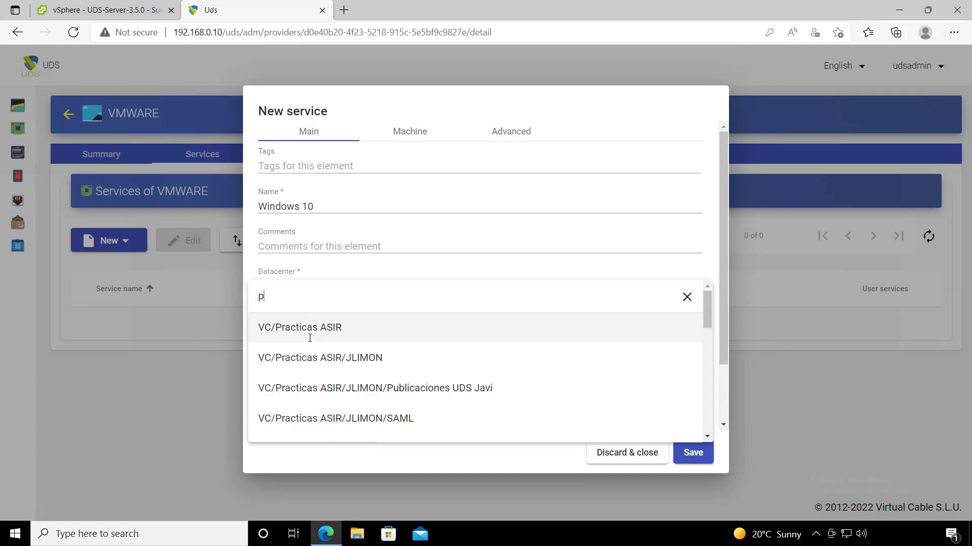
text(ub)
click(337, 357)
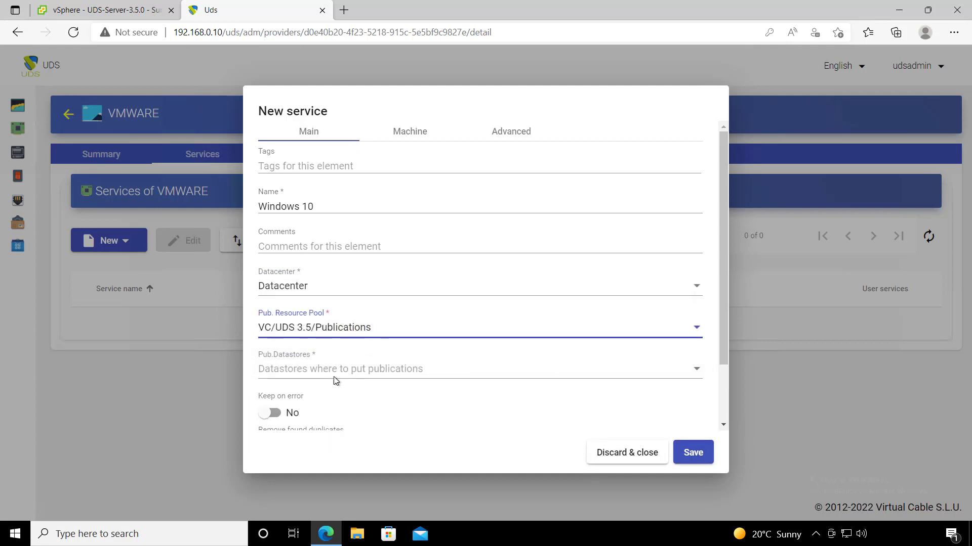
click(335, 374)
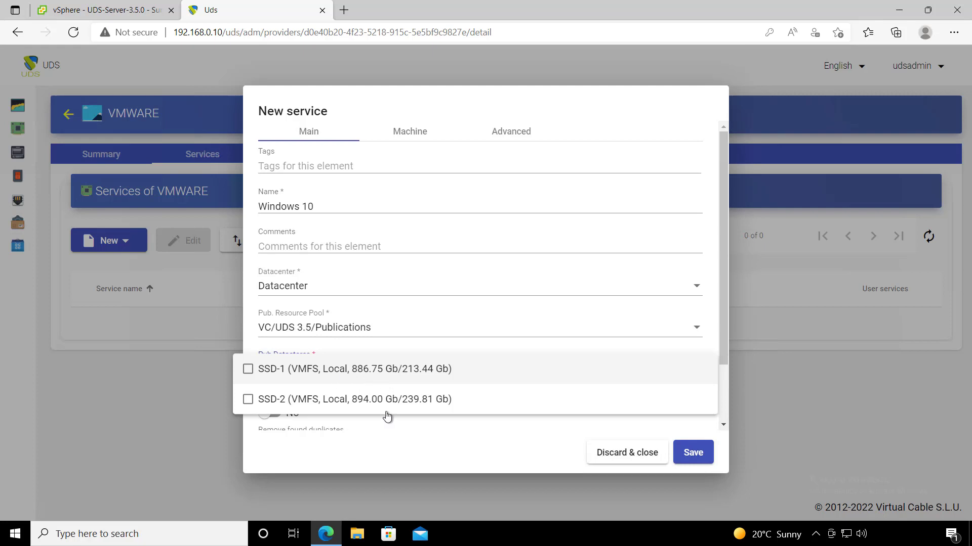
click(399, 374)
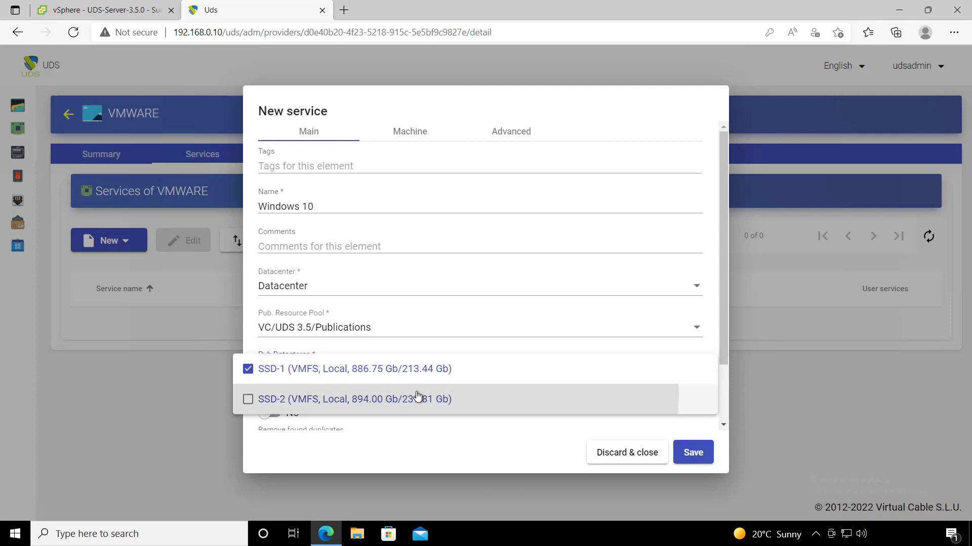
click(417, 398)
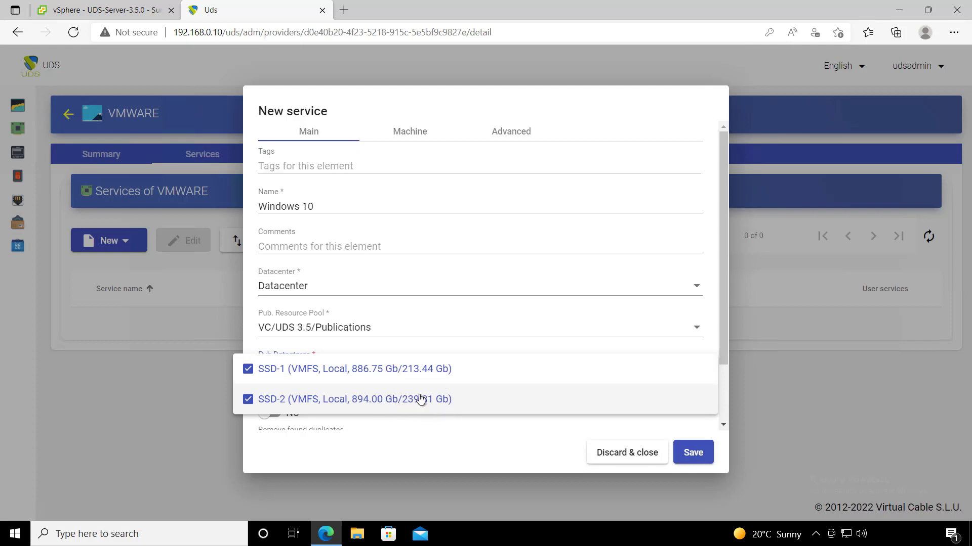
click(432, 424)
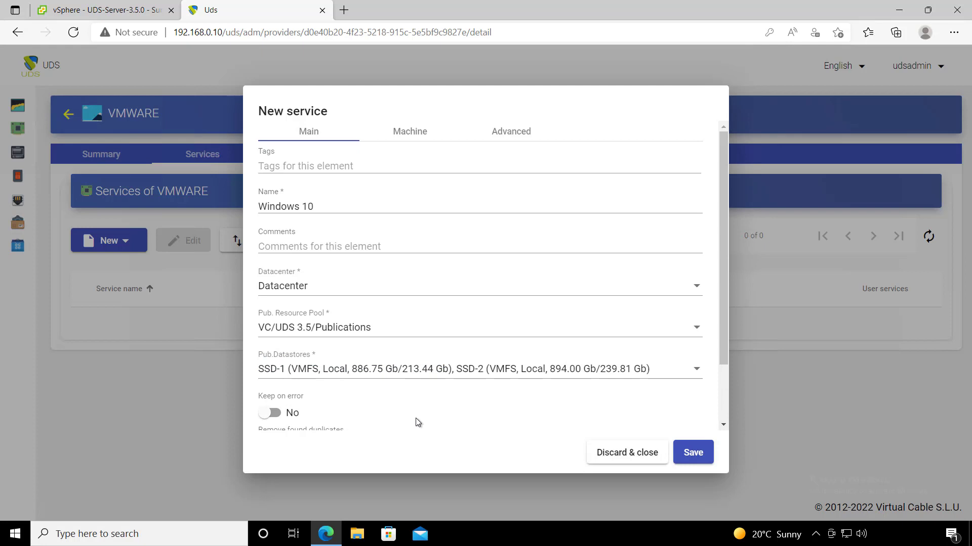
scroll(415, 418, down, 2)
scroll(329, 372, up, 2)
- Use pool VC/UDS 3.5/Templates, base machine Windows 10 Template, and 2048 MB memory
click(414, 135)
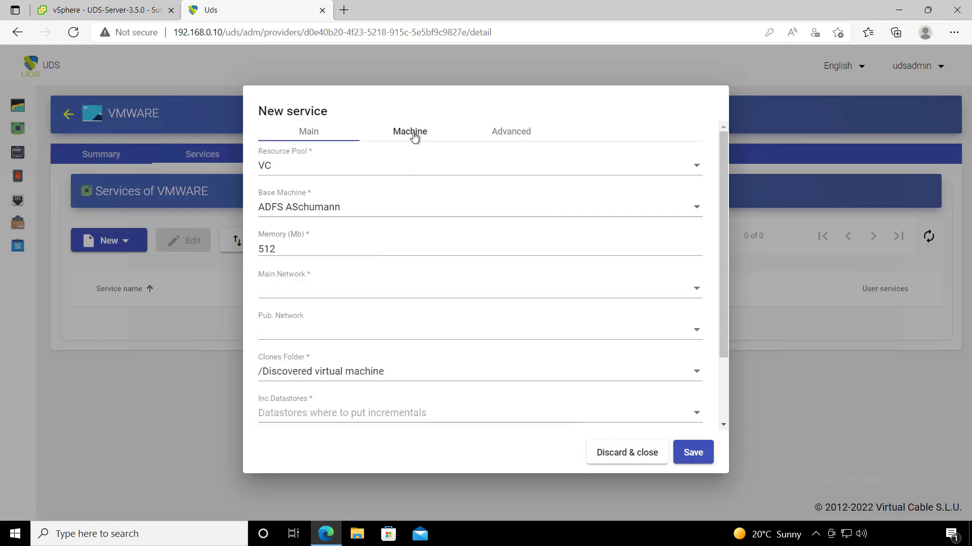
click(341, 174)
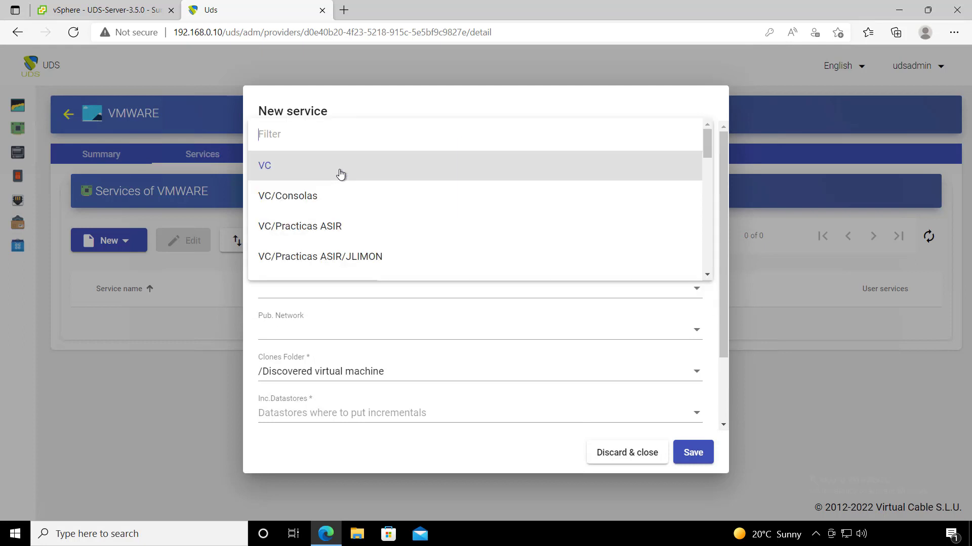
text(tem)
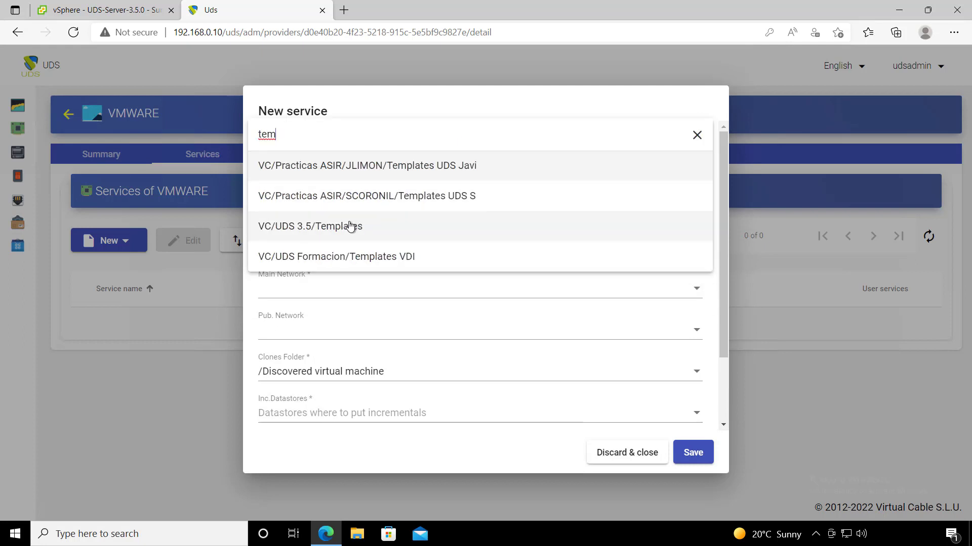
click(351, 225)
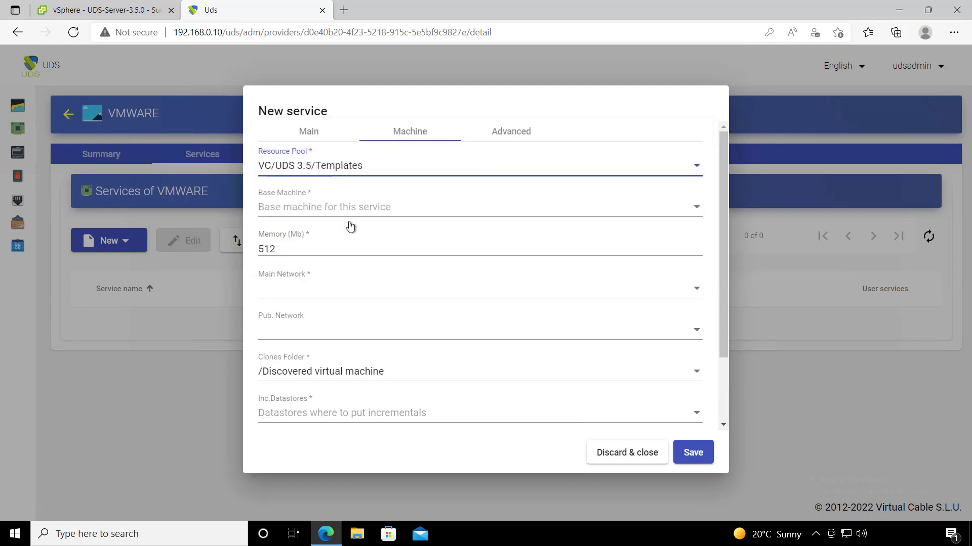
click(357, 206)
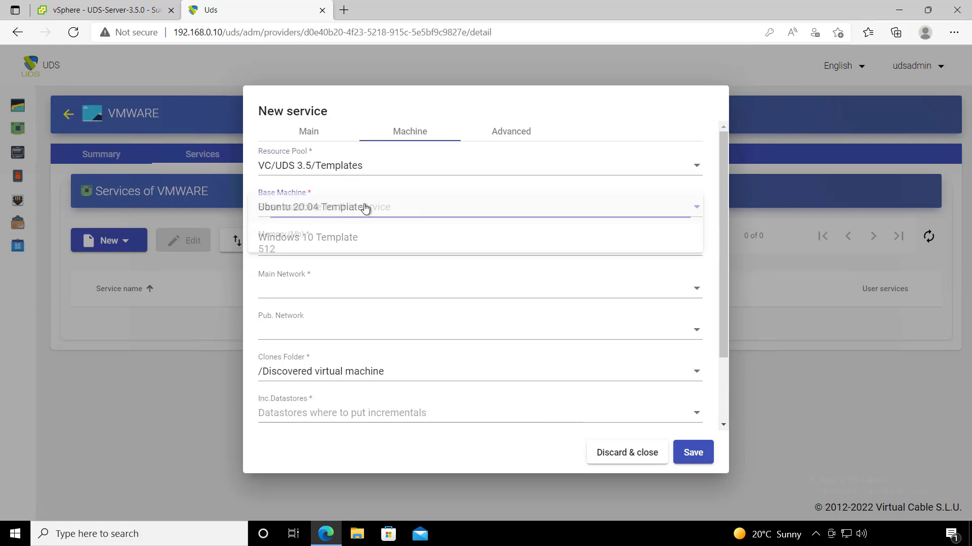
click(335, 242)
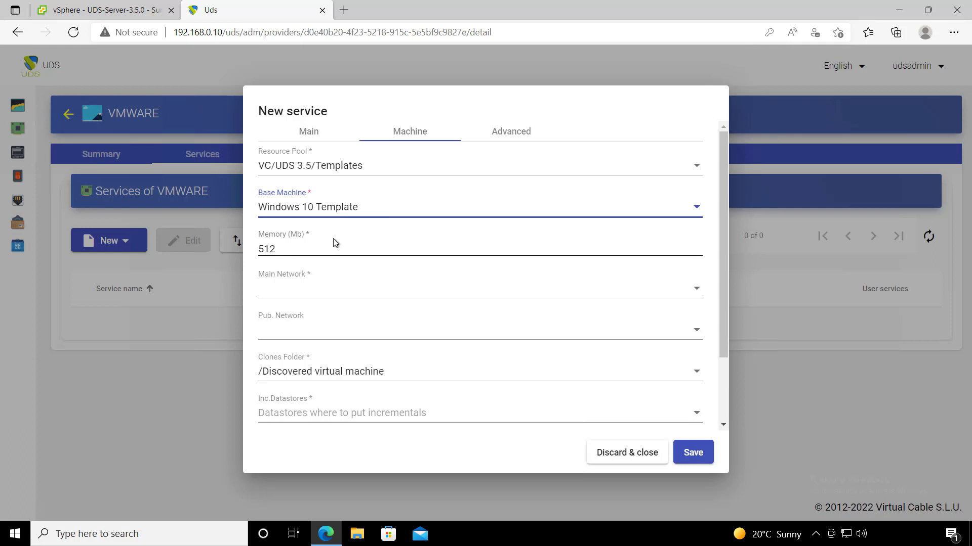
drag(298, 250, 253, 250)
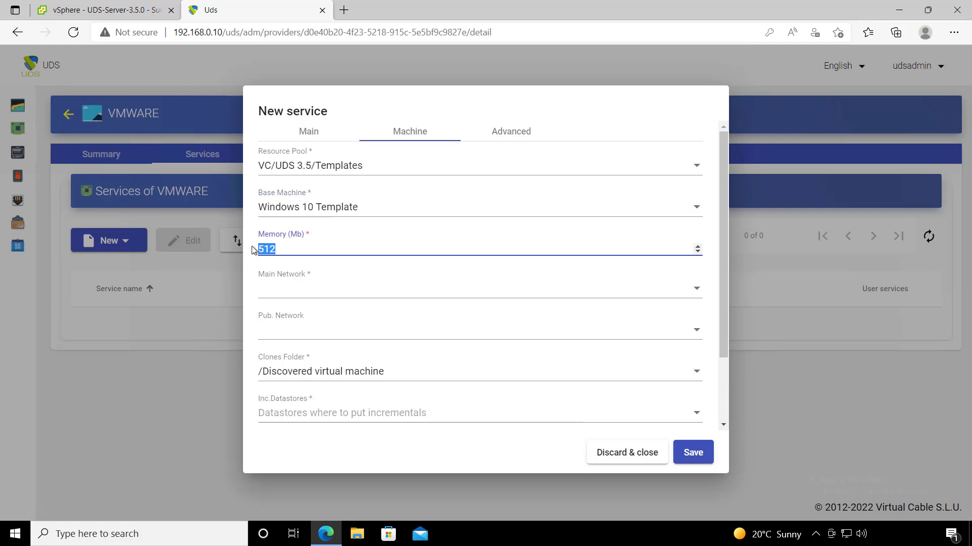
text(2048)
- Set main and publication networks to Lan, clones folder /Discovered virtual machine
click(299, 288)
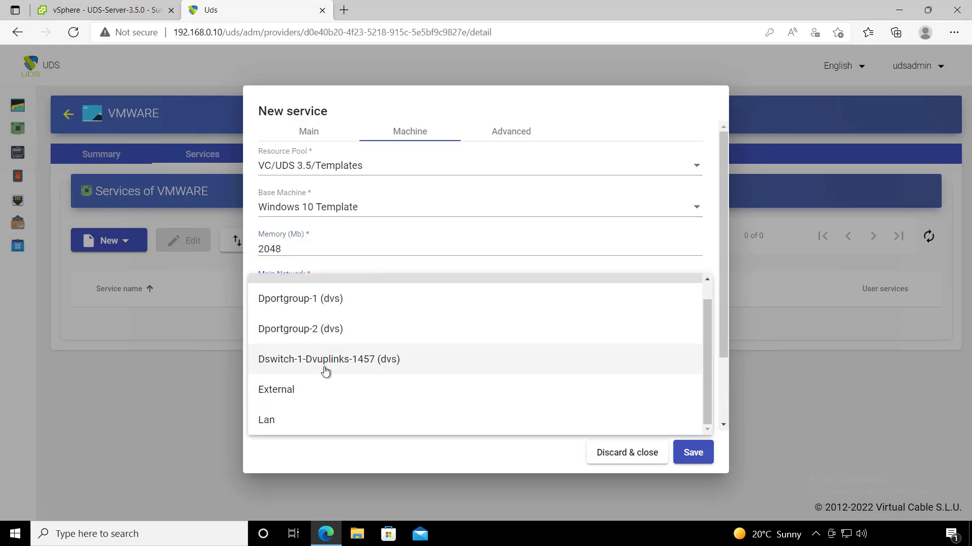
click(316, 421)
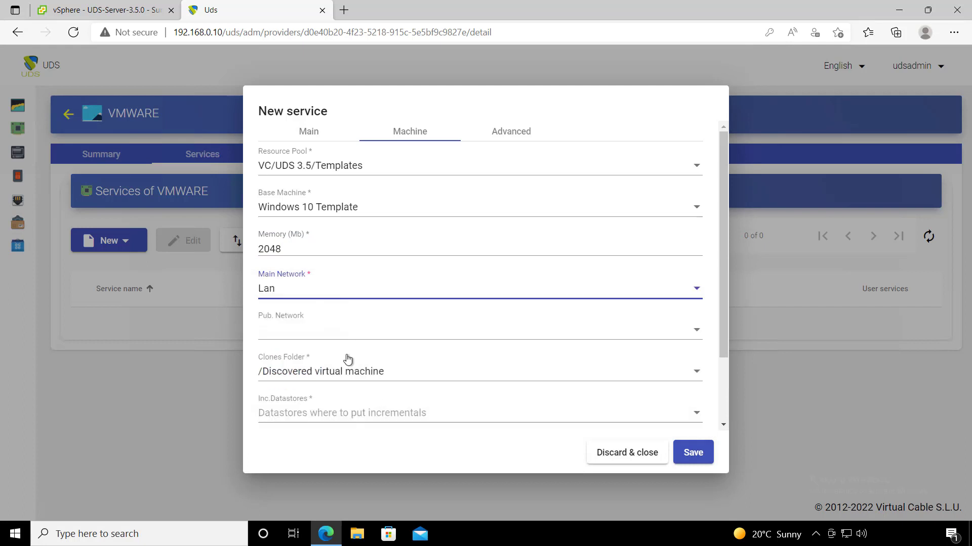
click(303, 337)
scroll(320, 375, down, 1)
click(324, 461)
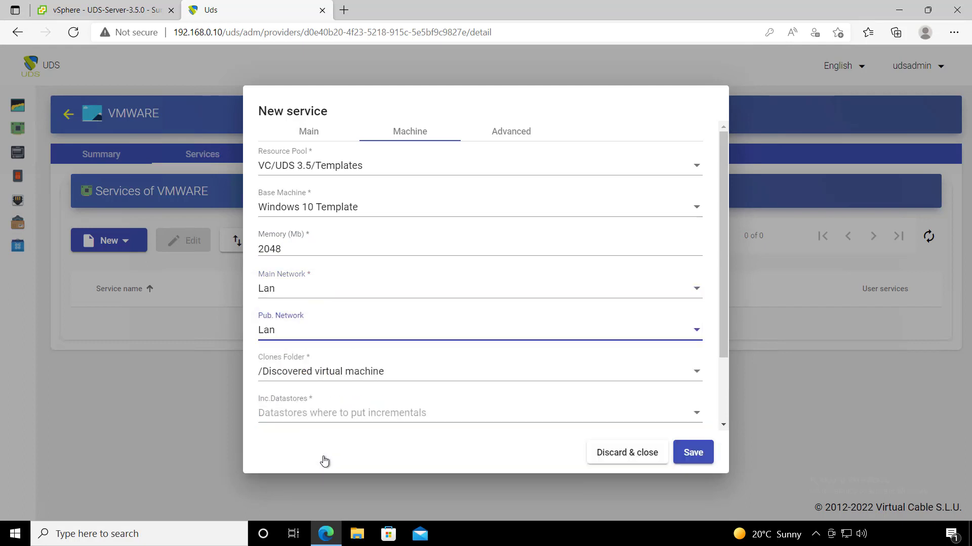
click(317, 374)
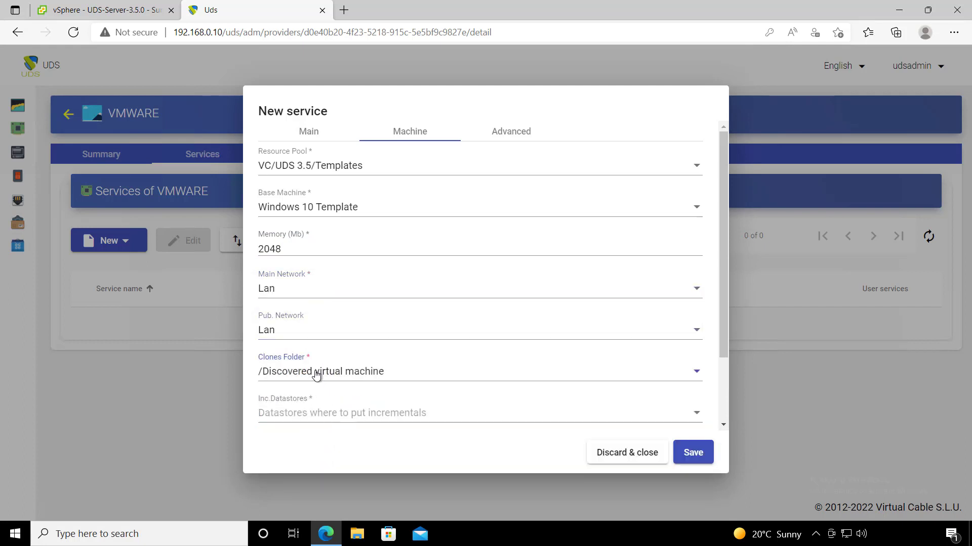
click(345, 349)
scroll(345, 349, down, 2)
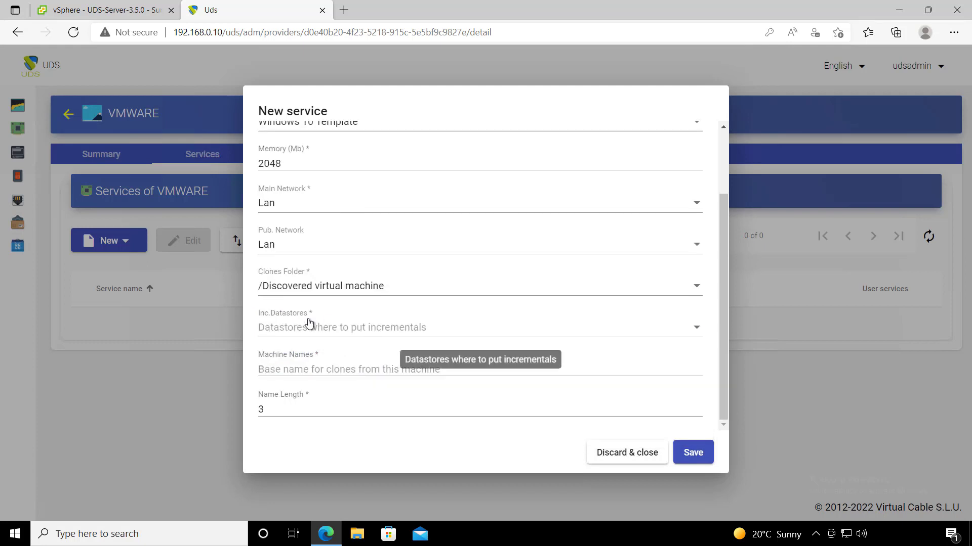
- Select SSD-1 and SSD-2 as the incremental datastores
click(334, 329)
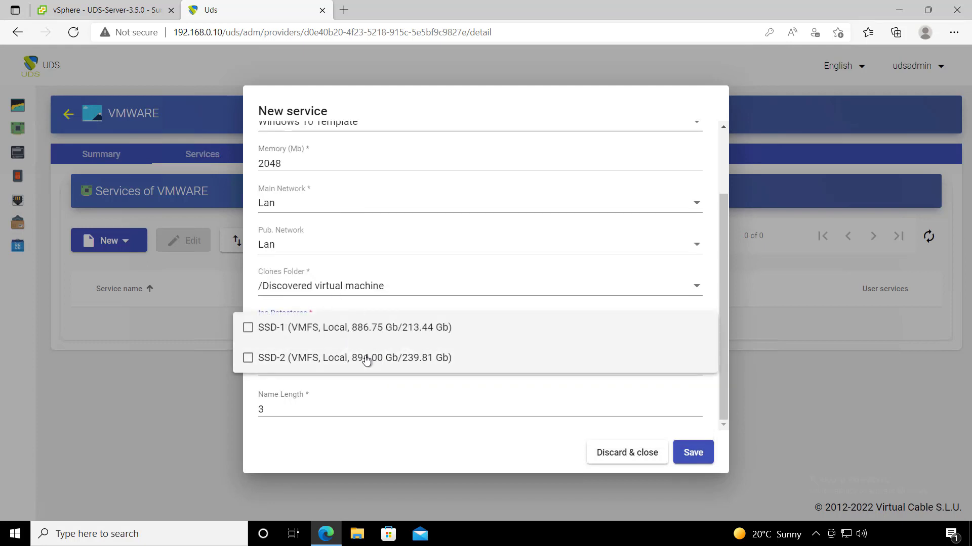
click(388, 332)
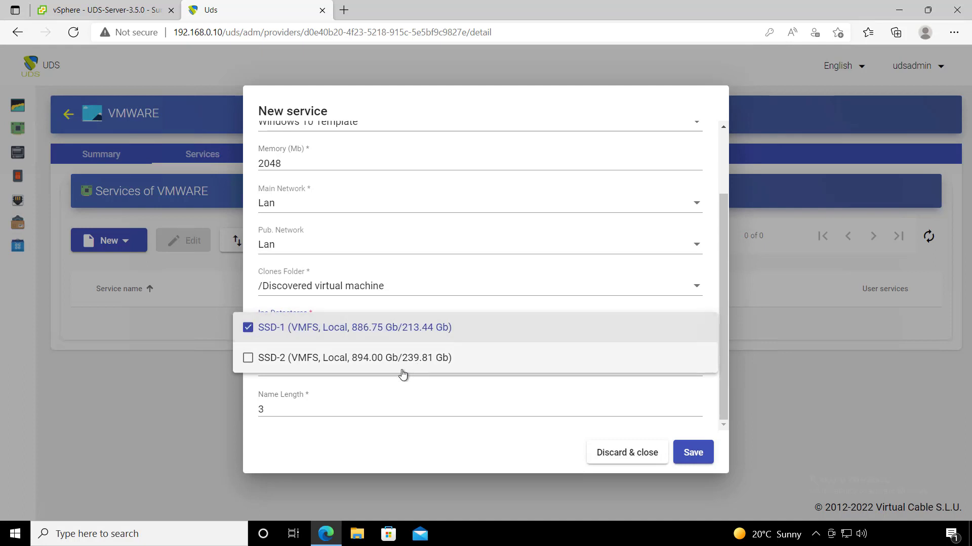
click(393, 368)
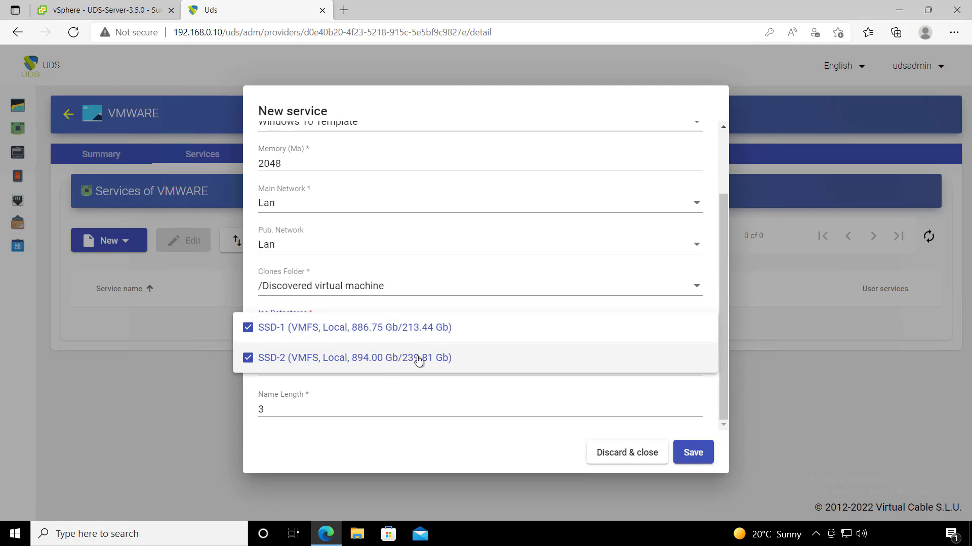
click(438, 307)
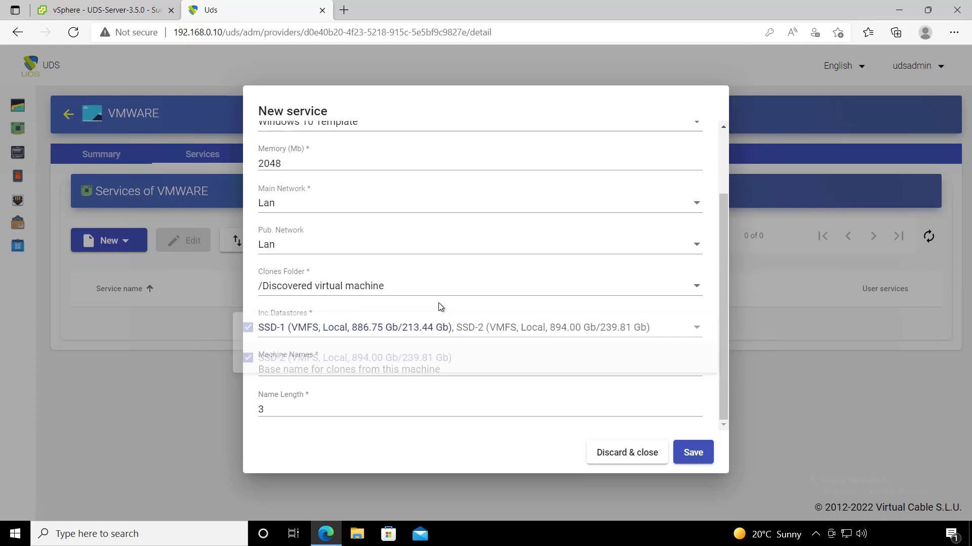
- Name clones with base win10- and length 3, then check reserved space 32 under Advanced
click(379, 369)
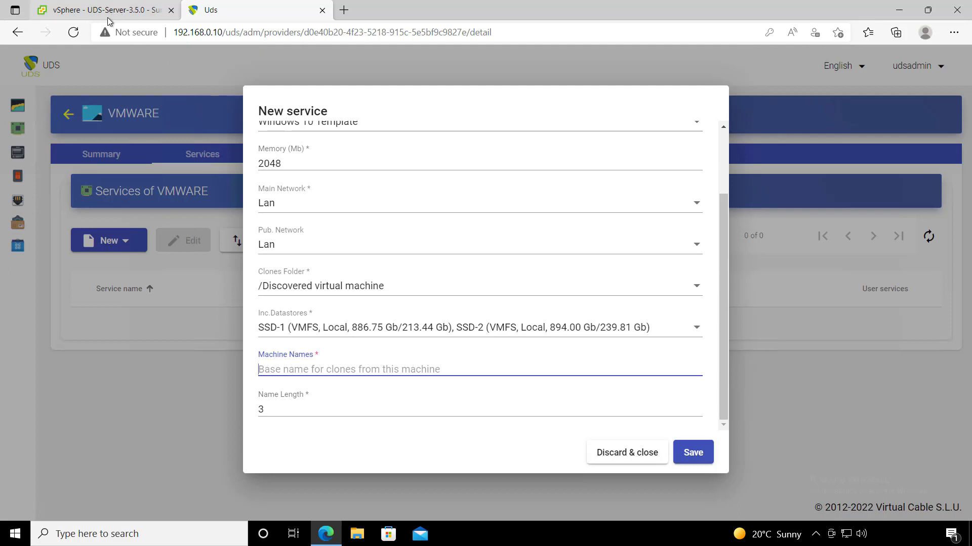
text(win10-)
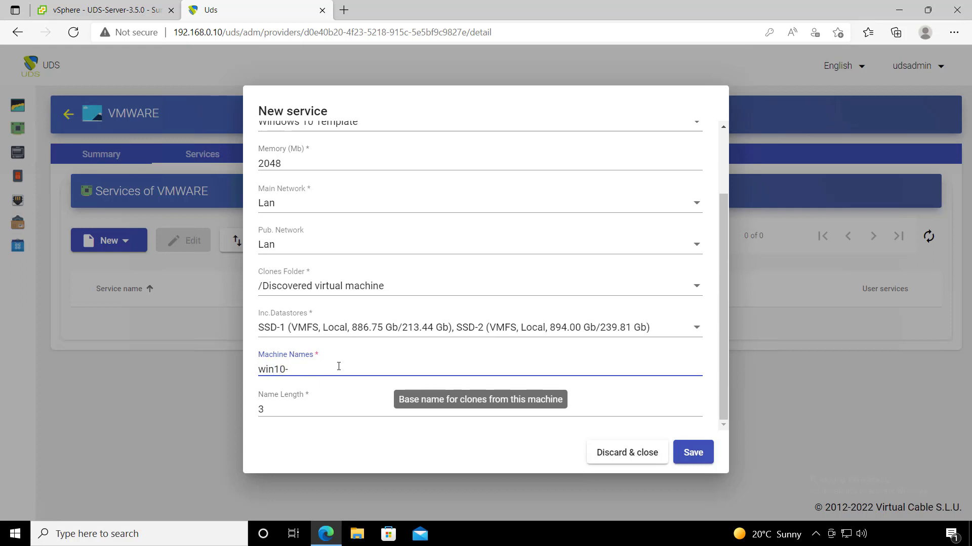
click(263, 410)
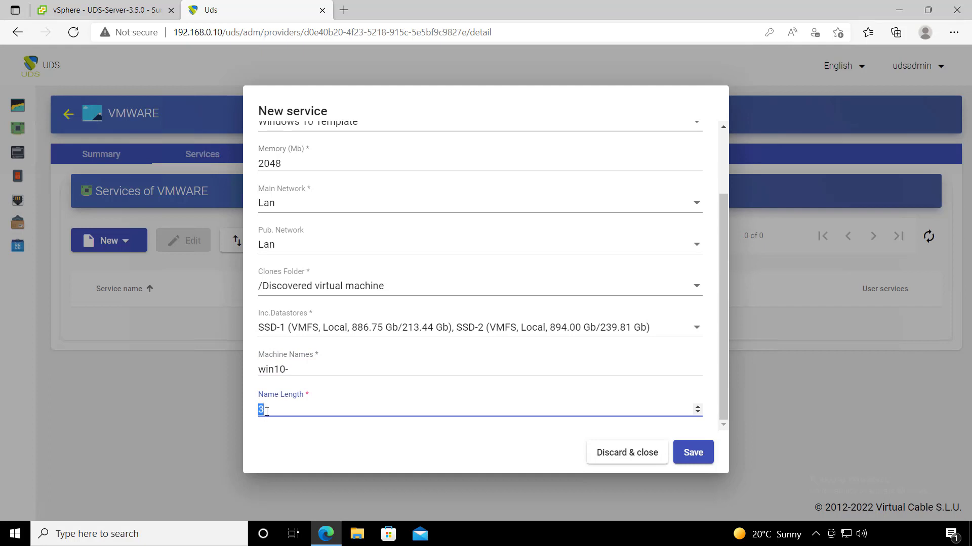
drag(288, 409, 245, 414)
click(294, 370)
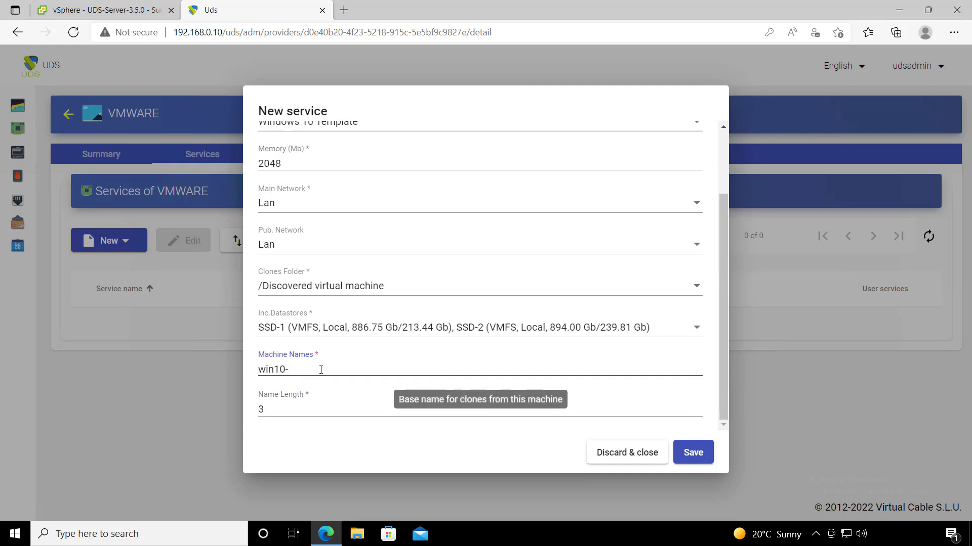
drag(291, 404, 251, 406)
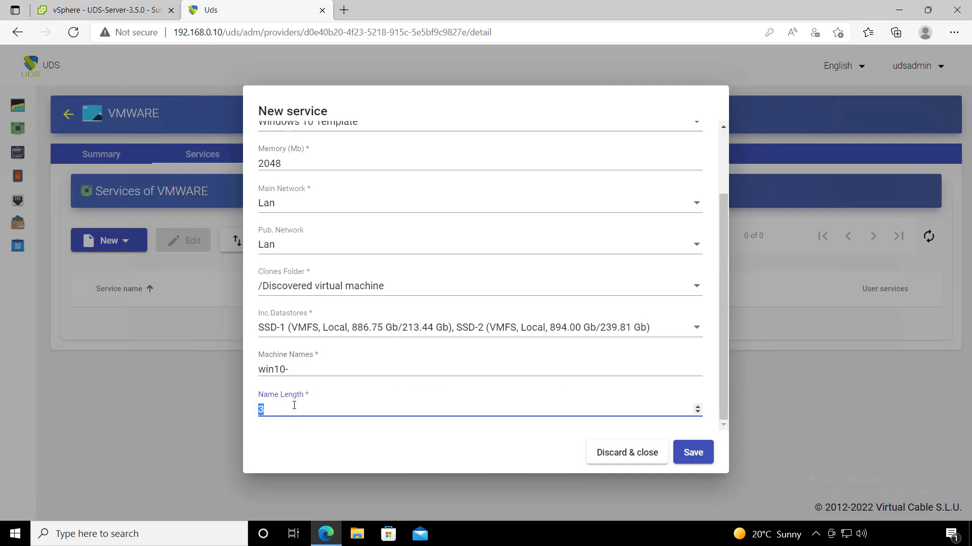
click(268, 375)
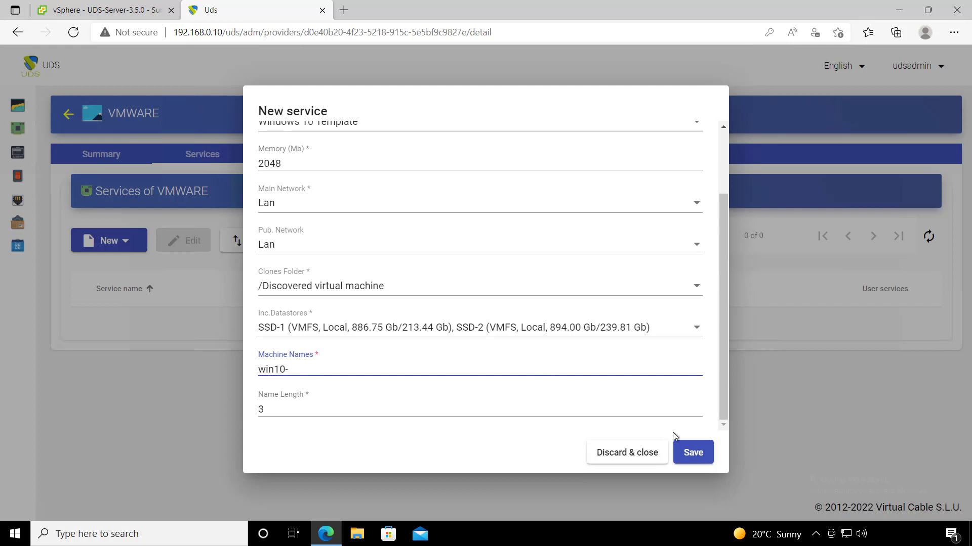
scroll(570, 373, up, 5)
click(508, 133)
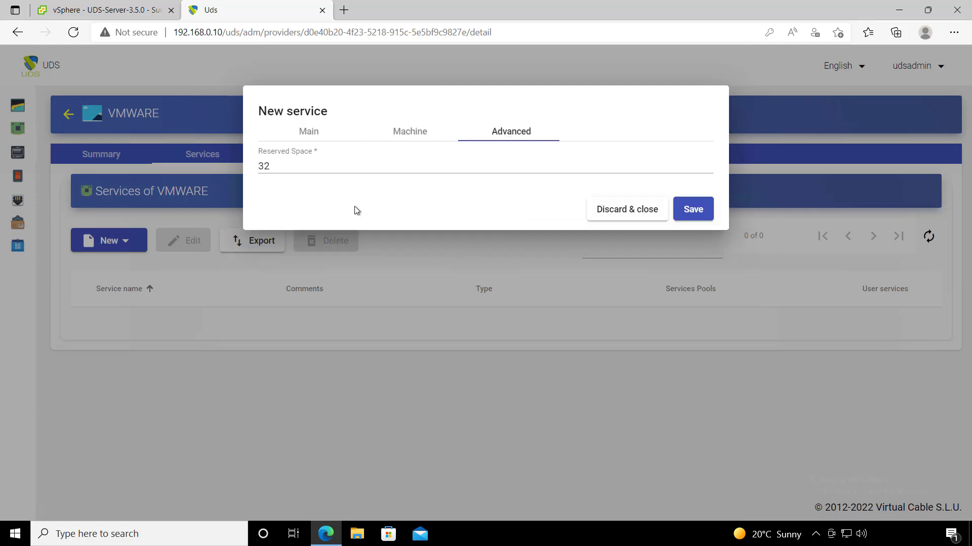
- Save the Windows 10 service and open the internal database authenticator's details
click(693, 210)
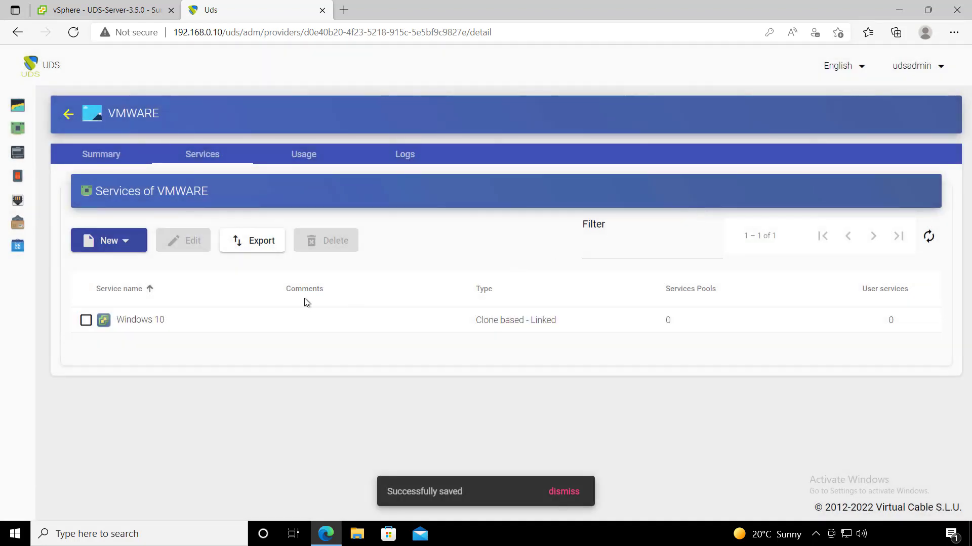
mouse_move(67, 161)
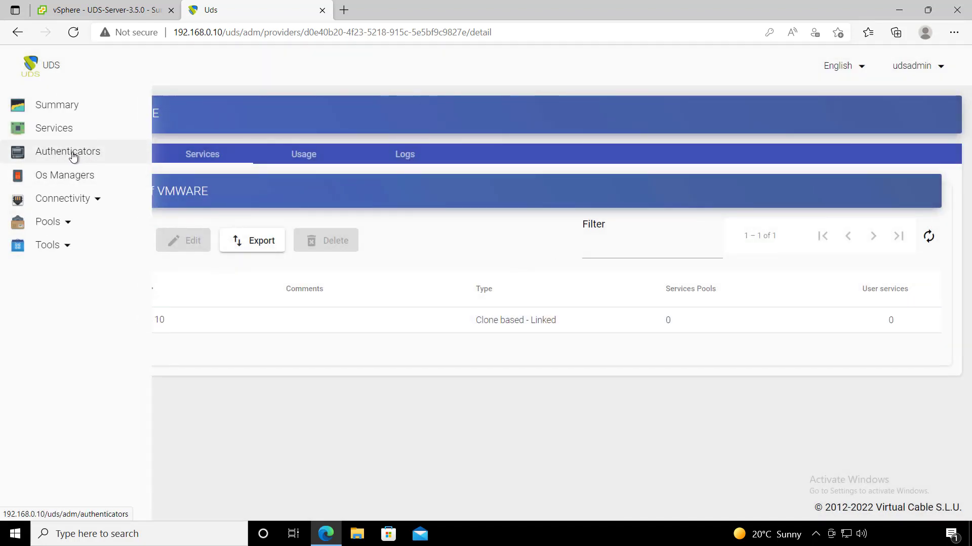
click(73, 157)
click(245, 252)
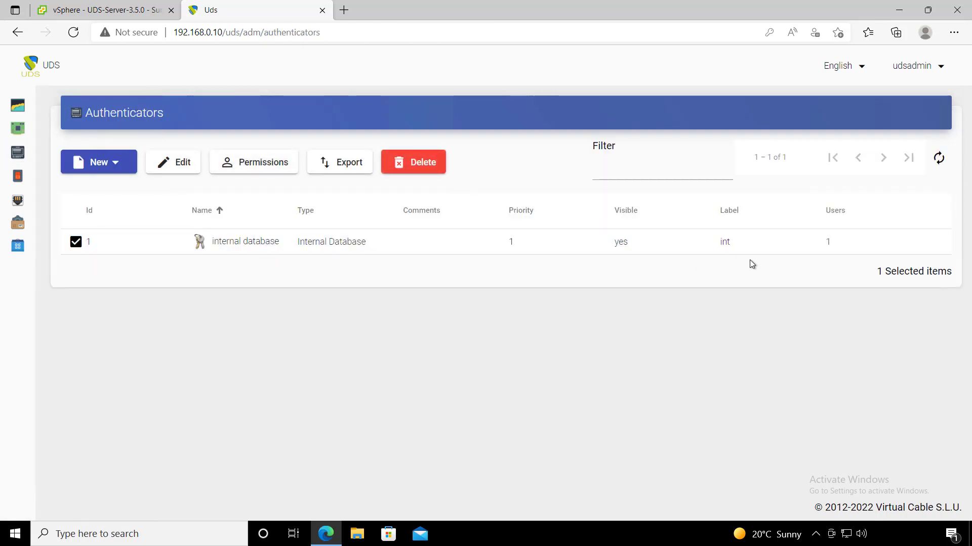
click(938, 244)
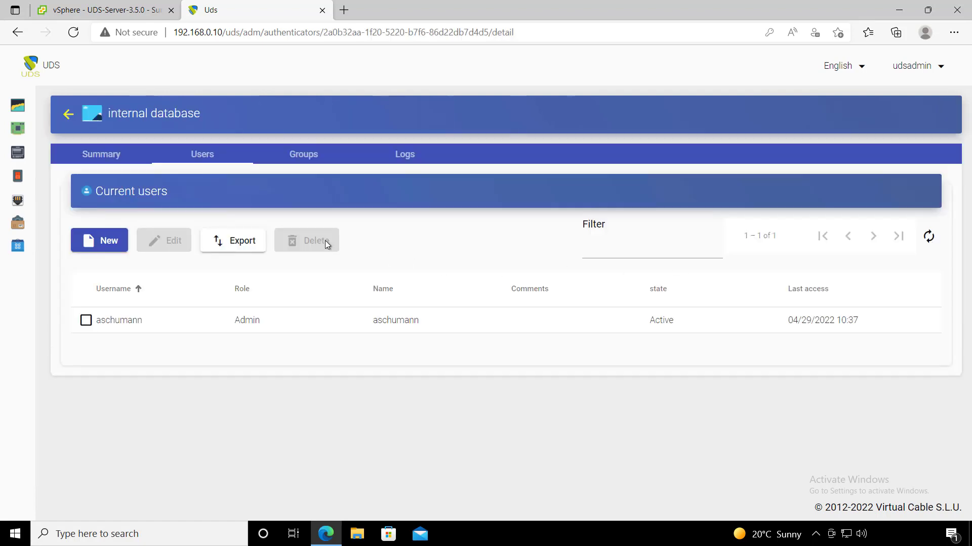
- Review the internal database's Admin user and admin group, then go to OS Managers
click(304, 155)
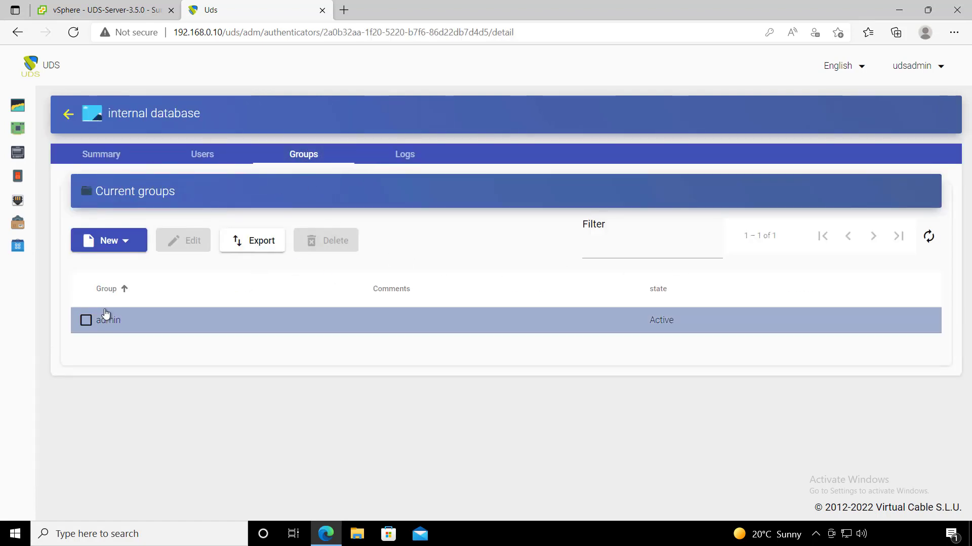
click(201, 154)
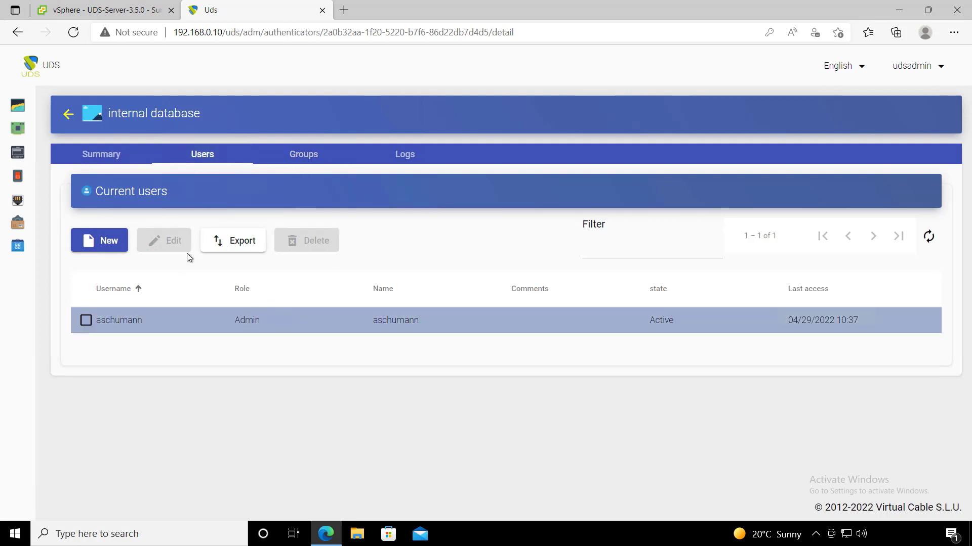
mouse_move(24, 178)
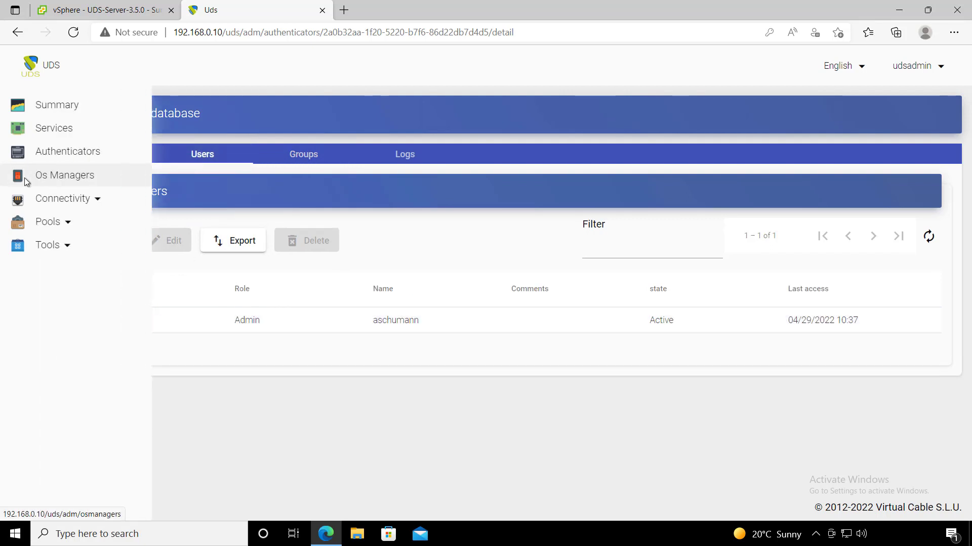
click(58, 182)
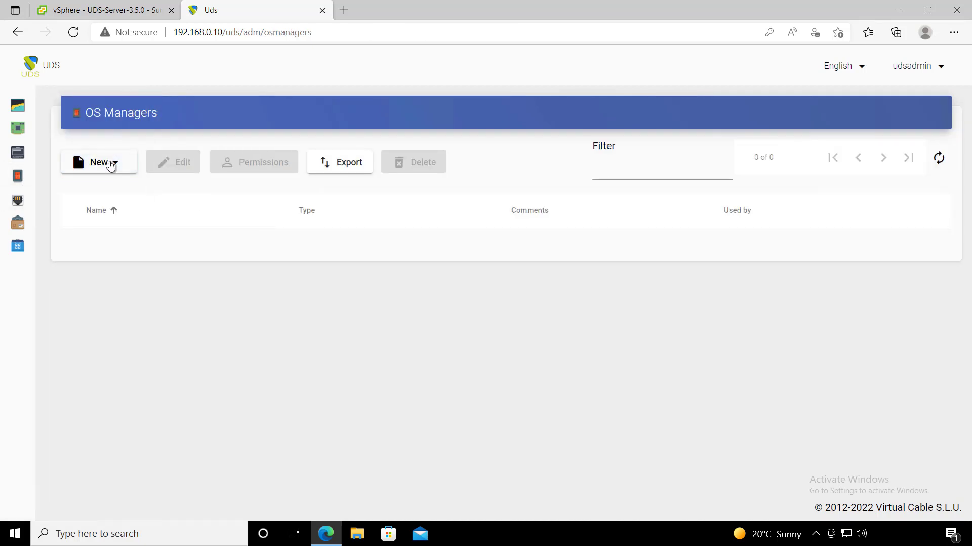
- Start a new Windows Basic OS manager named Windows OS Basic
click(111, 164)
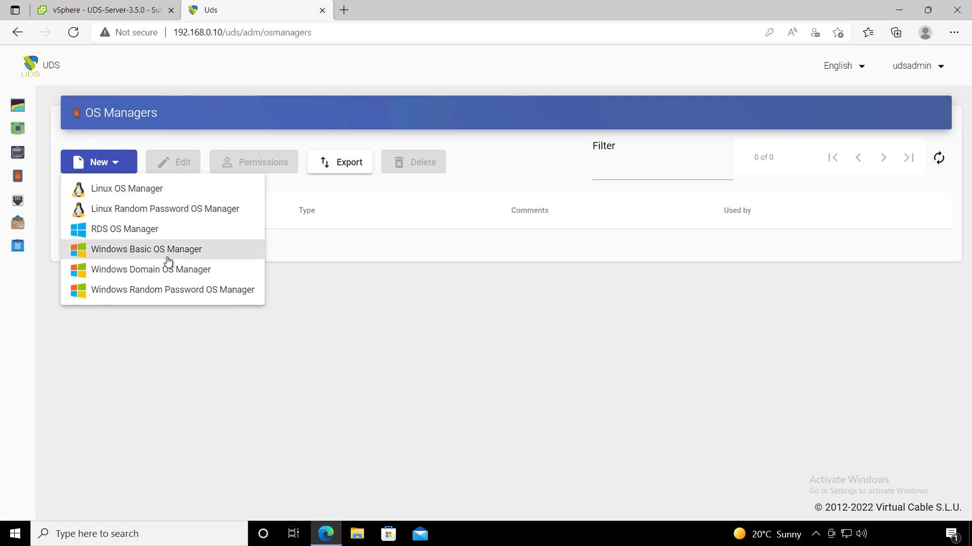
click(209, 252)
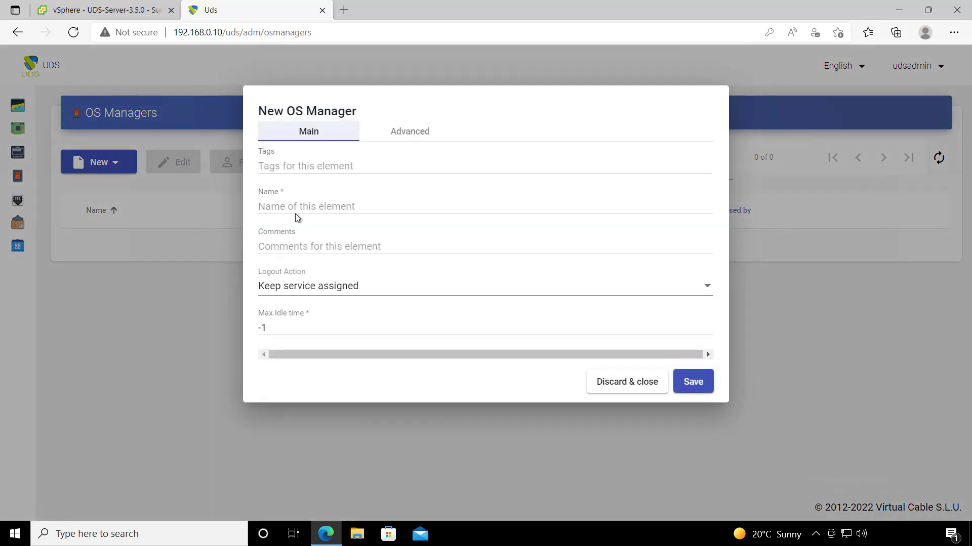
click(298, 207)
text(Windows OS Basic)
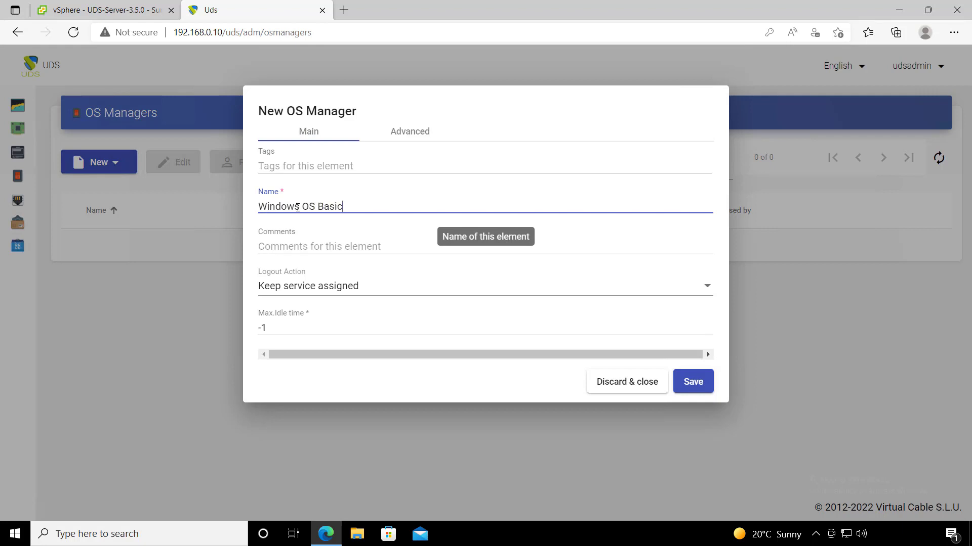
- Set logout action to Remove service, max idle time 300 seconds, and save
click(363, 287)
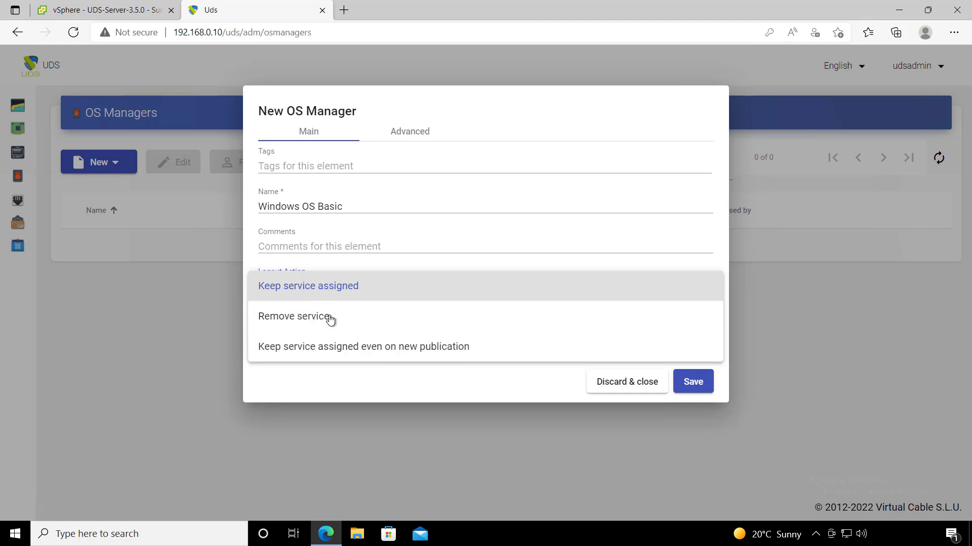
click(302, 323)
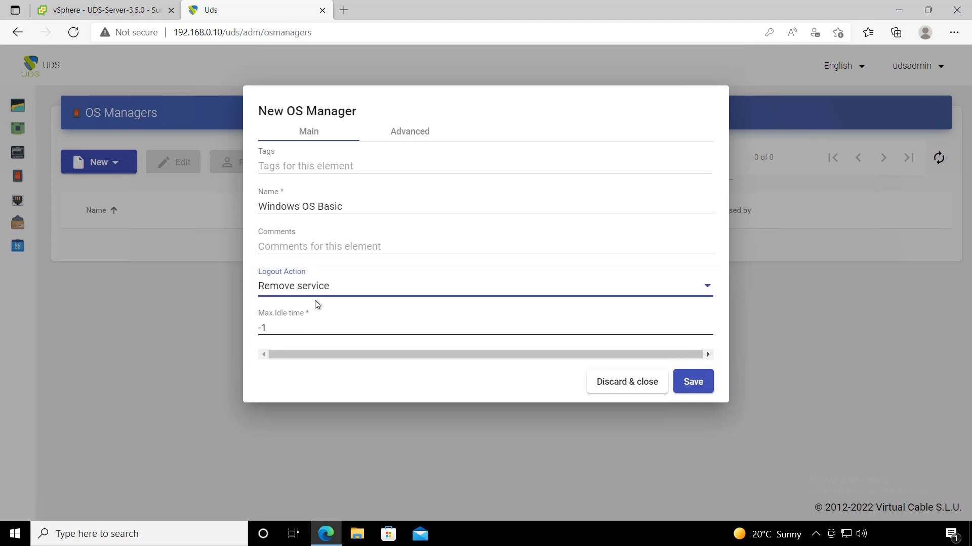
click(317, 286)
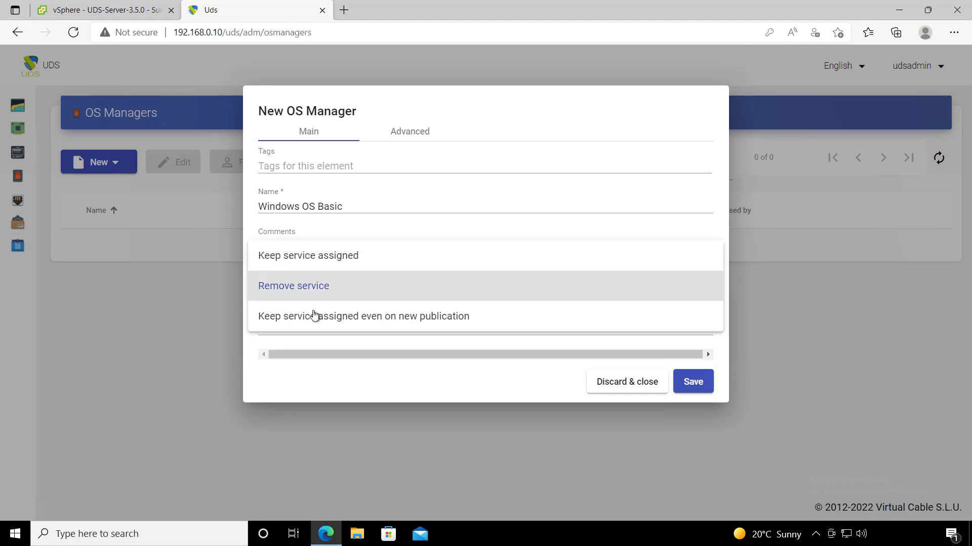
click(321, 286)
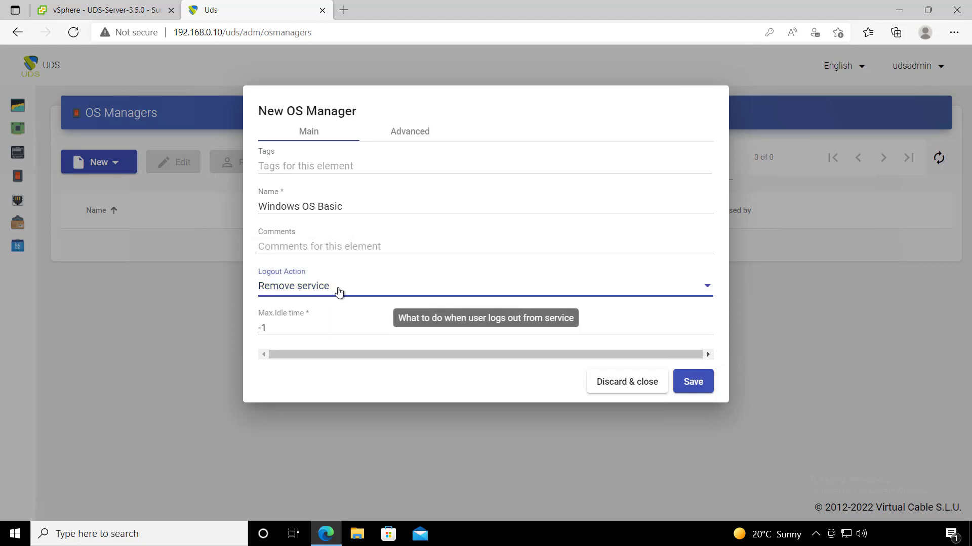
click(364, 289)
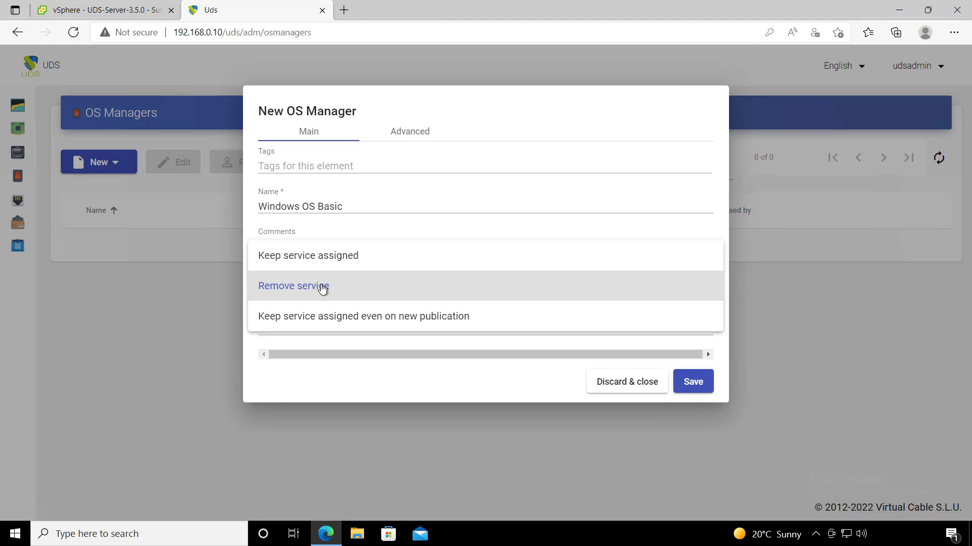
click(375, 294)
click(264, 328)
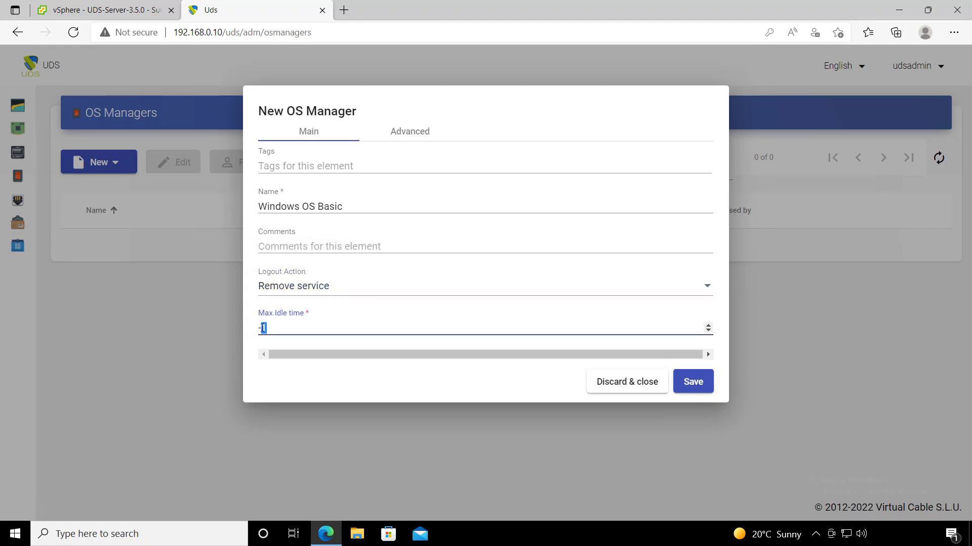
drag(263, 328, 254, 332)
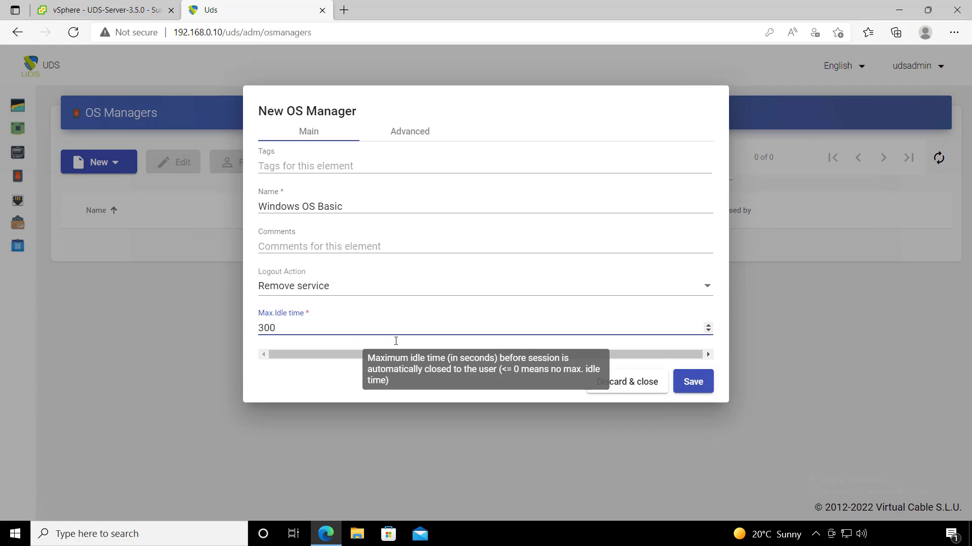
click(693, 382)
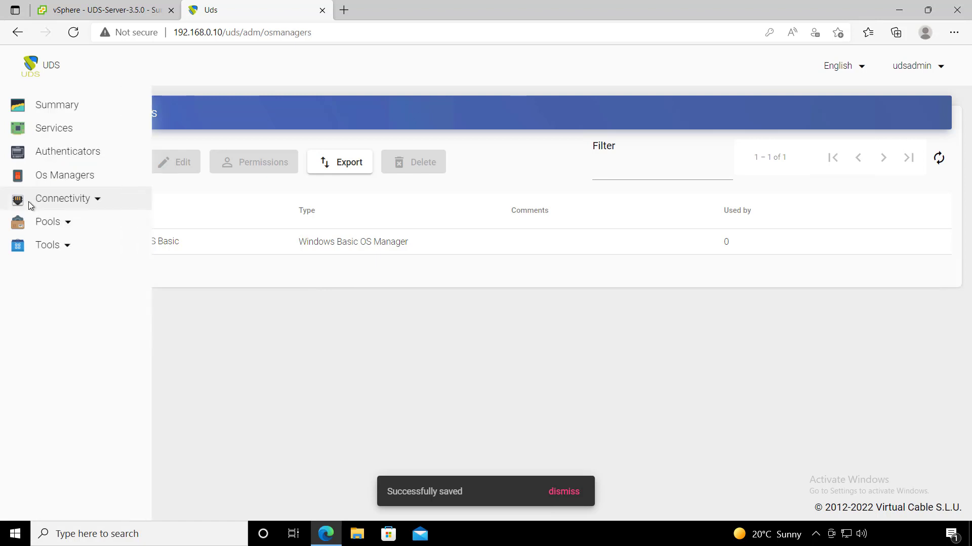
click(29, 201)
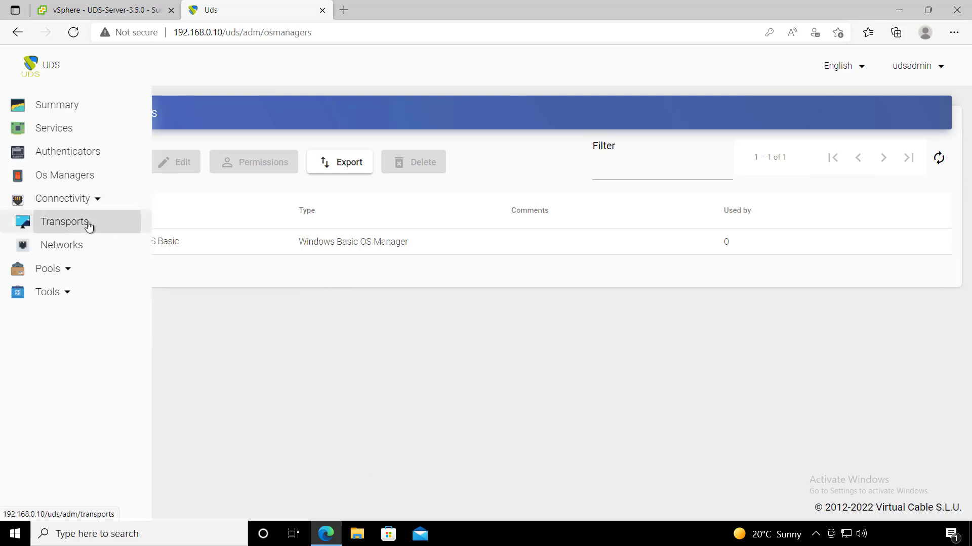
- Create a new direct RDP transport and name it 'RDP Direct'
click(89, 226)
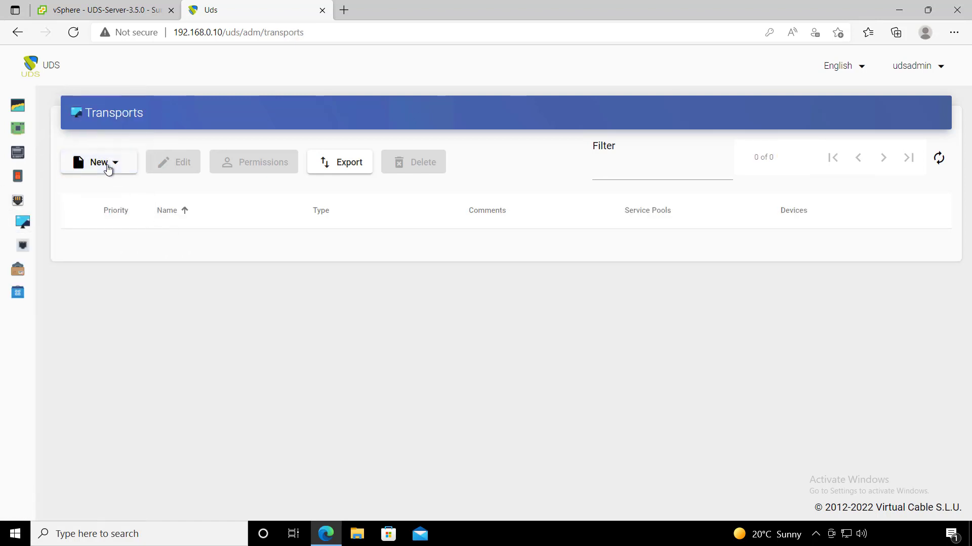
click(108, 164)
mouse_move(111, 213)
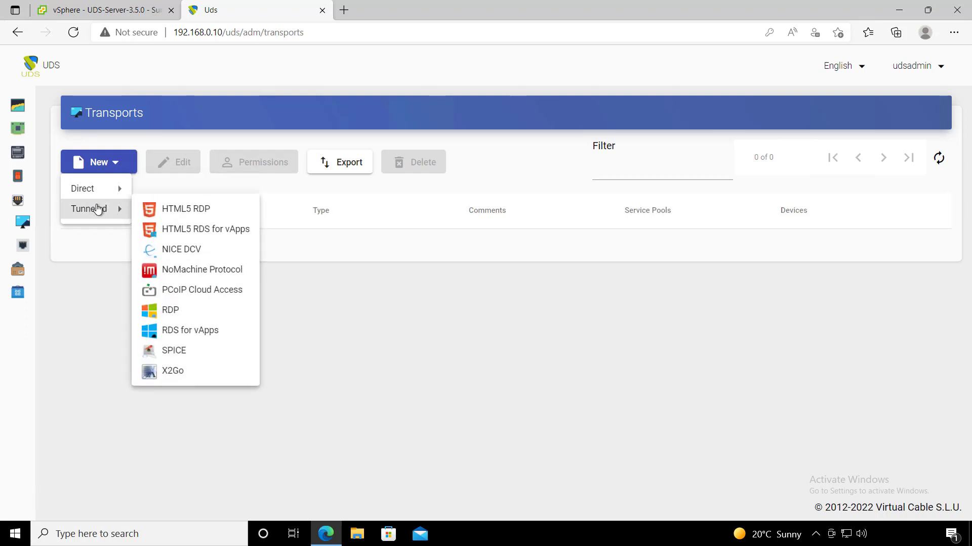
mouse_move(119, 189)
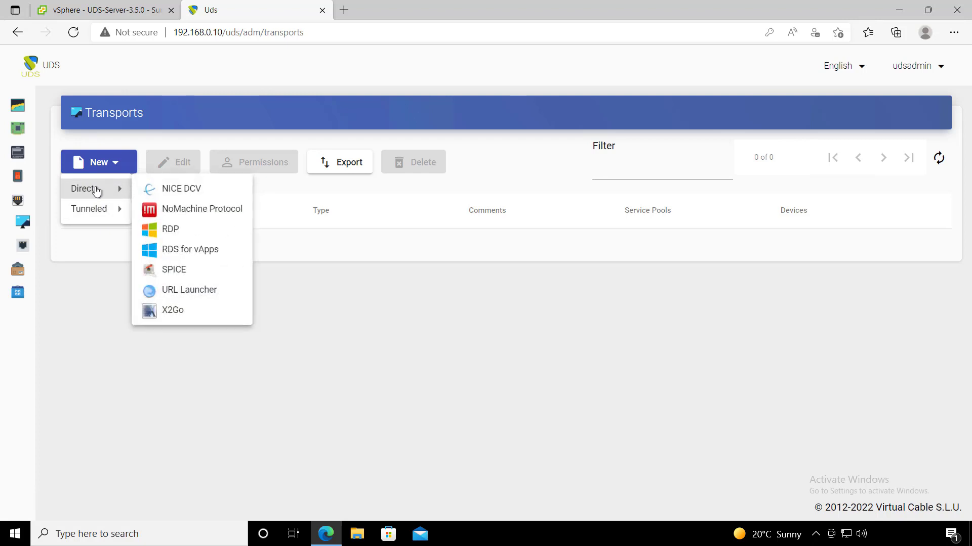
click(202, 233)
click(290, 211)
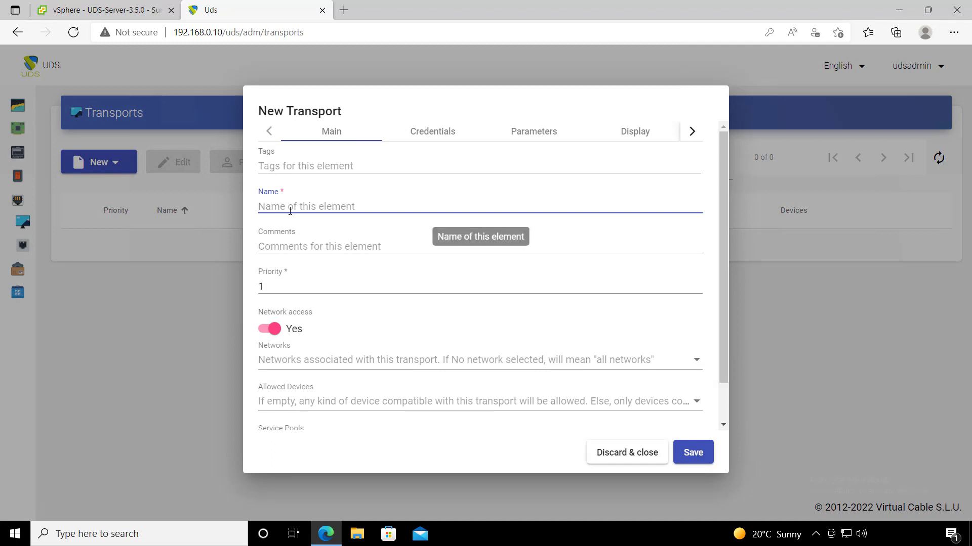
text(RDP Dire)
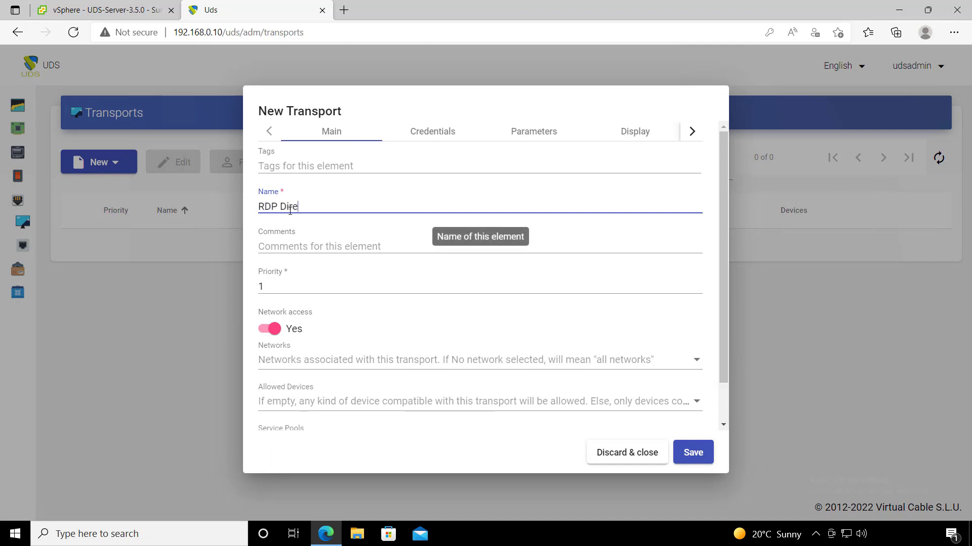
text(d)
key(BackSpace)
text(ct)
scroll(355, 289, down, 1)
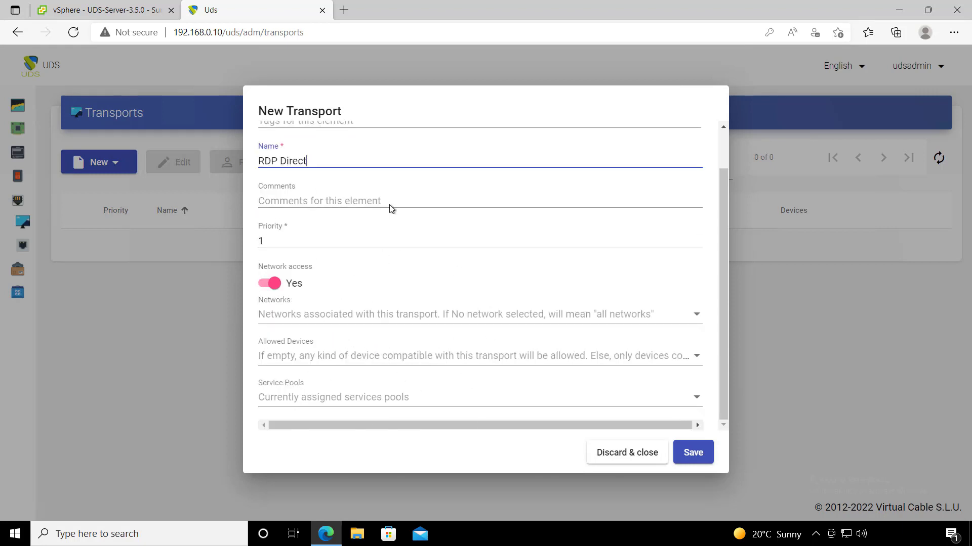
scroll(385, 342, up, 1)
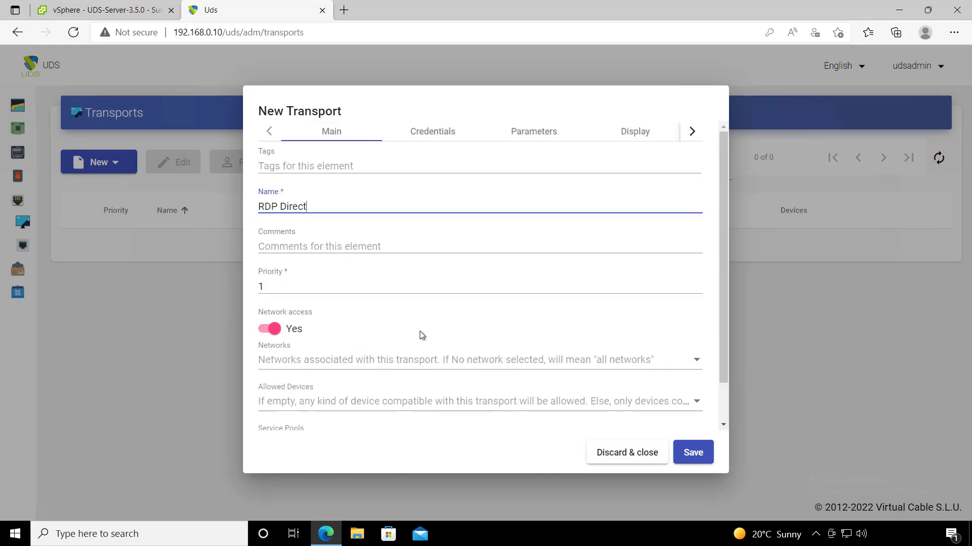
- Give the transport a fixed username and password, with Without Domain set to Yes
click(430, 133)
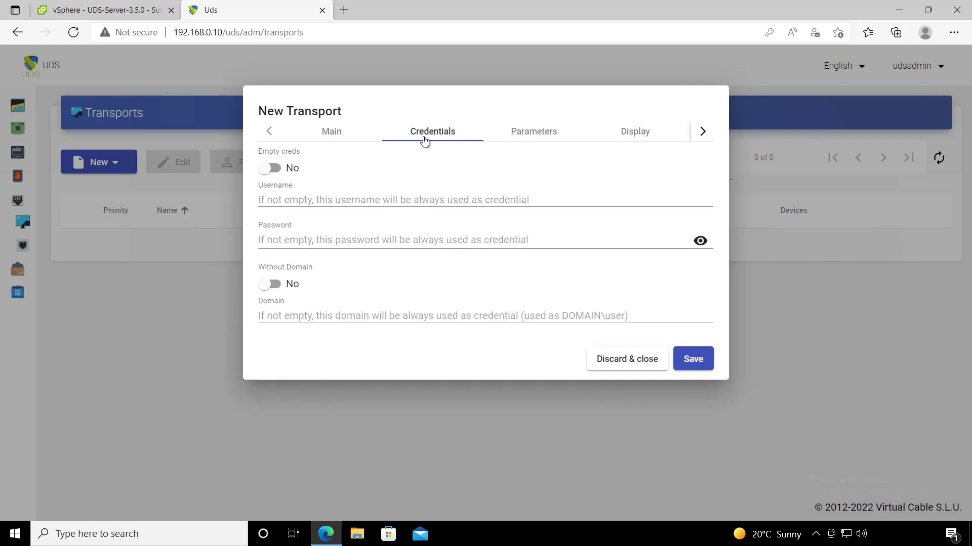
click(390, 190)
text(uds)
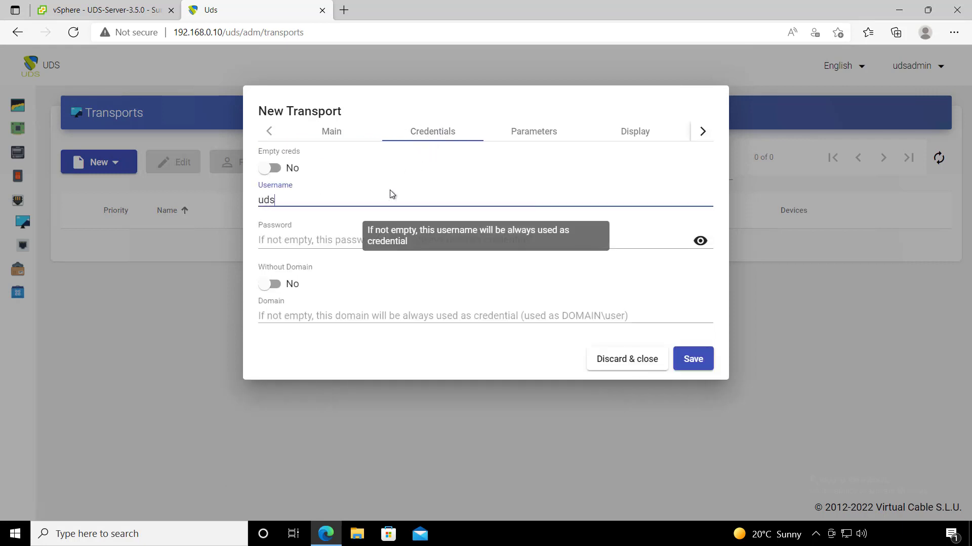
click(373, 241)
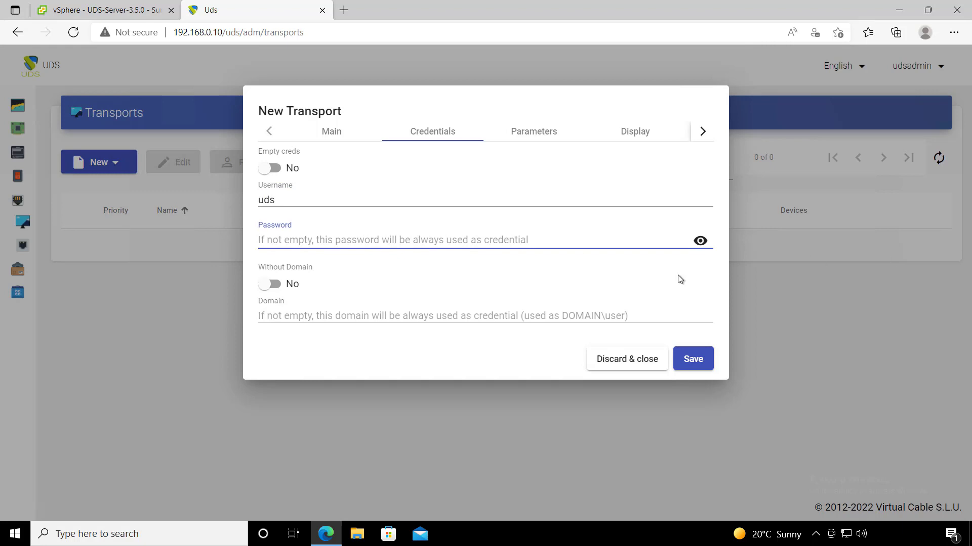
text(•••)
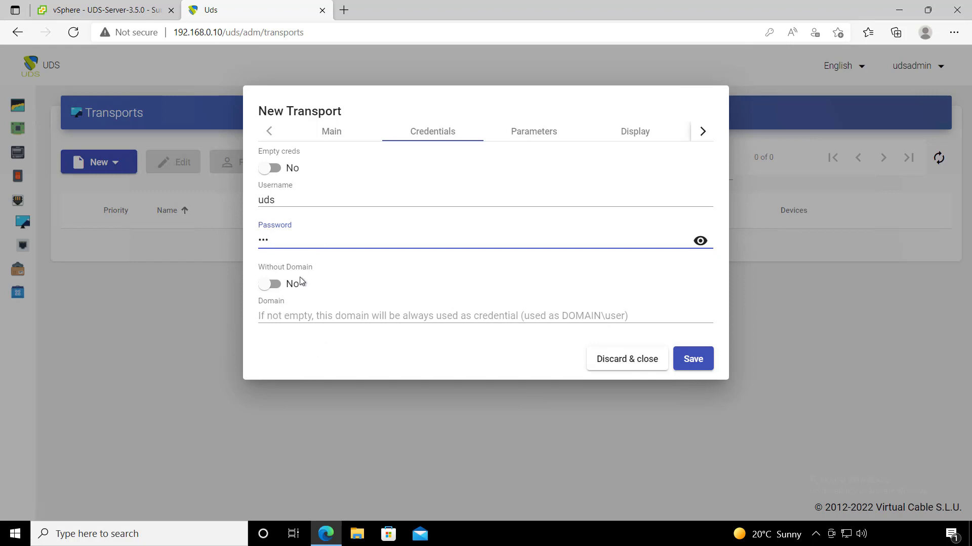
click(273, 292)
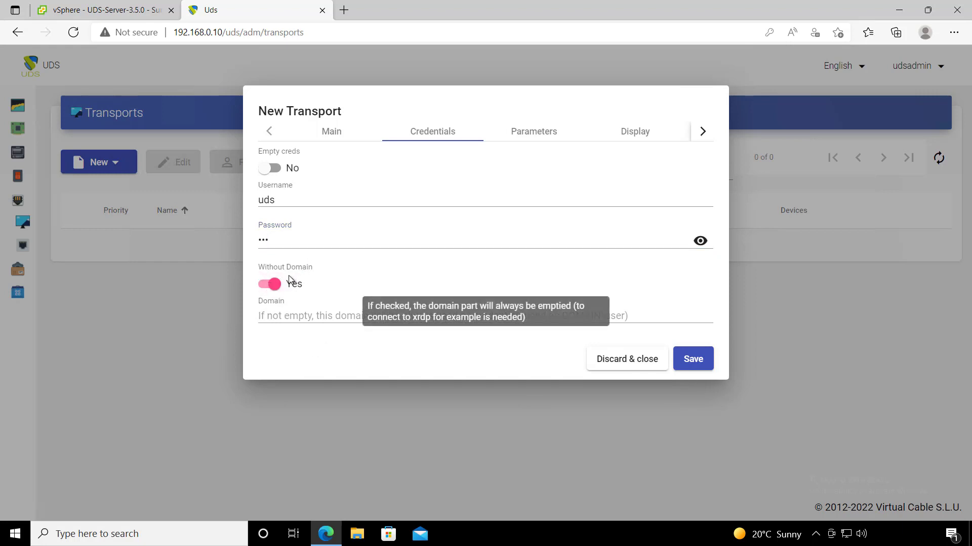
- Review the parameters, display, Linux, Mac OS X and advanced settings, then save RDP Direct
click(533, 136)
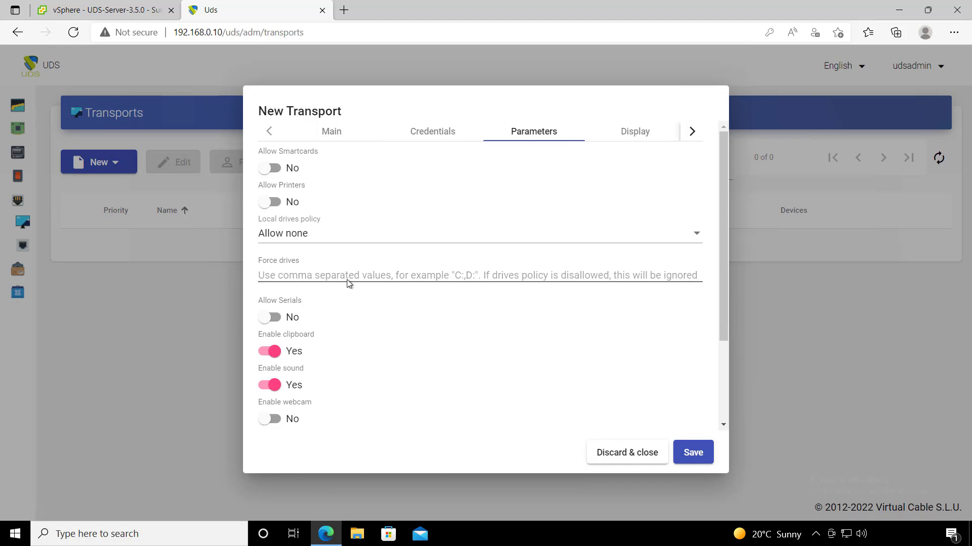
scroll(311, 274, down, 1)
scroll(314, 309, down, 2)
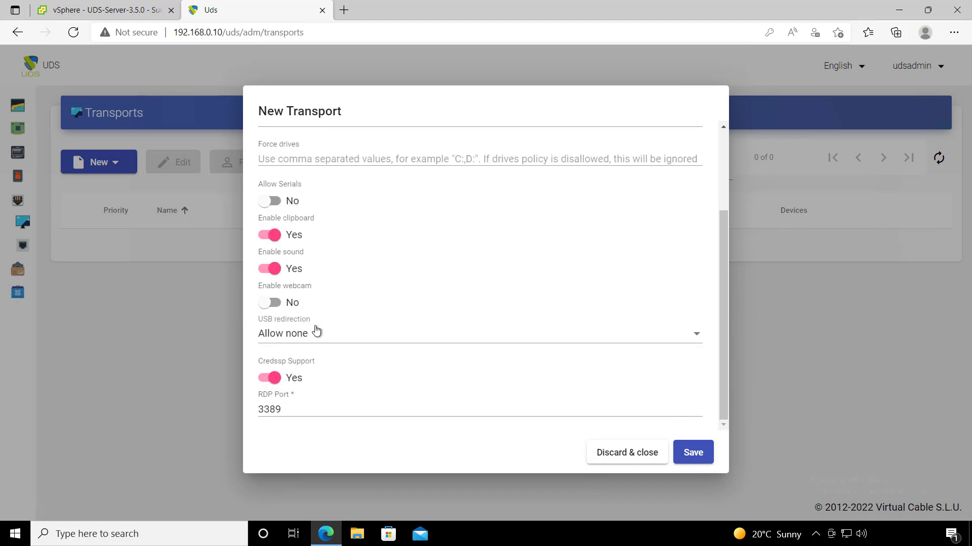
scroll(289, 394, up, 3)
scroll(283, 243, up, 1)
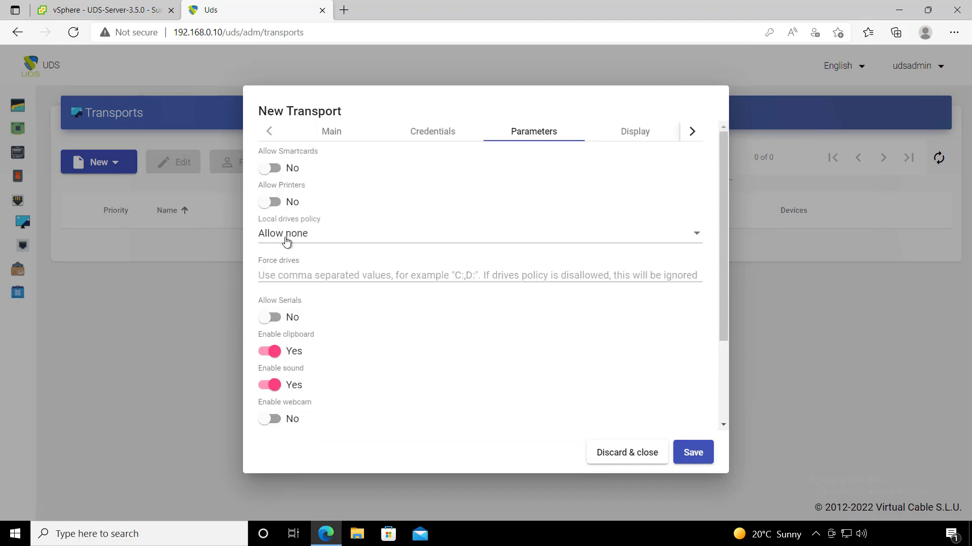
scroll(310, 369, down, 3)
scroll(354, 349, up, 3)
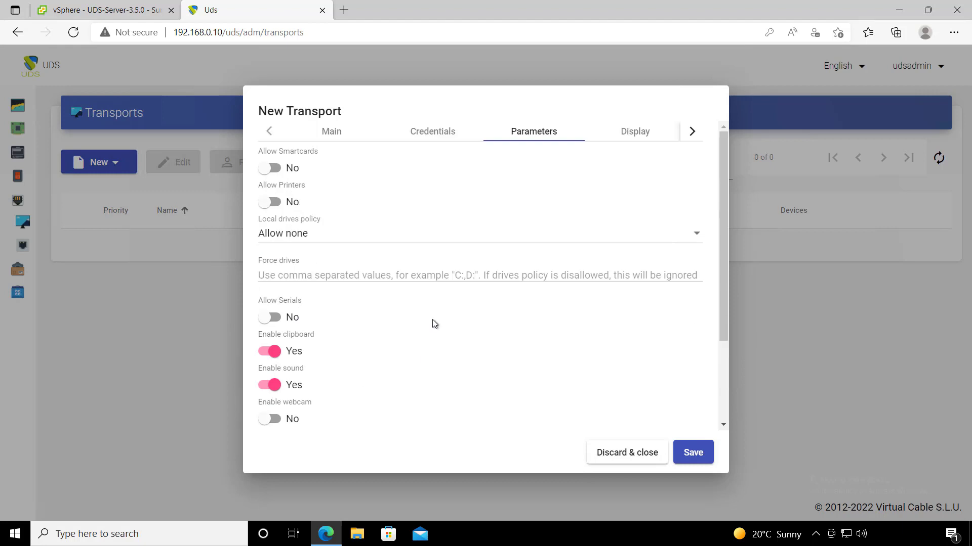
click(630, 134)
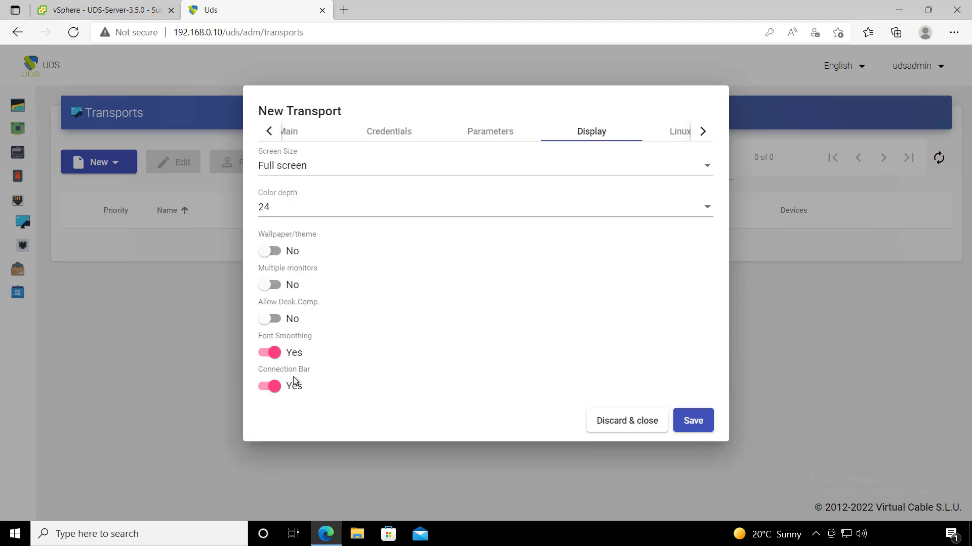
click(674, 133)
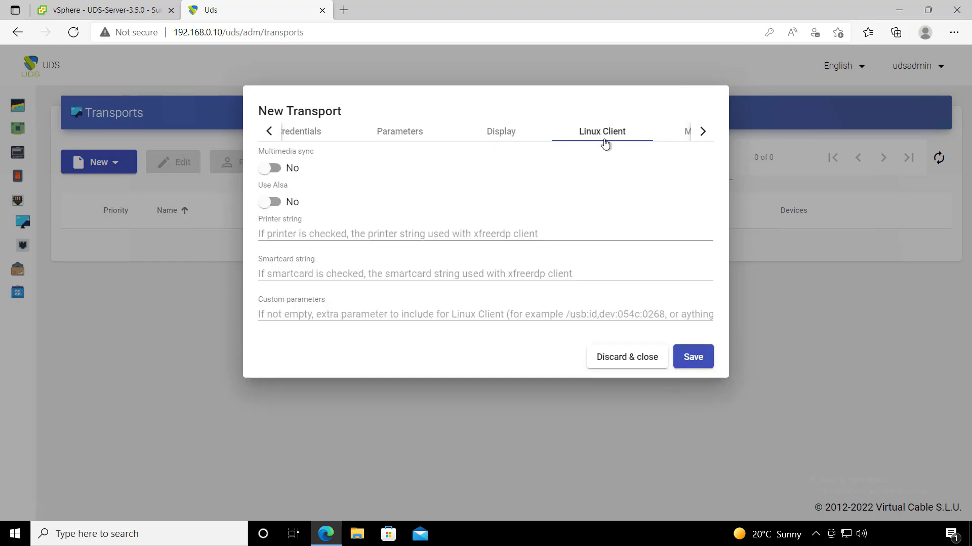
click(689, 134)
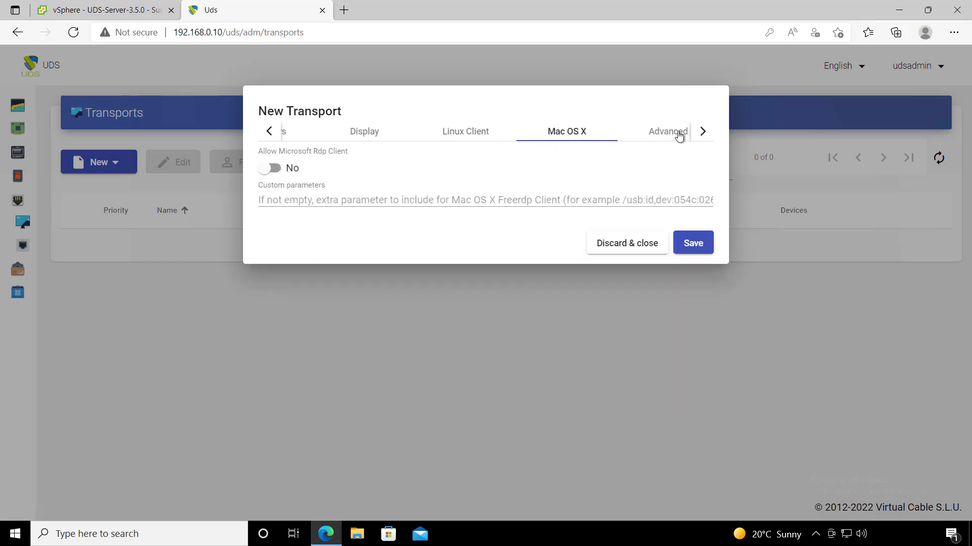
click(706, 132)
click(610, 139)
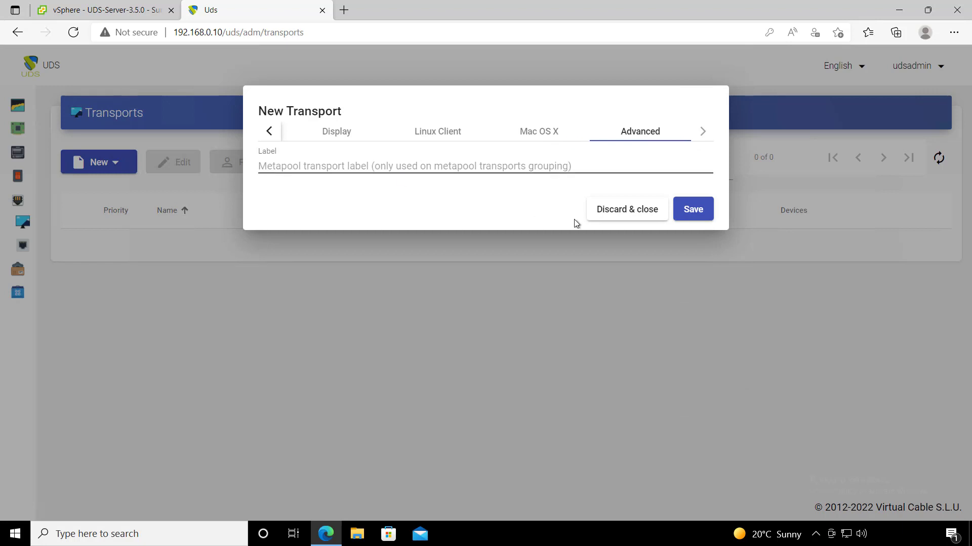
click(693, 211)
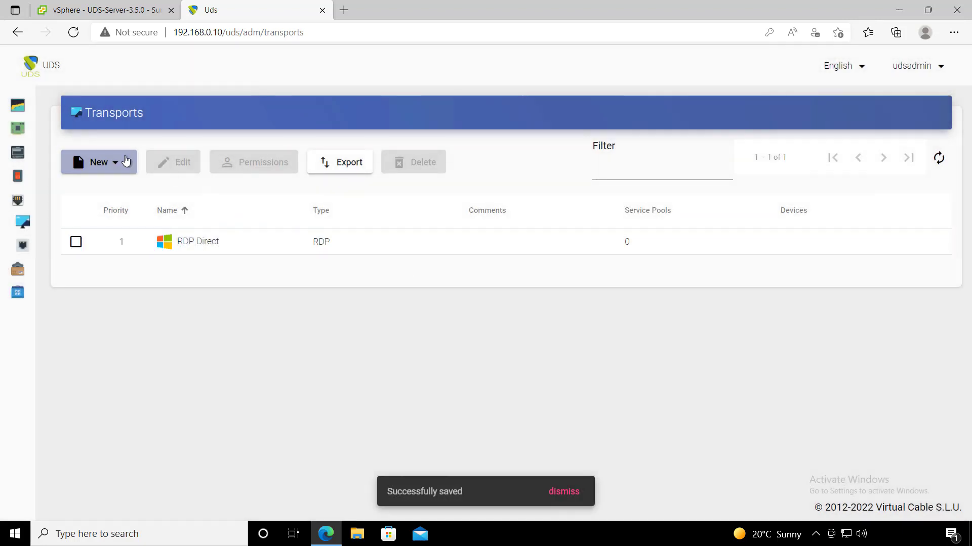
- Start a new tunneled HTML5 RDP transport and name it 'HTML5 RDP'
click(126, 160)
mouse_move(111, 213)
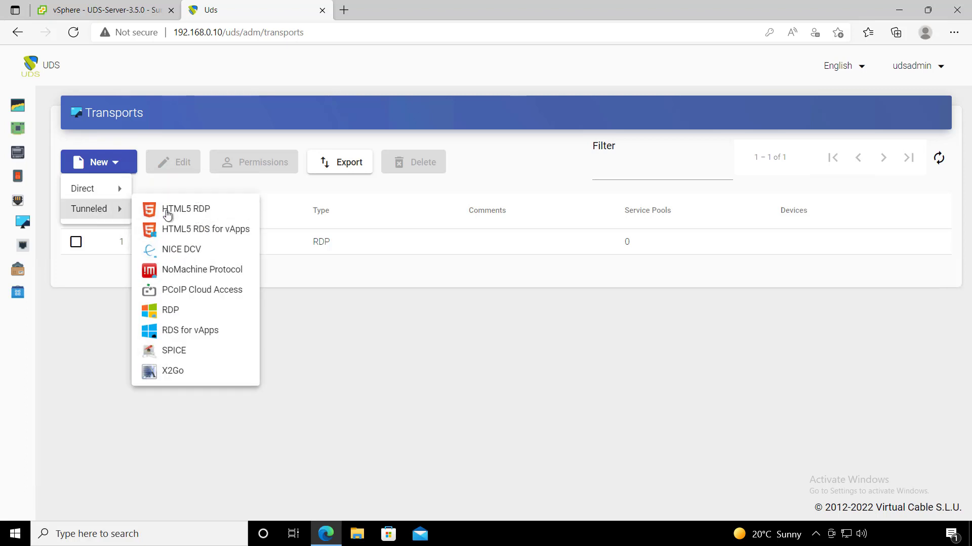
click(167, 213)
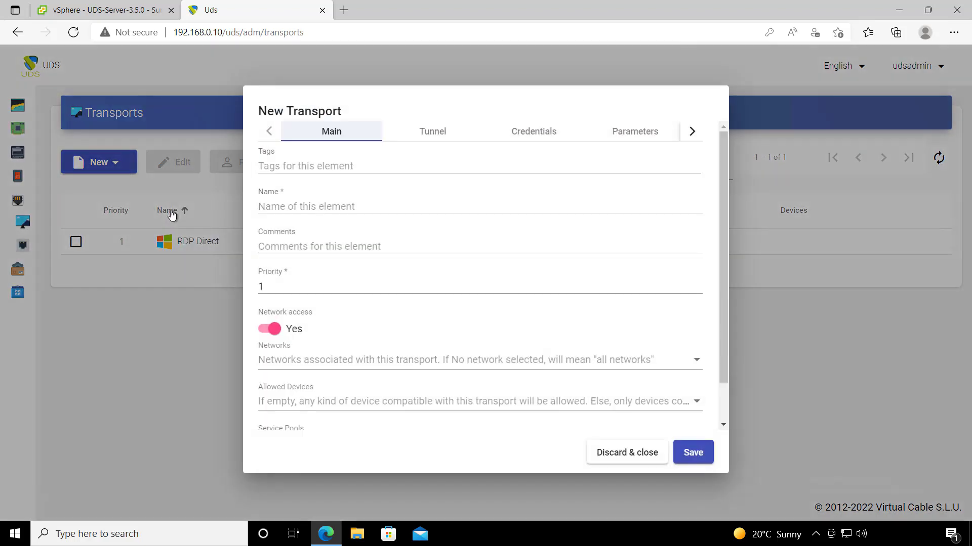
click(306, 206)
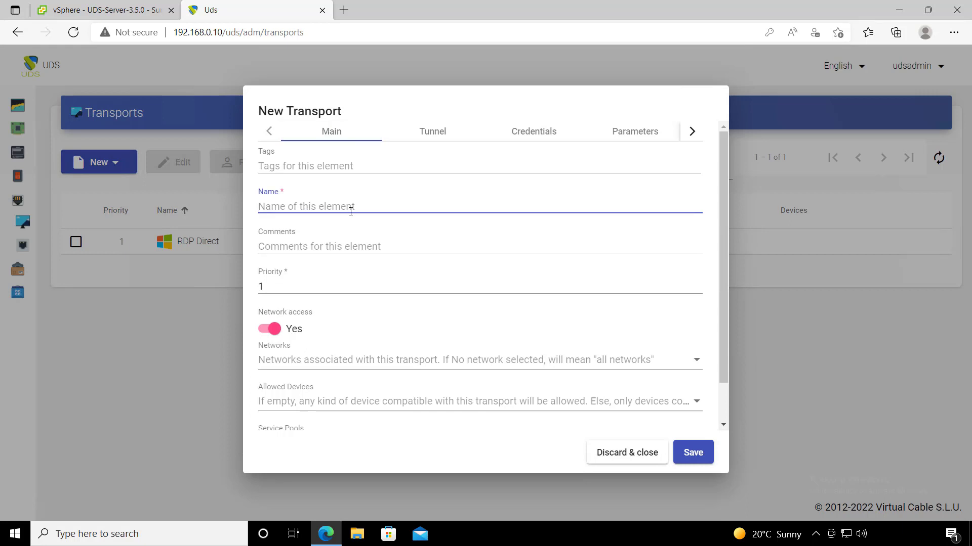
text(HTML5 RDP)
- Set the new transport's priority to 2
scroll(334, 284, down, 1)
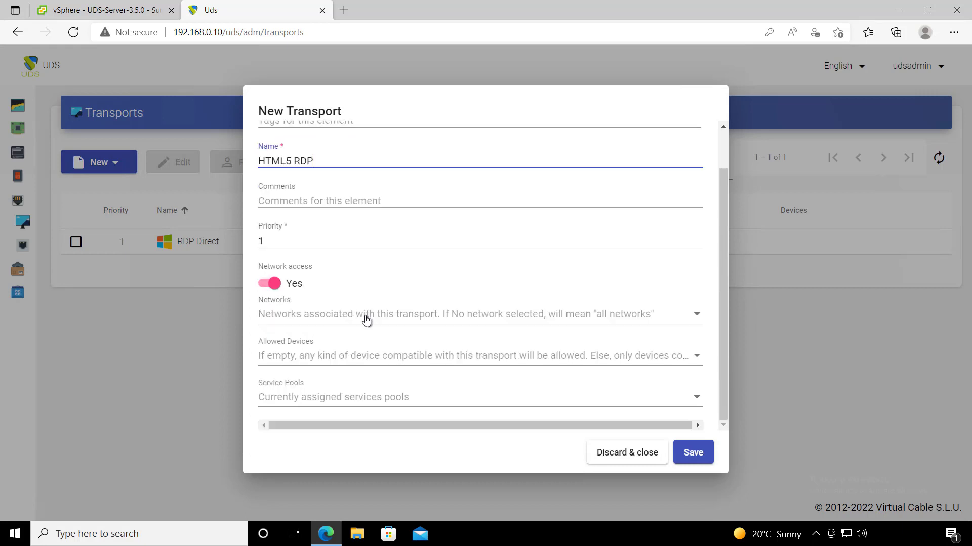
click(276, 240)
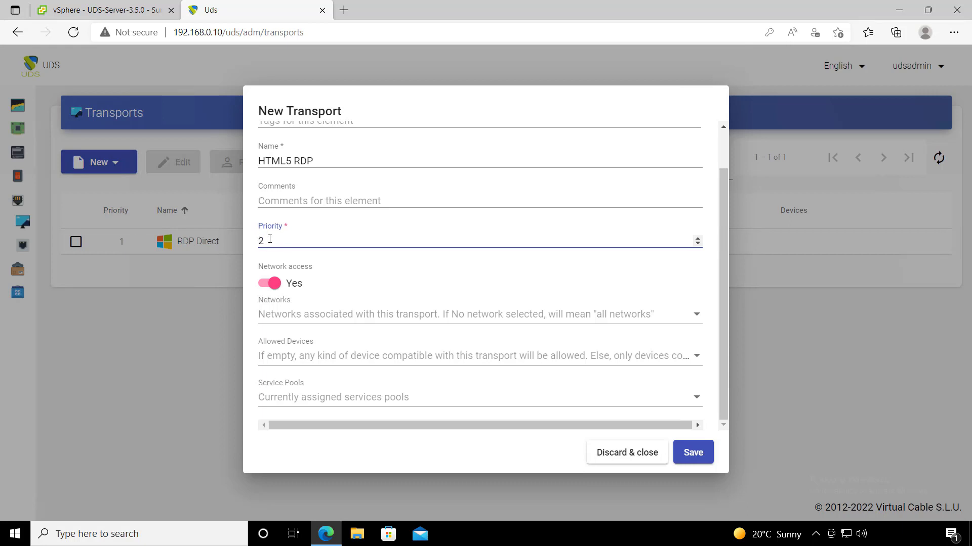
key(BackSpace)
text(3)
scroll(273, 242, up, 1)
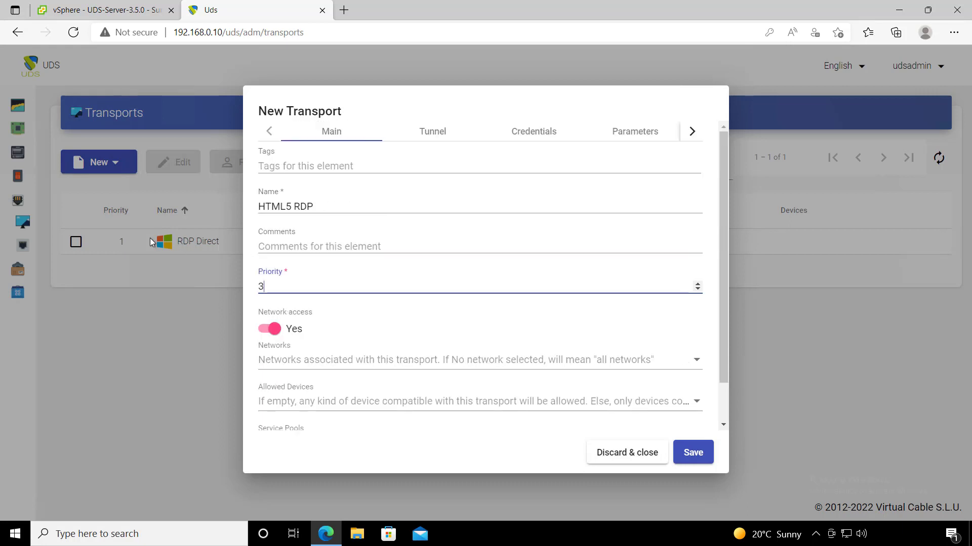
key(BackSpace)
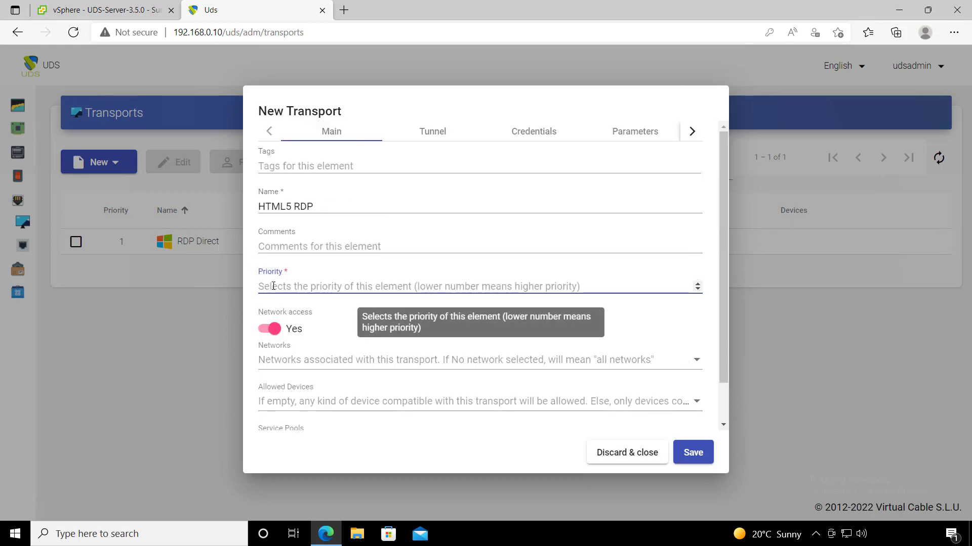
text(2)
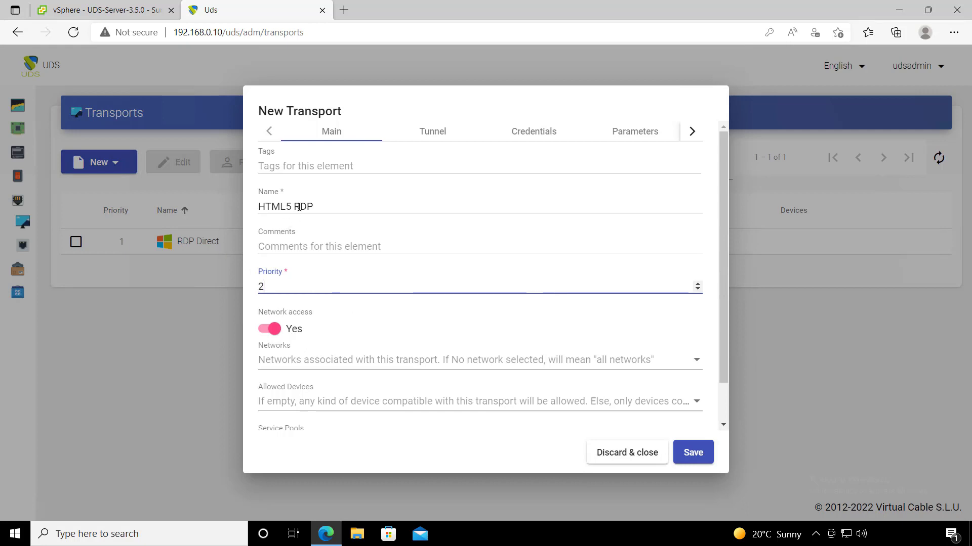
drag(319, 207, 255, 207)
click(248, 231)
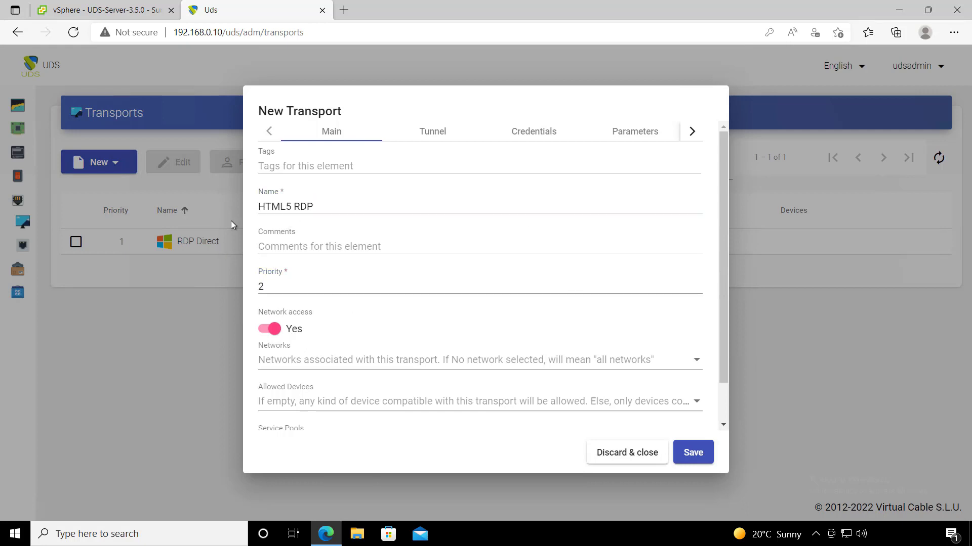
click(430, 136)
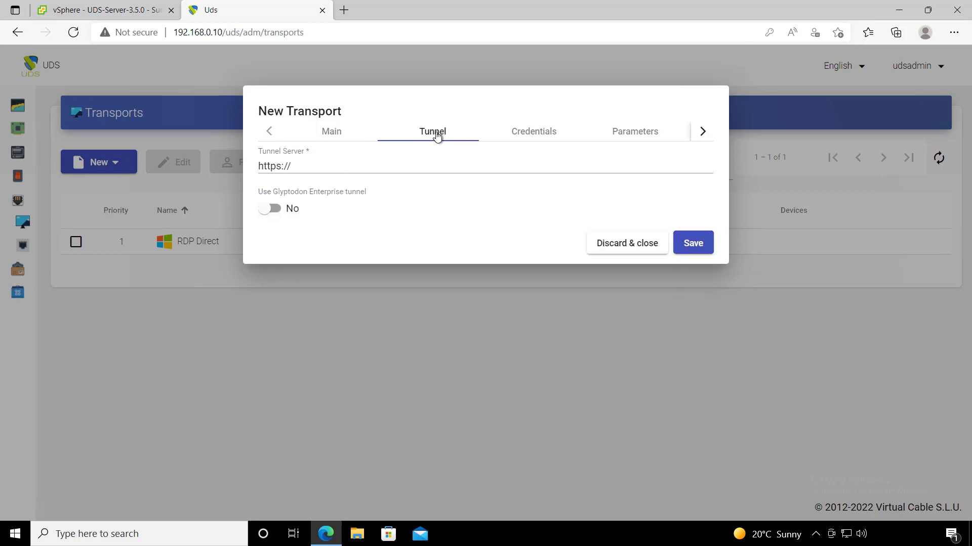
click(348, 167)
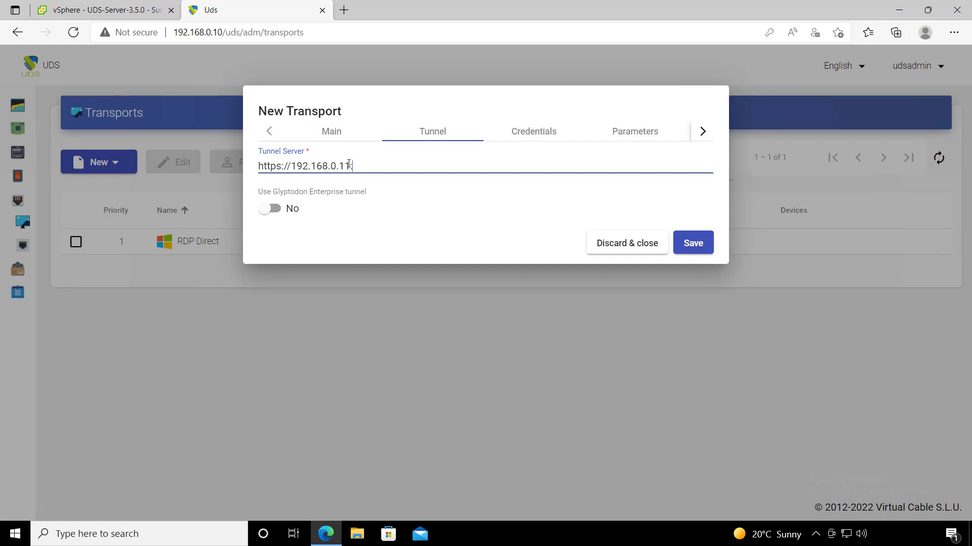
drag(281, 166, 350, 166)
click(371, 168)
click(504, 142)
- Set the transport credentials to username uds with its password, and enable Without Domain
click(342, 192)
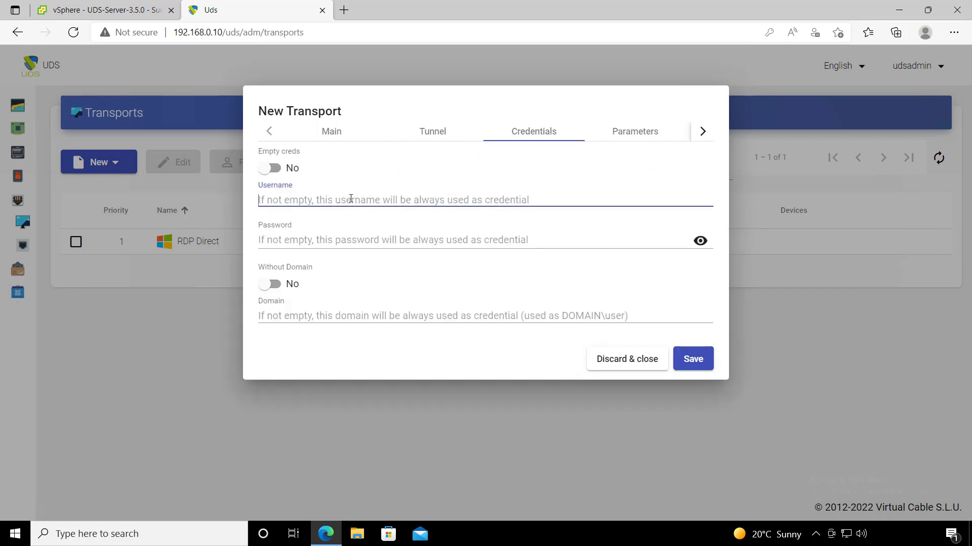
text(uds)
click(348, 245)
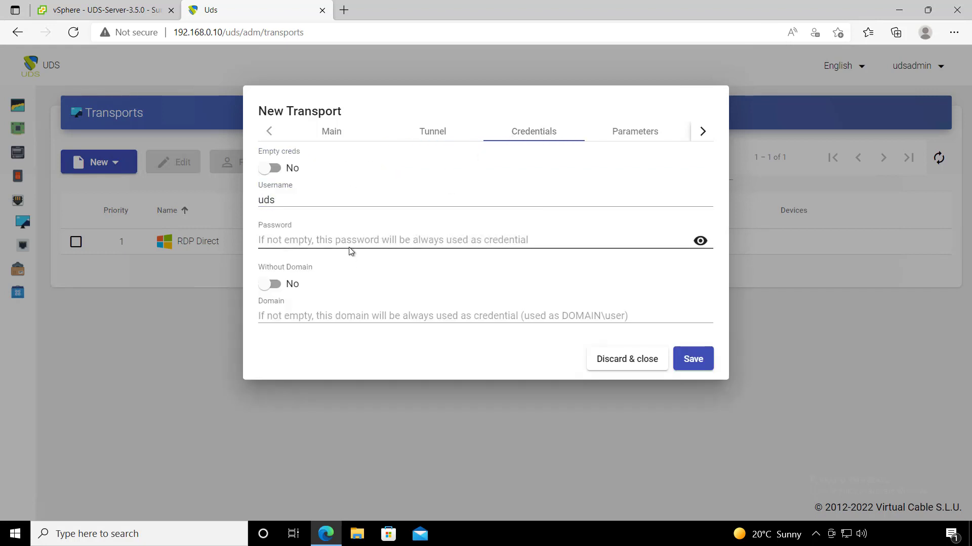
text(uds)
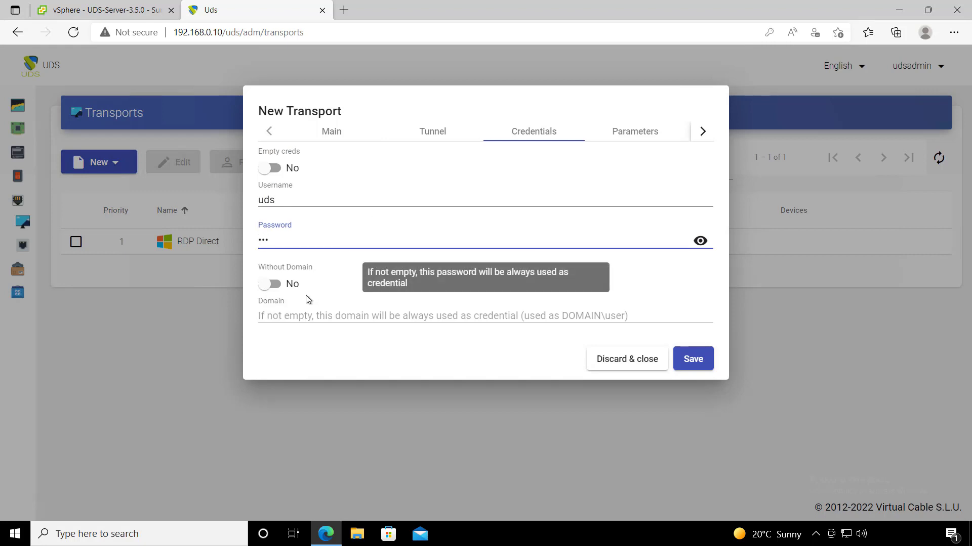
click(271, 284)
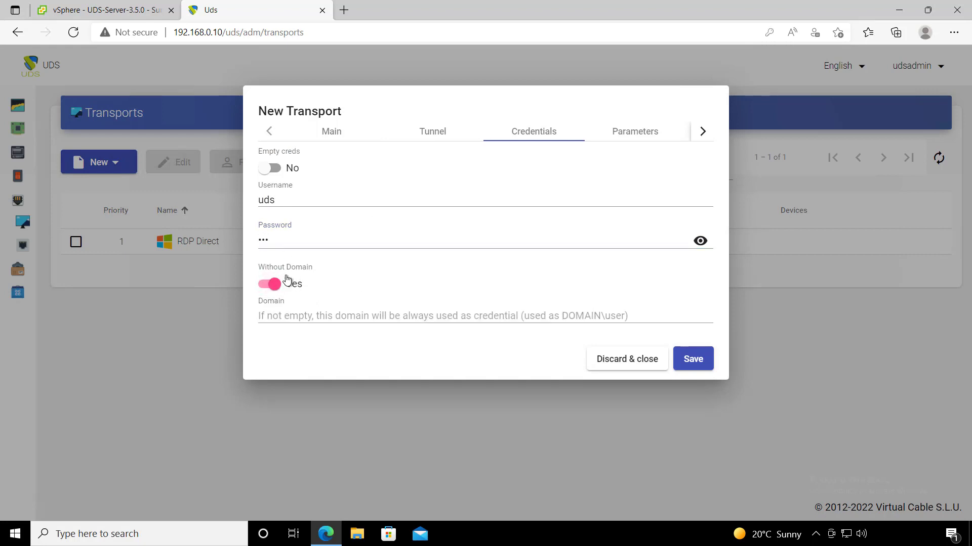
- Review the Parameters and Advanced pages and save the HTML5 RDP transport
click(615, 142)
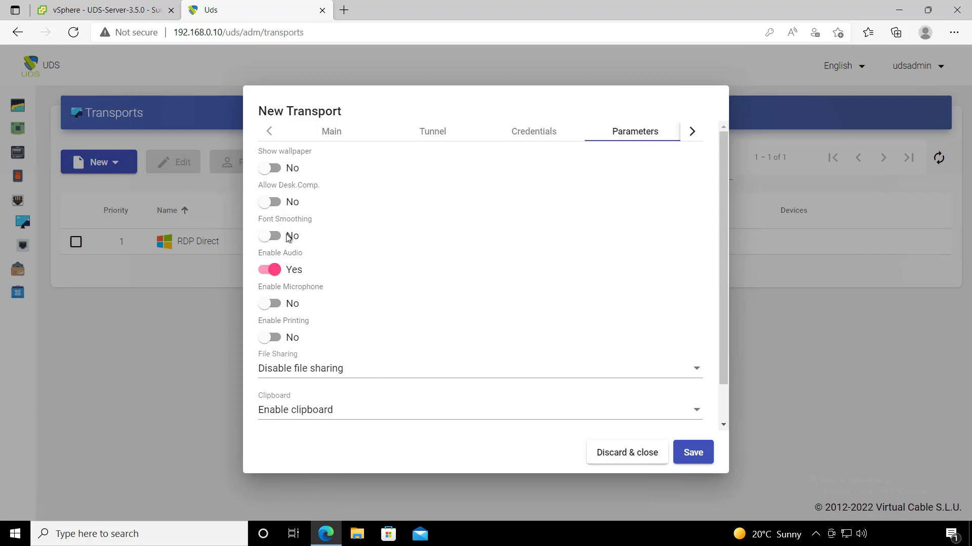
click(694, 135)
click(626, 132)
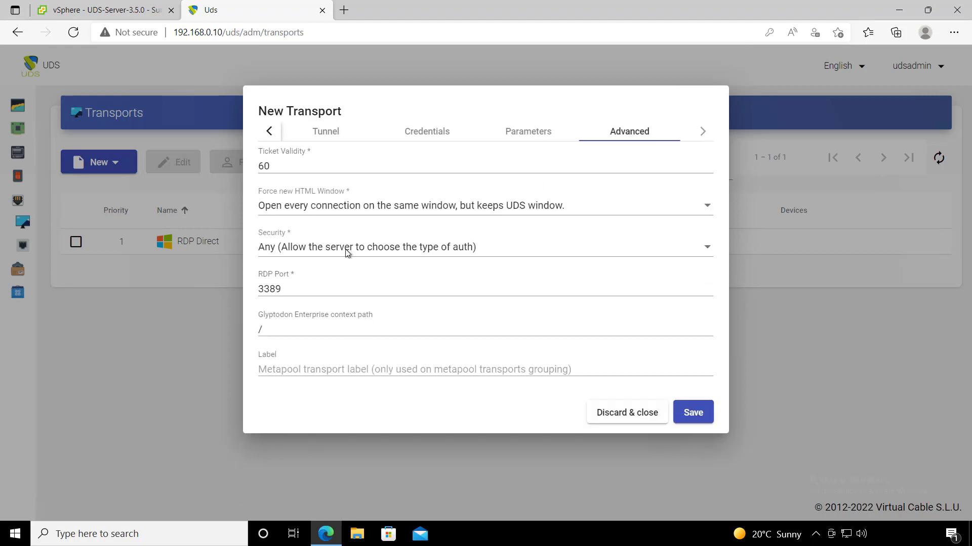
click(707, 130)
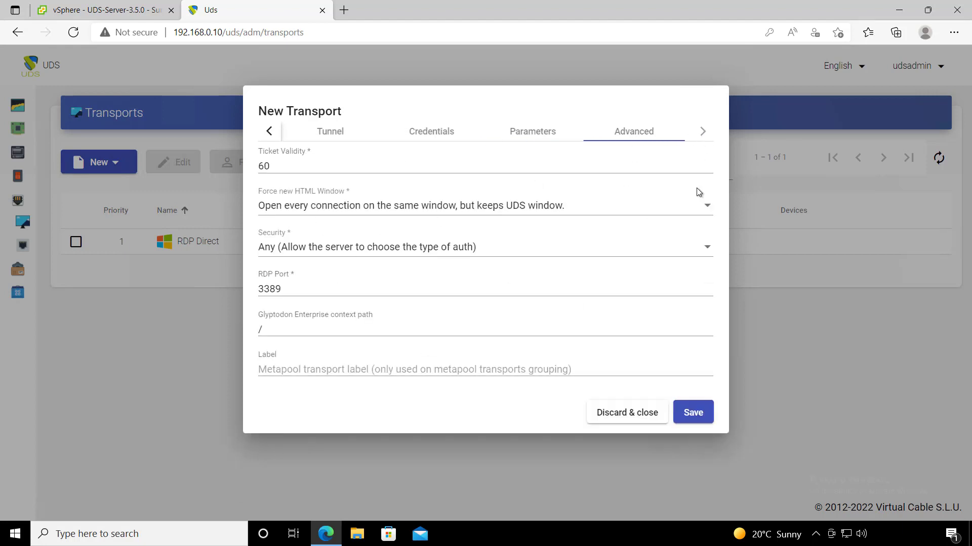
click(694, 413)
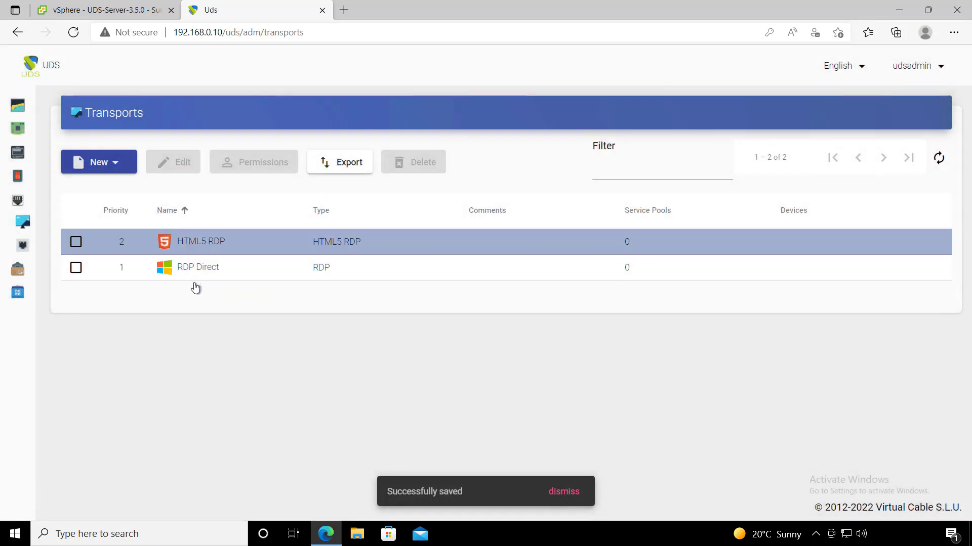
mouse_move(20, 263)
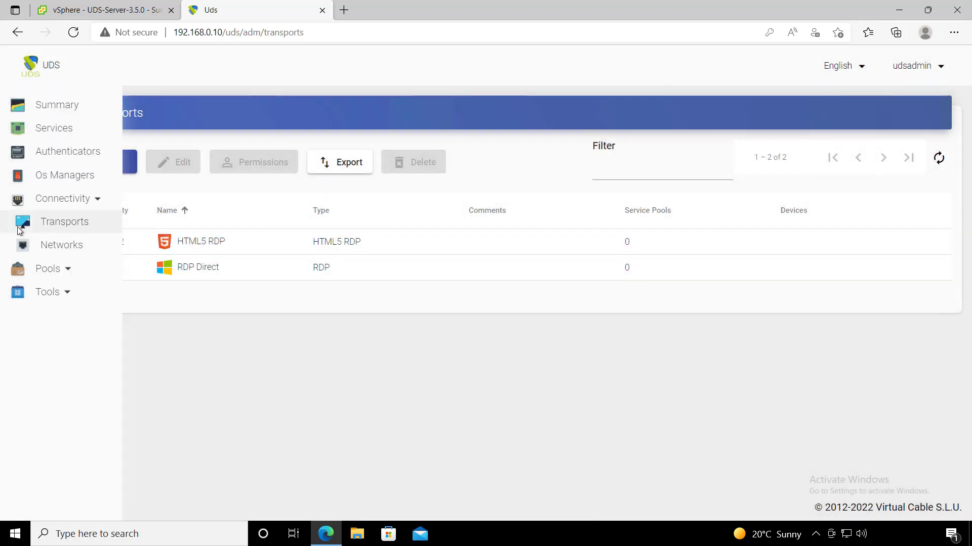
click(66, 268)
- Create a service pool named Windows 10 on VMWARE\Windows 10 with Windows OS Basic
click(76, 245)
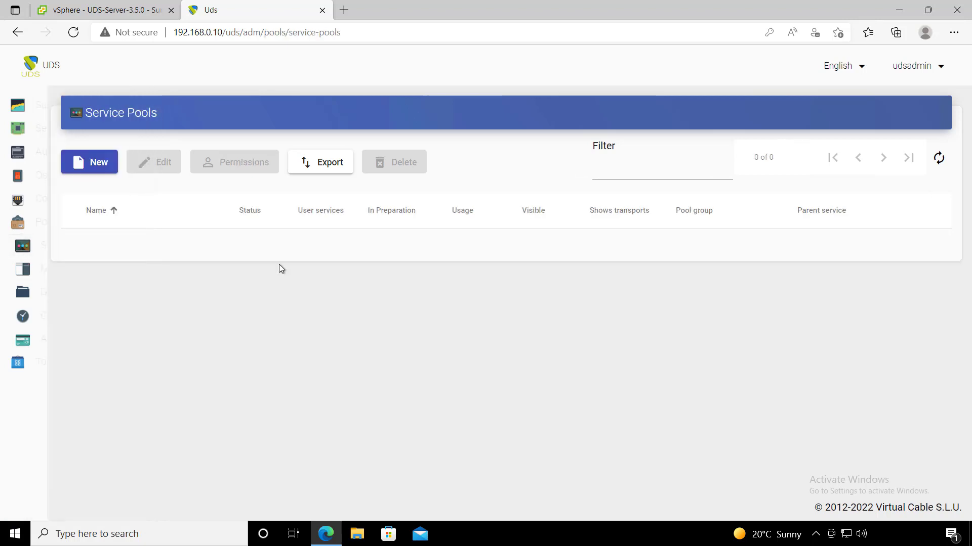
click(84, 162)
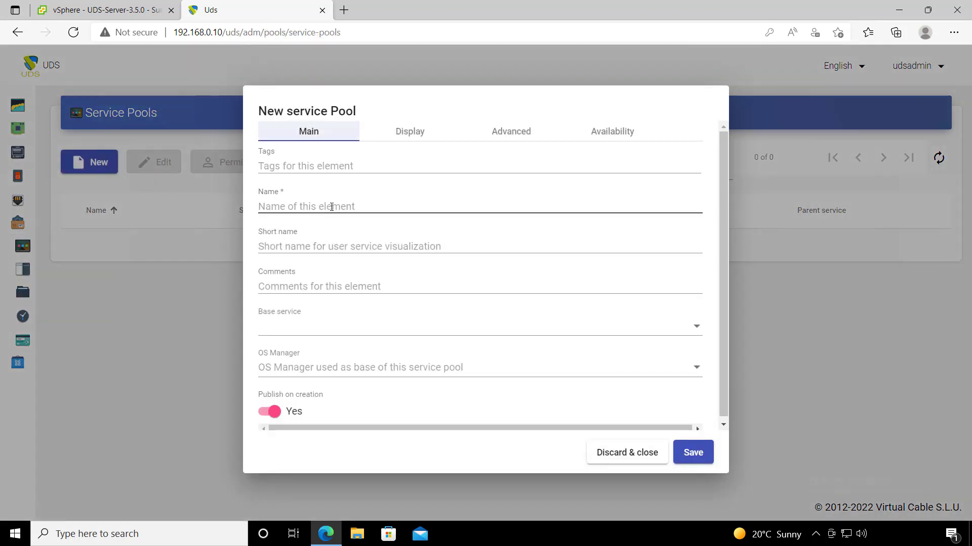
click(332, 207)
text(Windows 10)
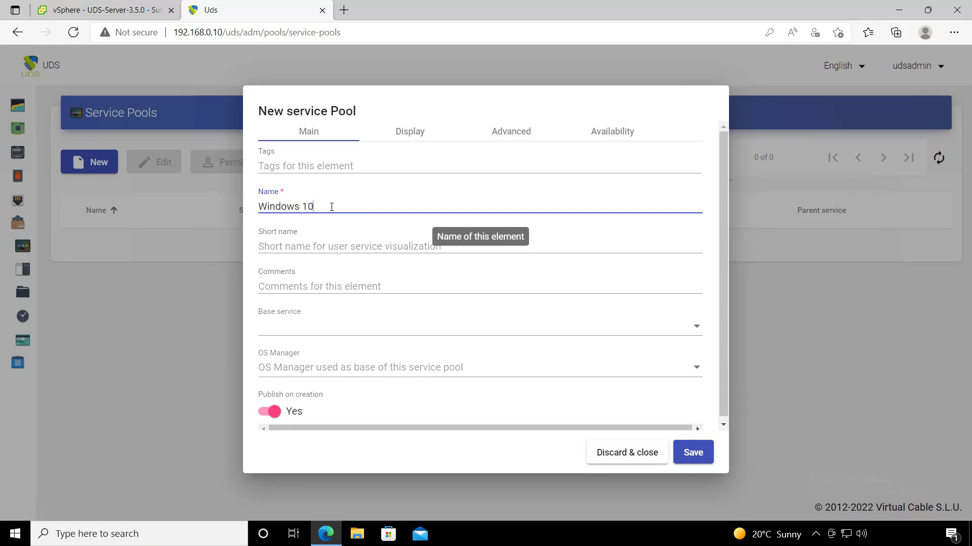
click(346, 328)
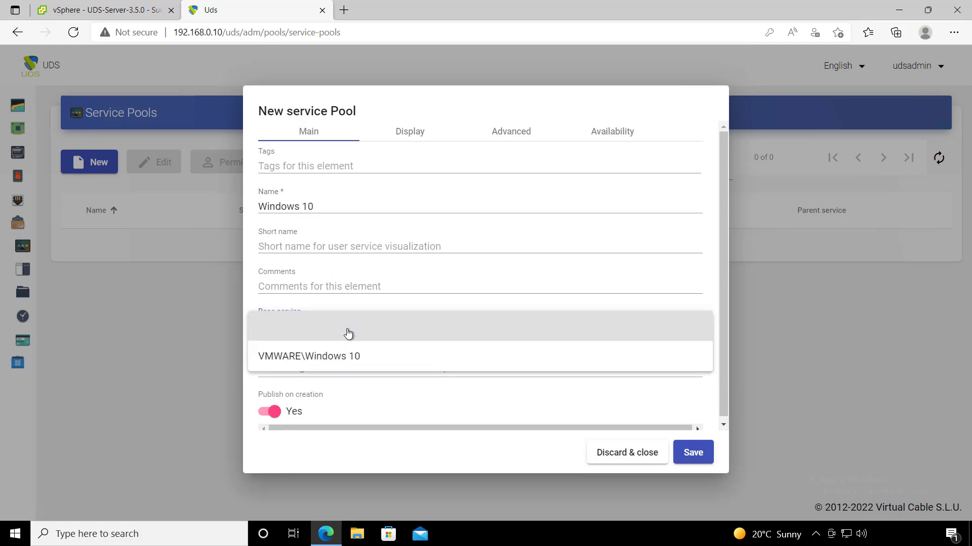
click(368, 357)
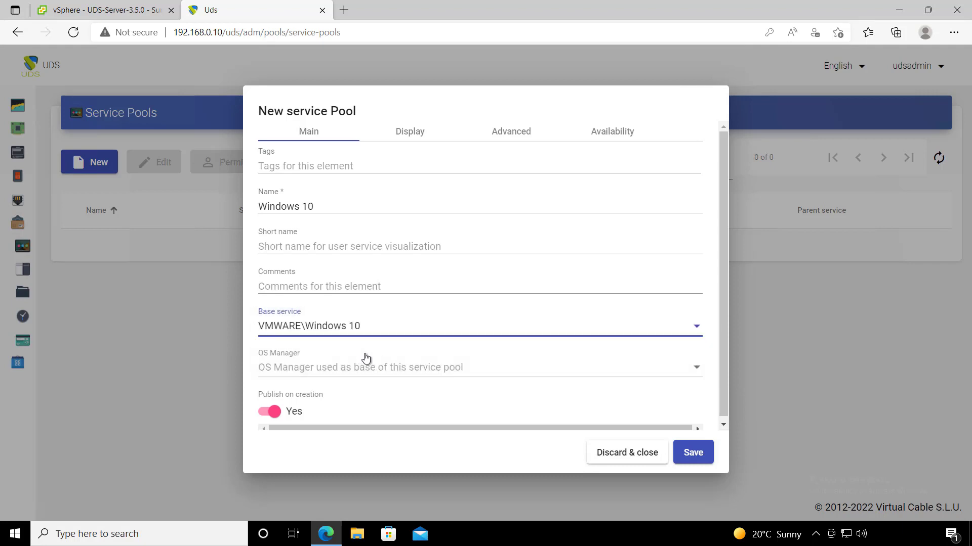
click(363, 374)
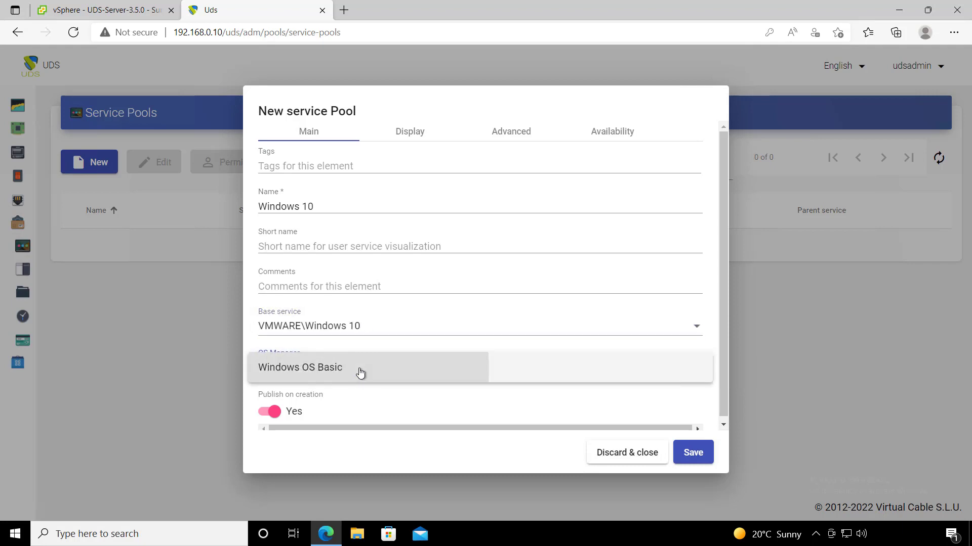
click(359, 372)
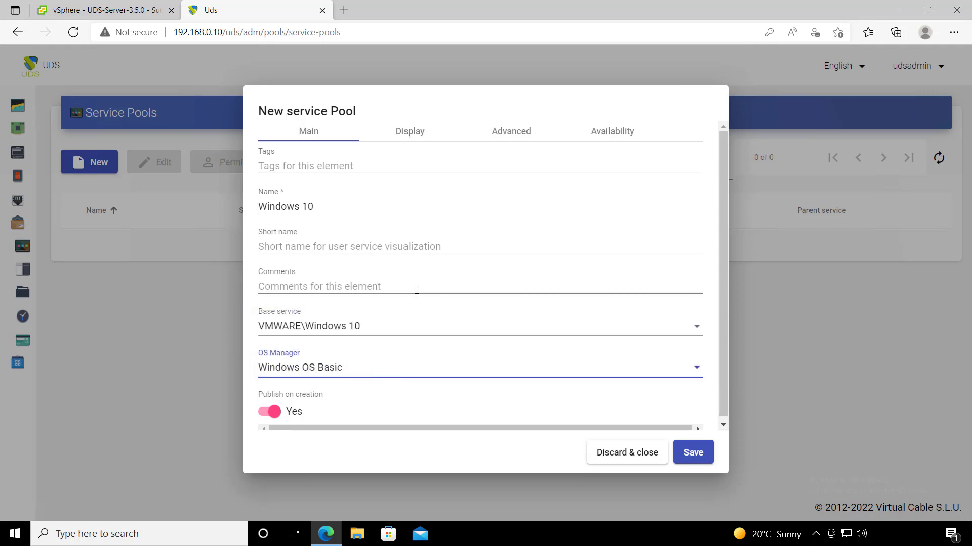
- Set the pool's cache to 2 and maximum services to 5, then save it
click(411, 131)
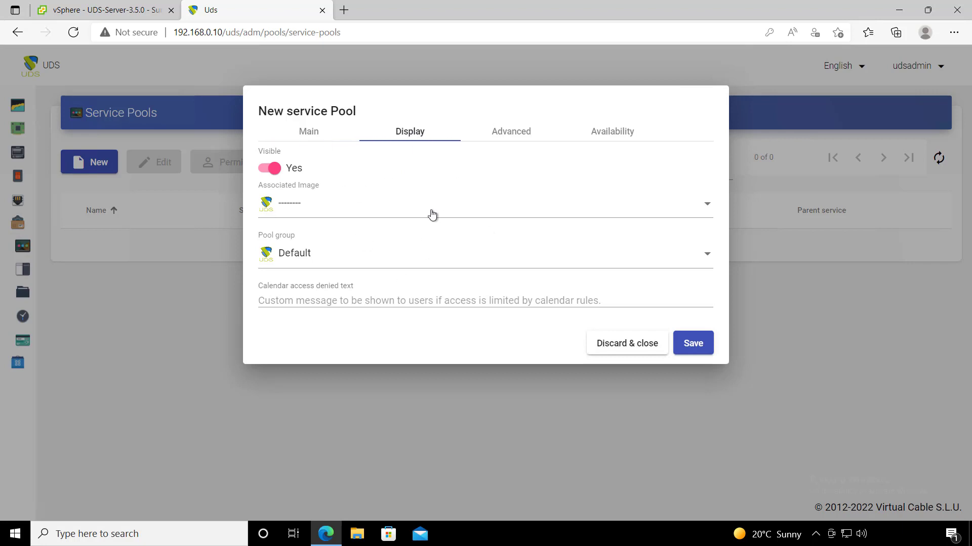
click(523, 134)
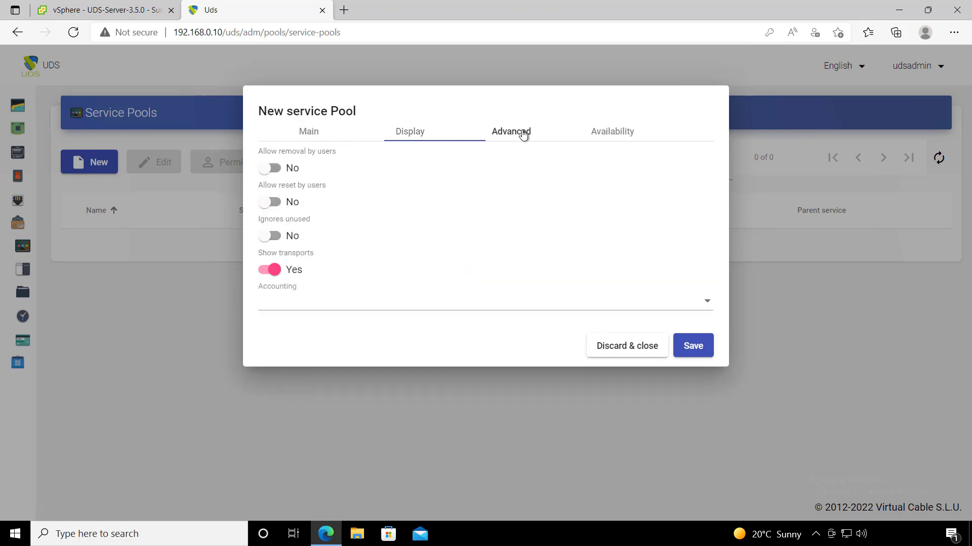
click(612, 136)
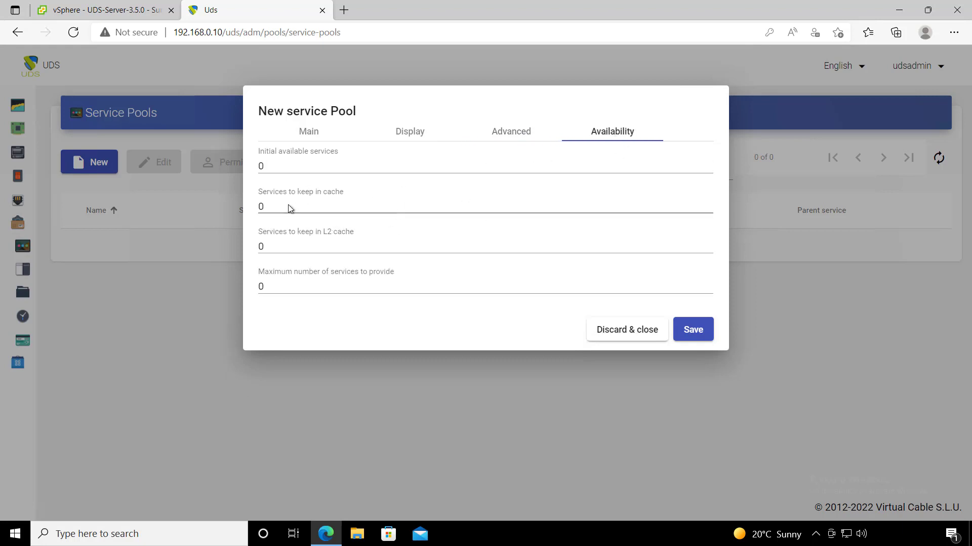
drag(288, 206, 250, 203)
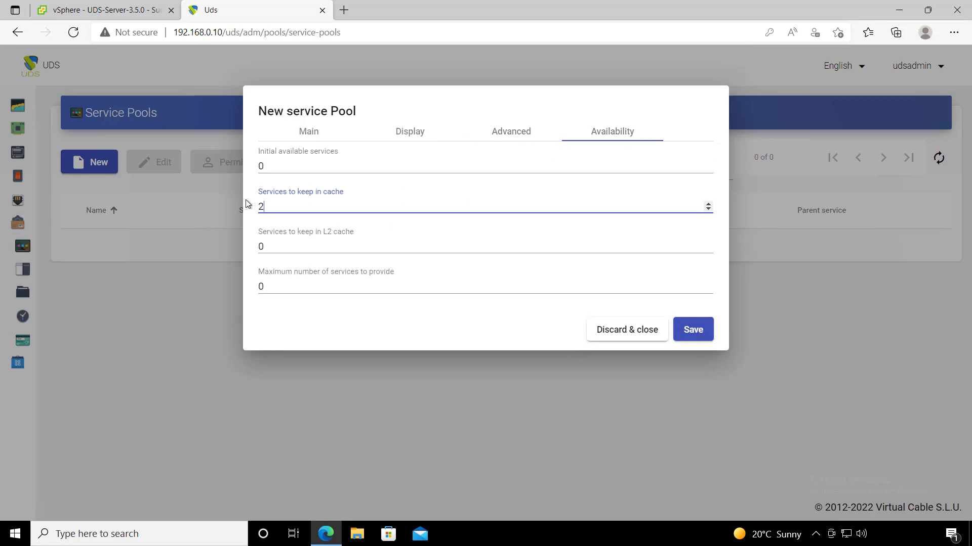
click(261, 286)
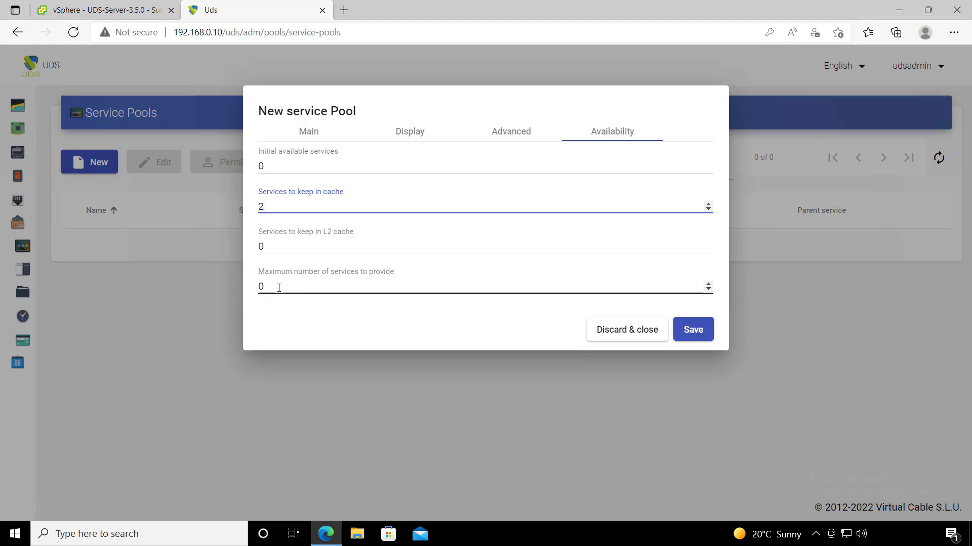
double_click(261, 286)
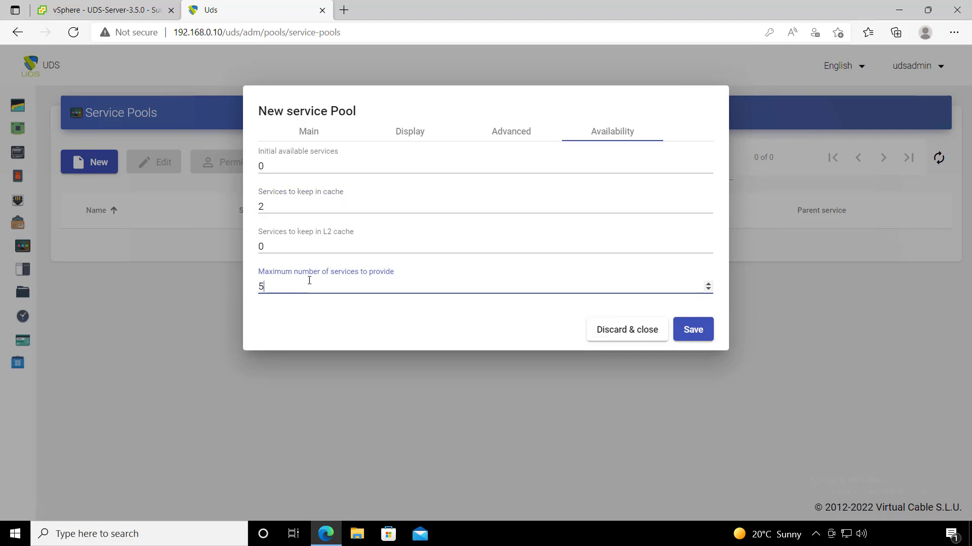
click(689, 331)
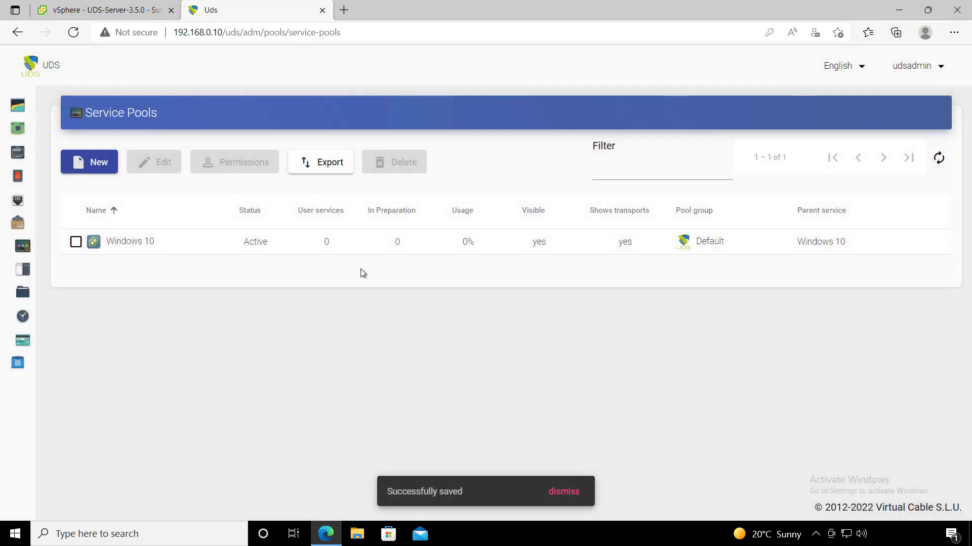
- Open the Windows 10 pool, confirm its publication in vSphere's Publications pool, then view Groups
double_click(311, 256)
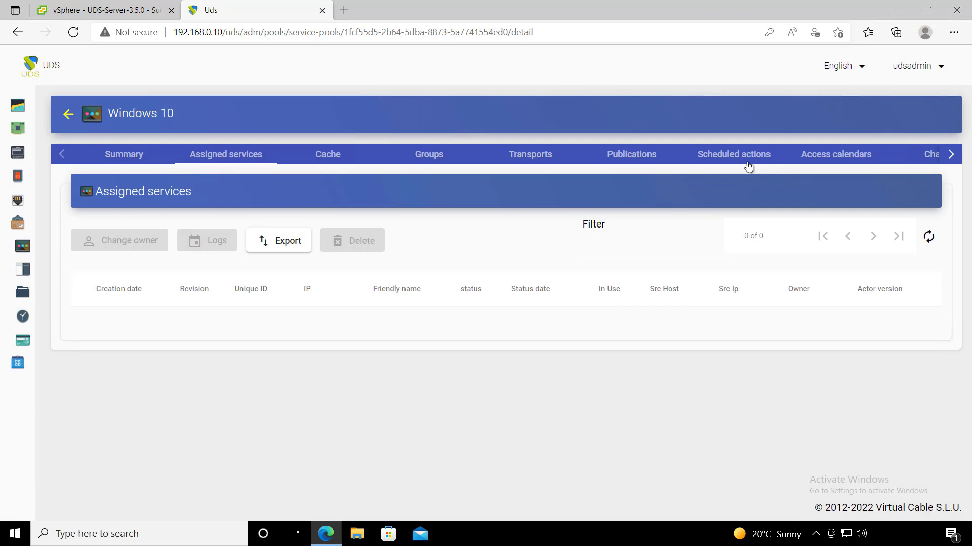
click(633, 159)
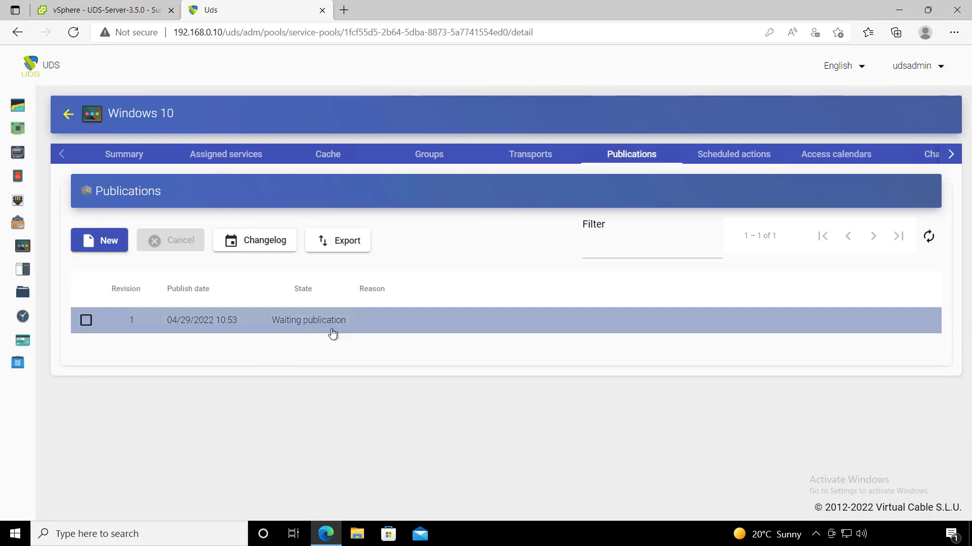
click(95, 11)
click(111, 292)
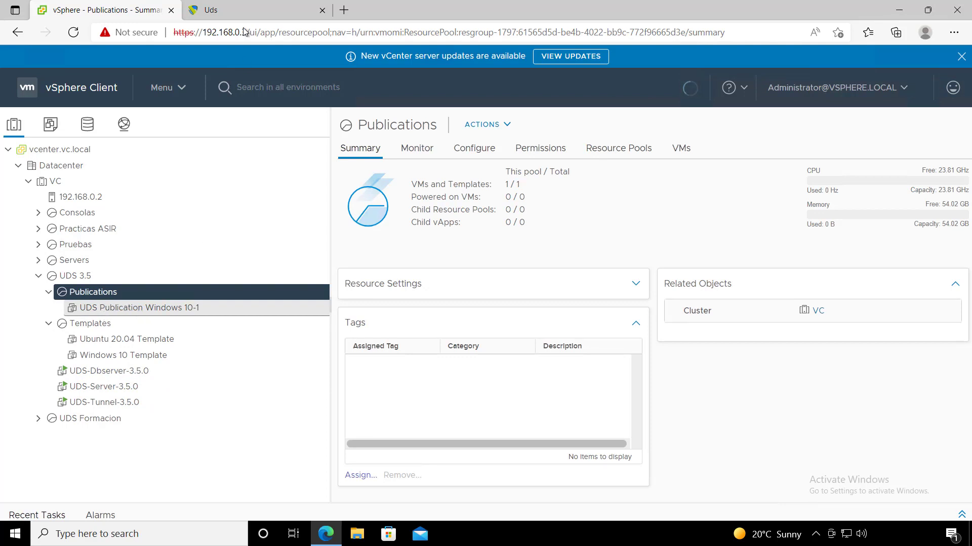
click(243, 9)
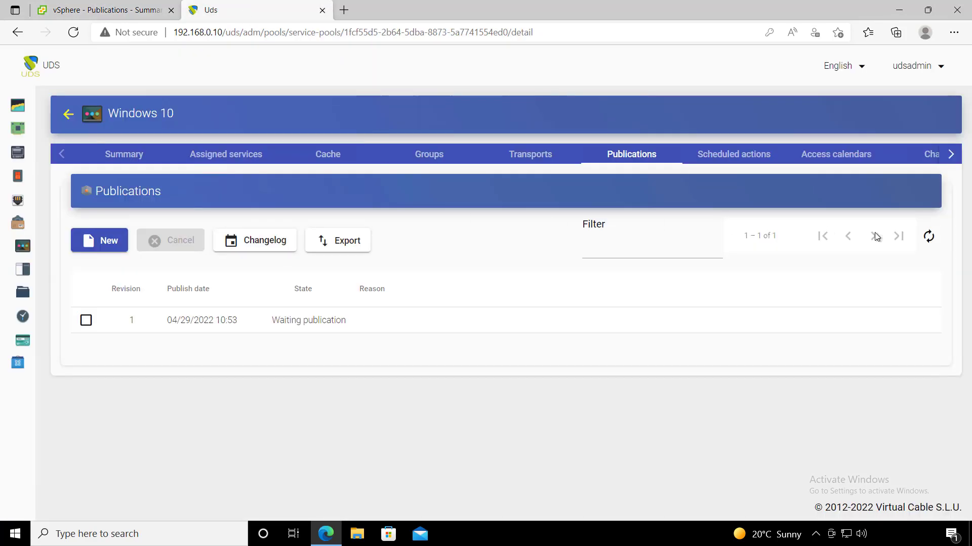
click(928, 238)
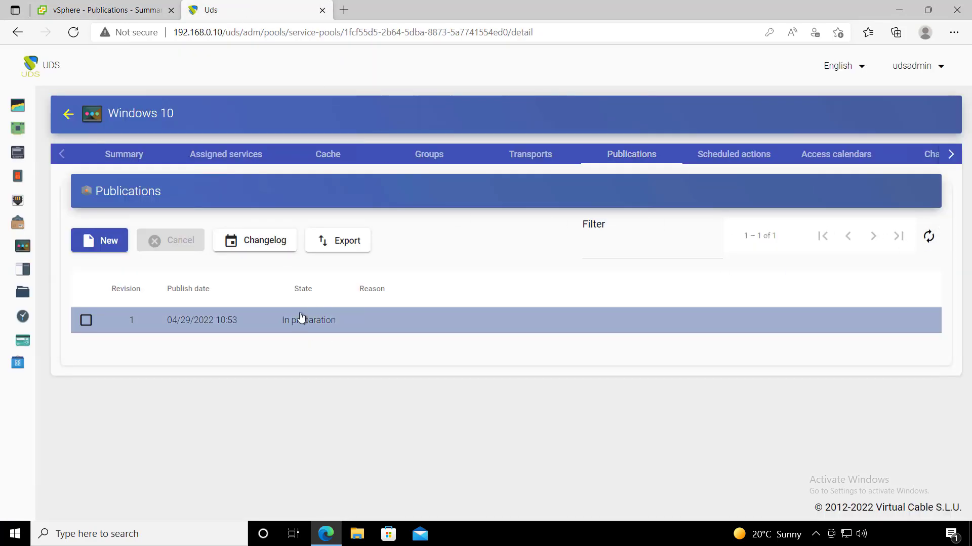
click(926, 237)
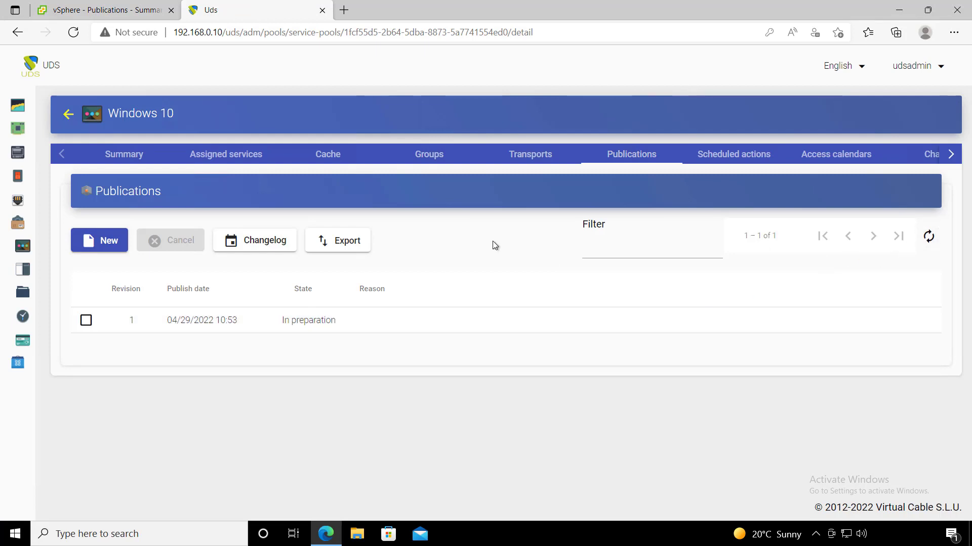
click(441, 158)
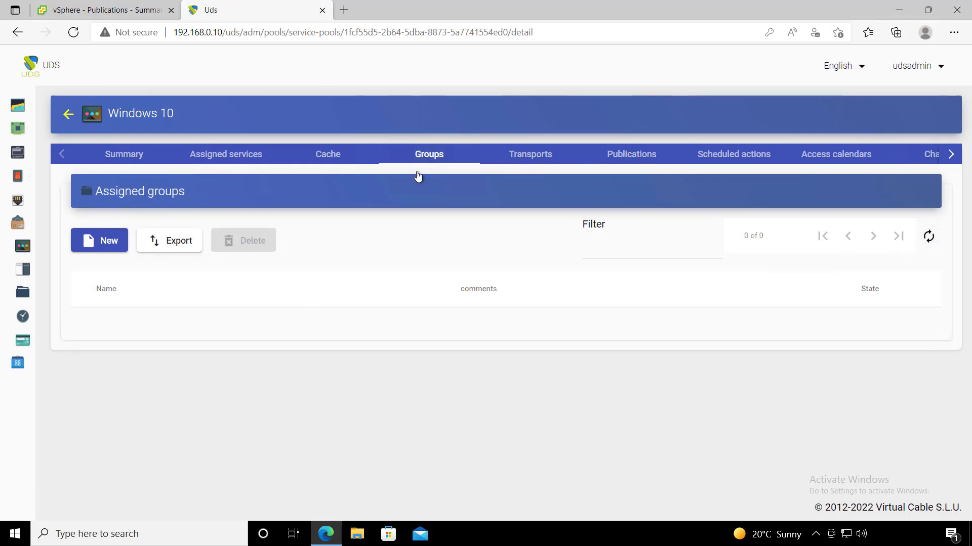
- Assign the admin group from the internal database authenticator to the Windows 10 pool
click(96, 242)
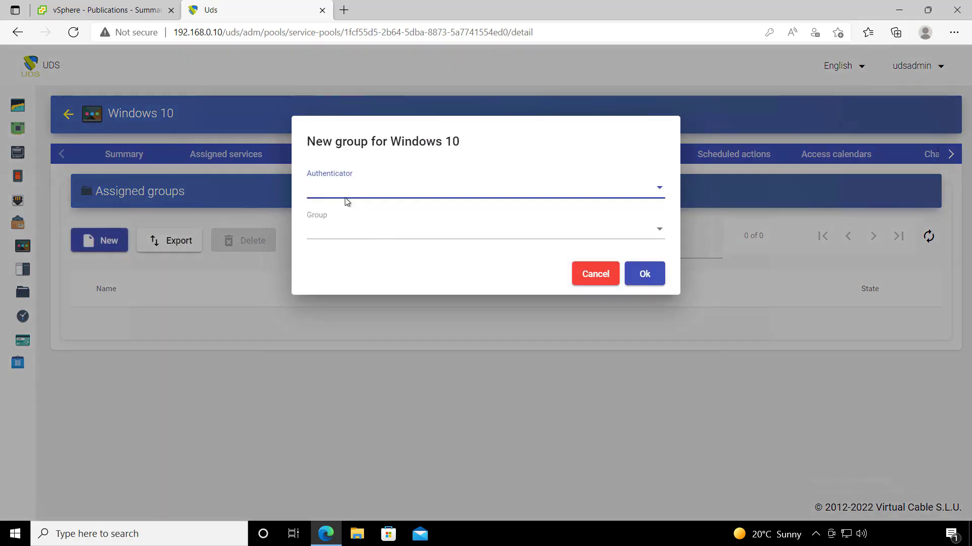
click(372, 199)
click(372, 199)
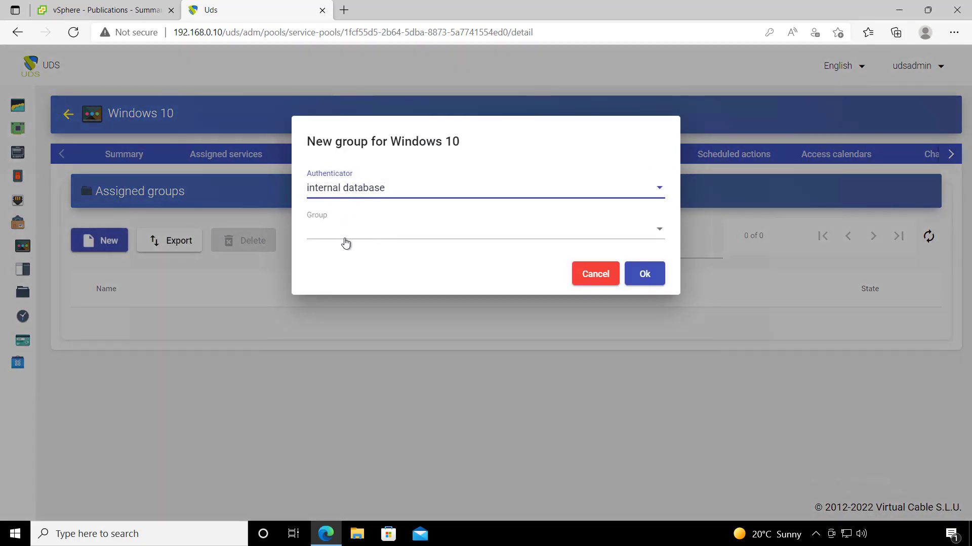
click(374, 237)
click(348, 228)
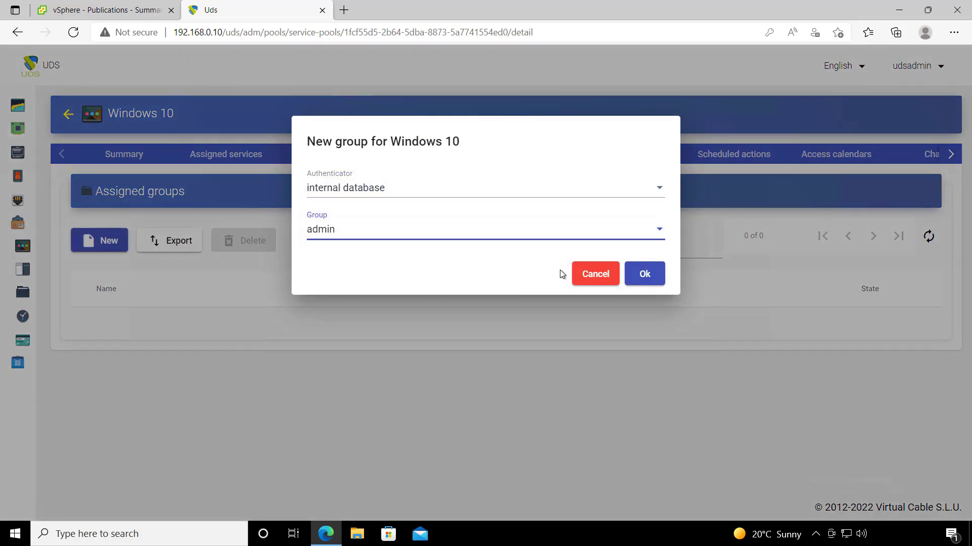
click(655, 277)
- Add the HTML5 RDP and RDP Direct transports to the pool
click(524, 158)
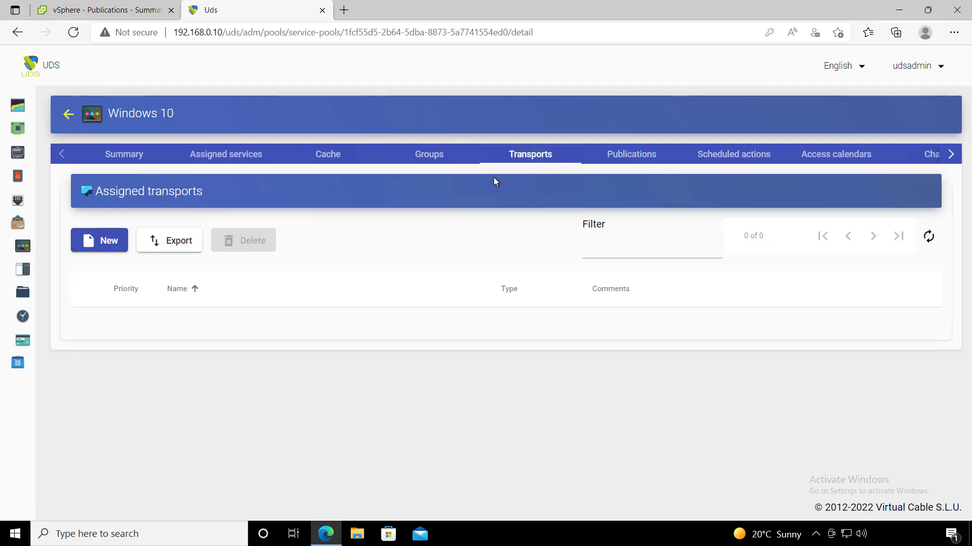
click(112, 244)
click(343, 190)
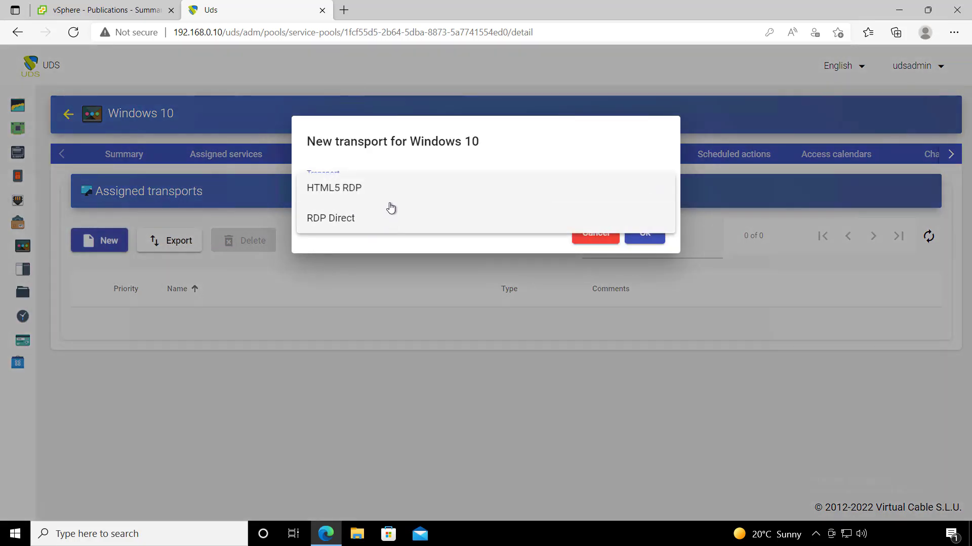
click(422, 192)
click(644, 232)
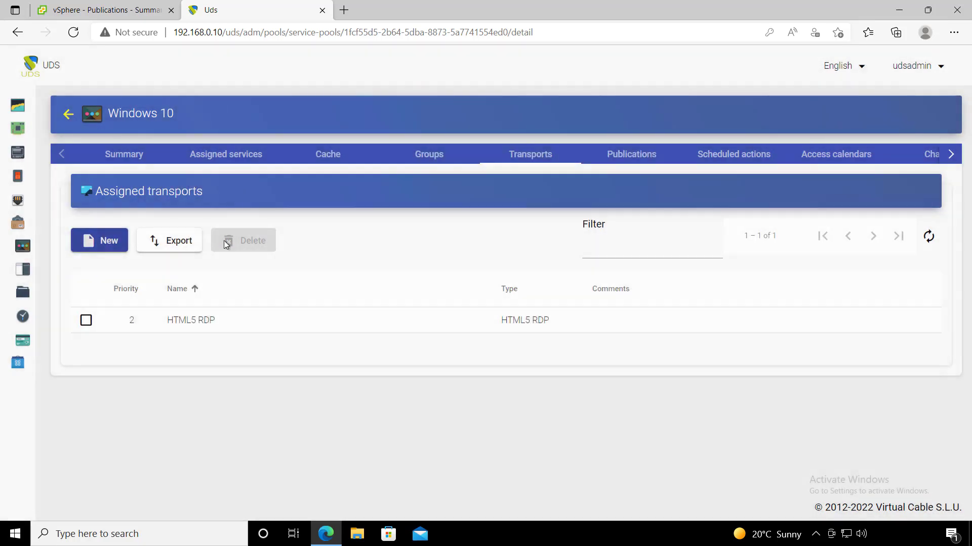
click(99, 241)
click(397, 199)
click(551, 225)
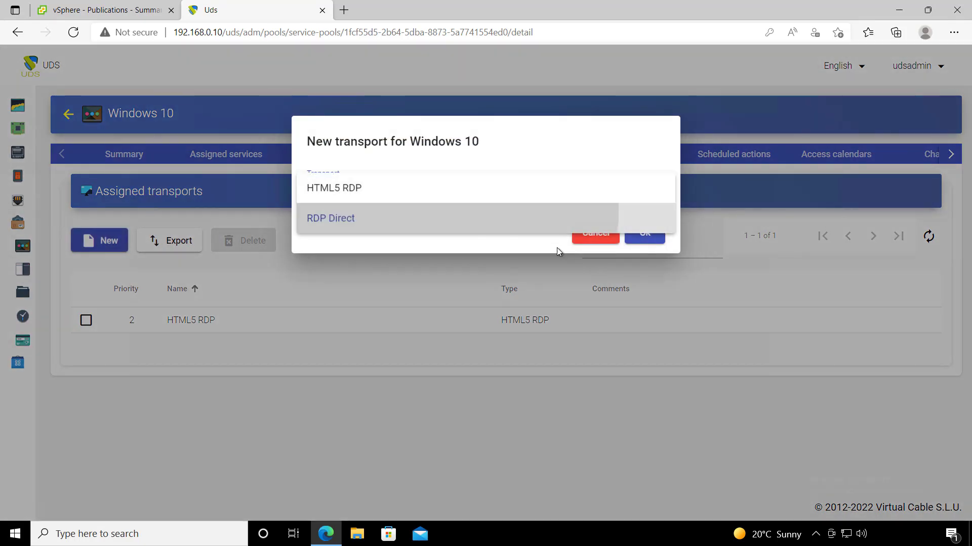
click(645, 232)
- Refresh the pool's publications until revision 1 shows Valid
click(627, 158)
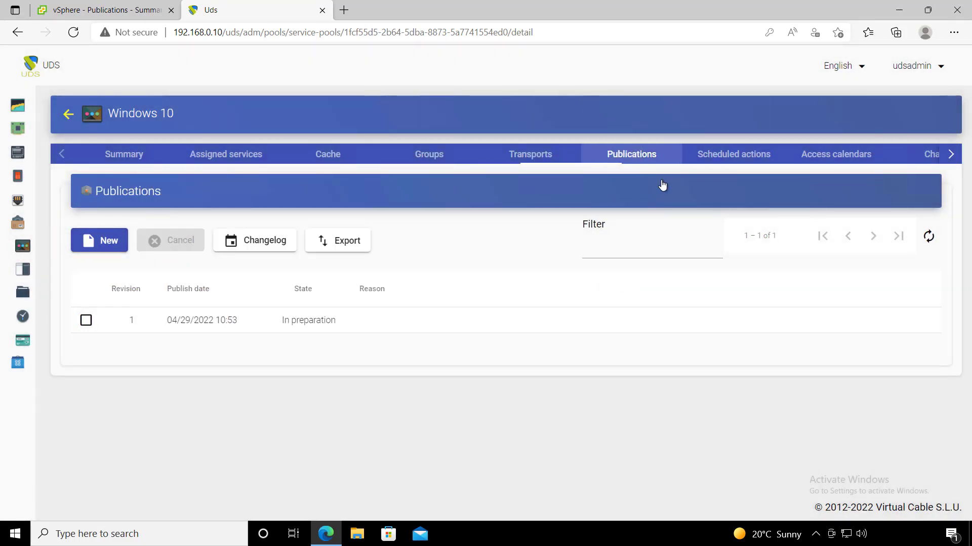
click(929, 240)
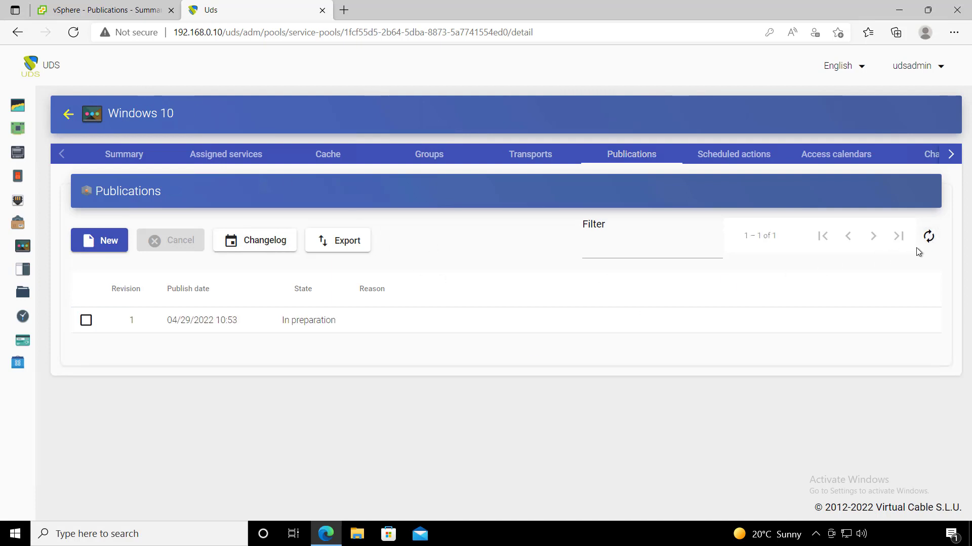
click(929, 241)
click(929, 240)
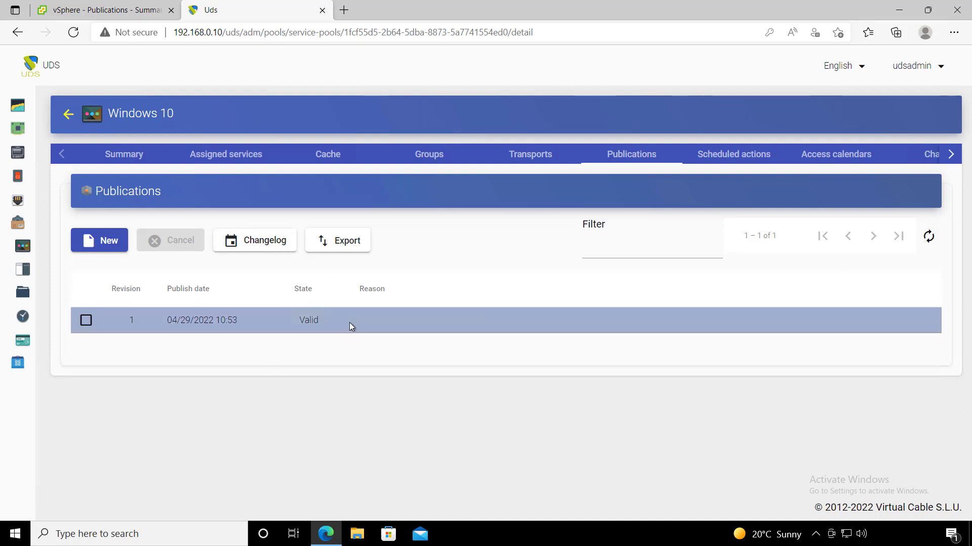
click(322, 160)
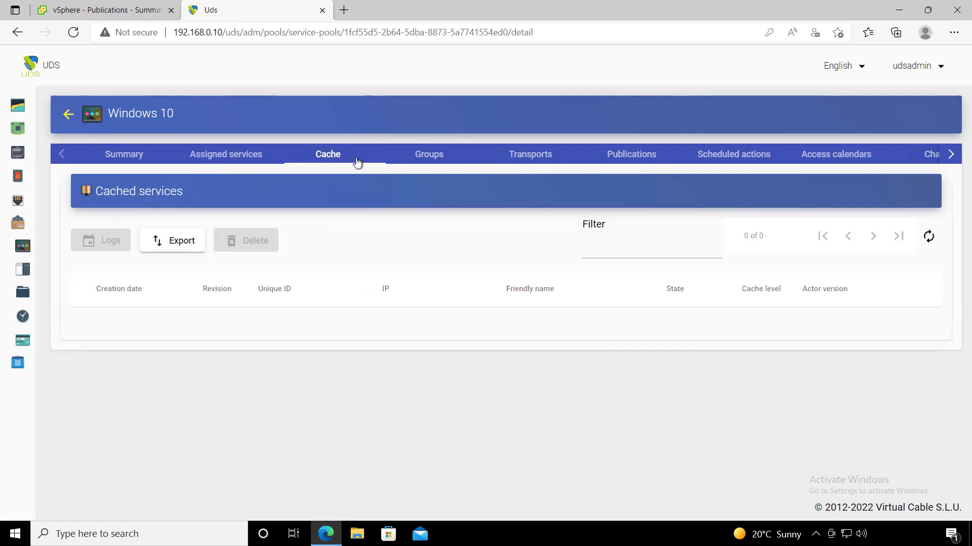
- Keep refreshing the Cache list until win10-000 is Valid at 192.168.14.49 and win10-001 shows Waiting OS
click(931, 237)
click(931, 238)
click(931, 238)
click(931, 238)
click(932, 238)
click(932, 241)
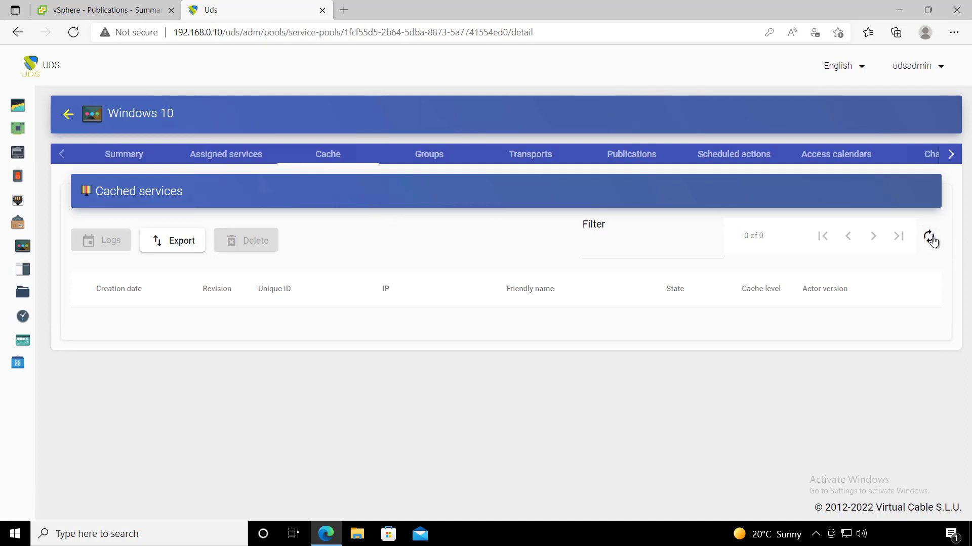
click(930, 240)
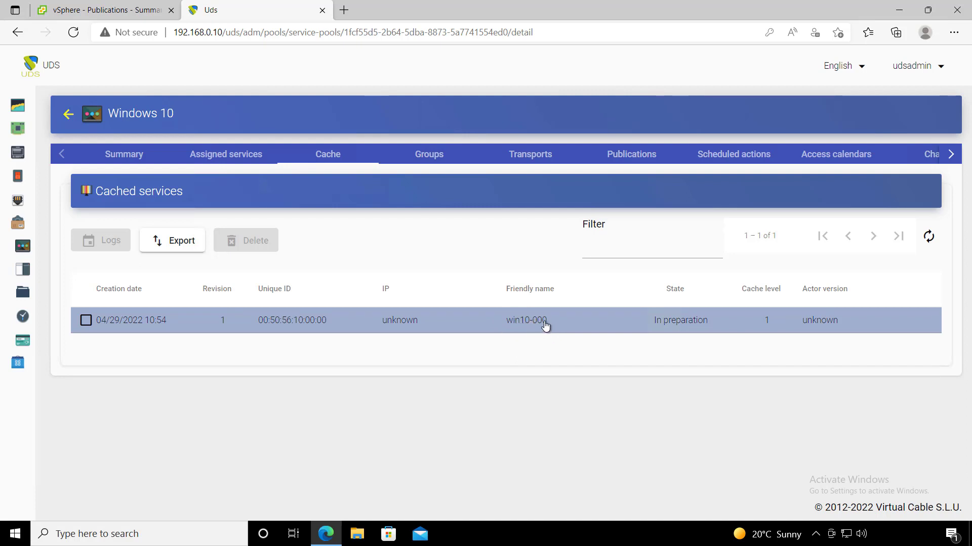
click(928, 236)
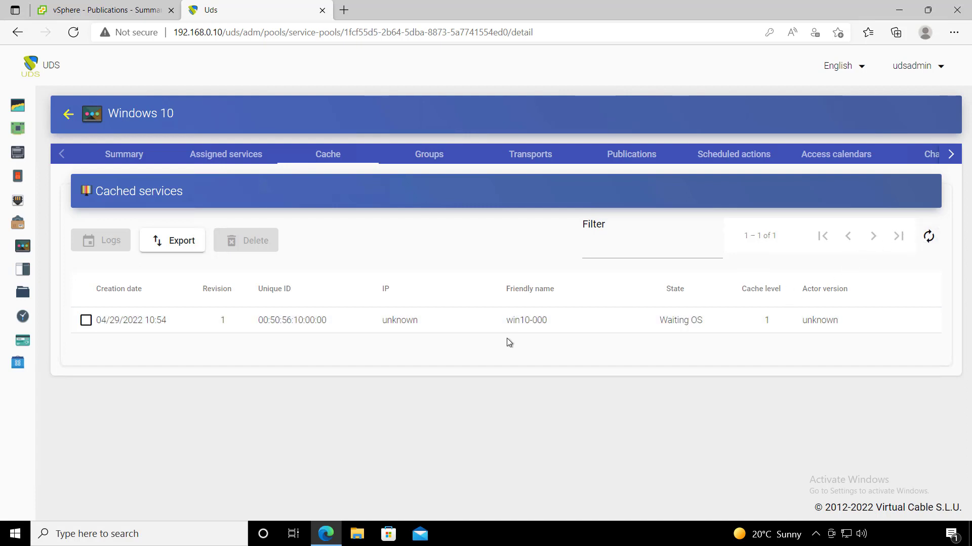
click(929, 237)
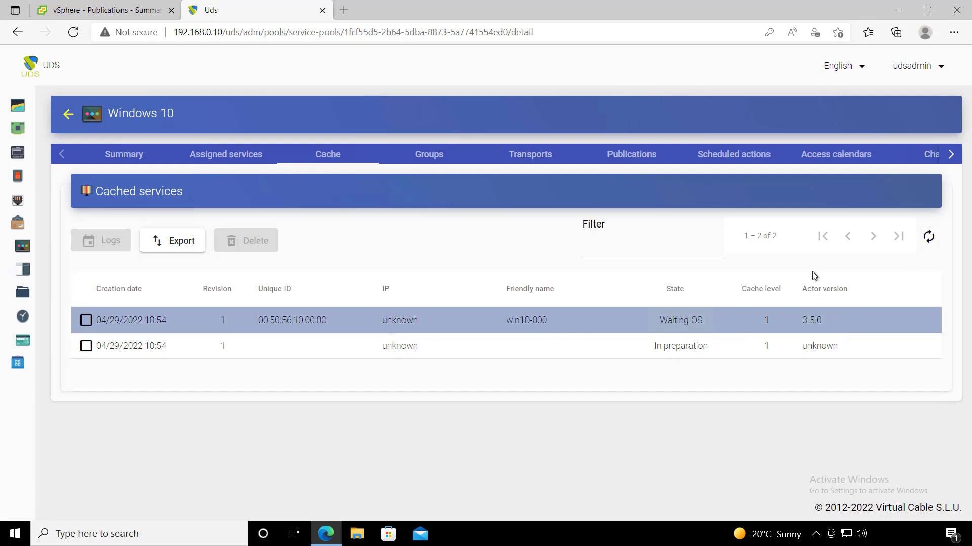
click(929, 236)
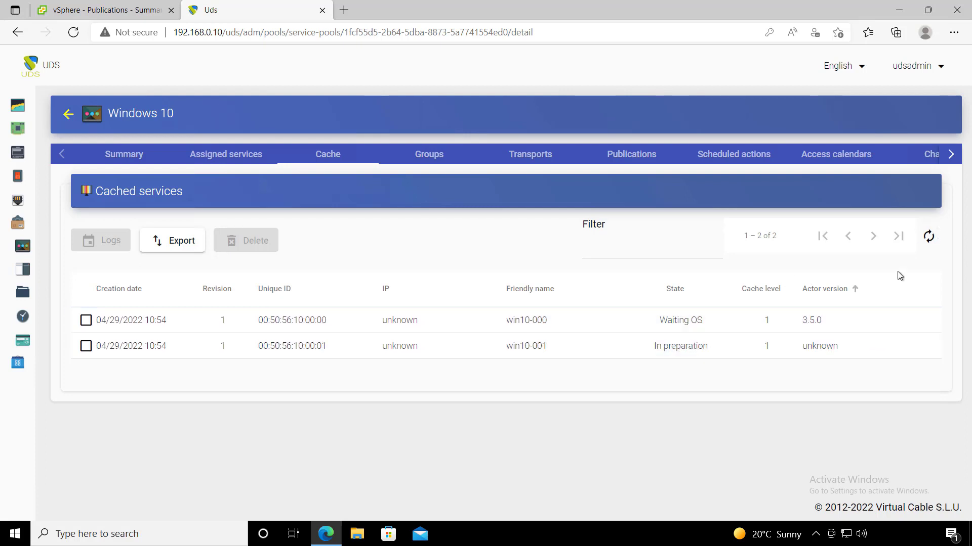
click(929, 238)
click(929, 238)
click(929, 239)
click(929, 239)
click(929, 239)
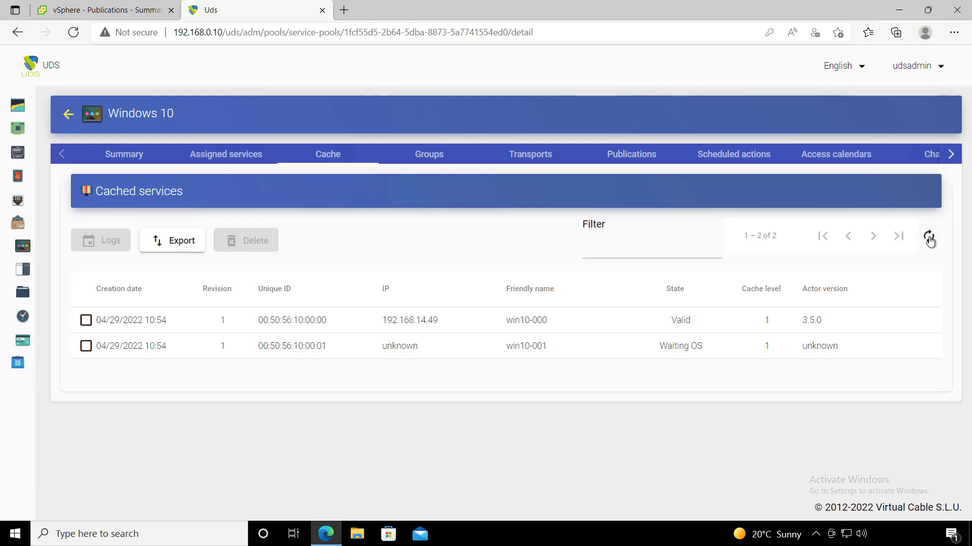
click(929, 239)
click(929, 239)
- Check vSphere's Publications pool, then refresh UDS until win10-001 reports actor version 3.5.0
click(126, 15)
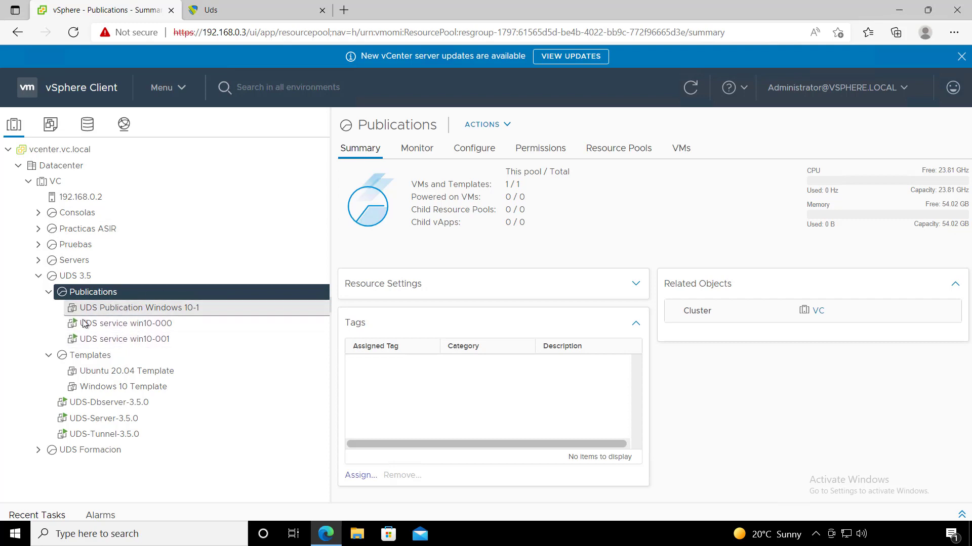
click(234, 9)
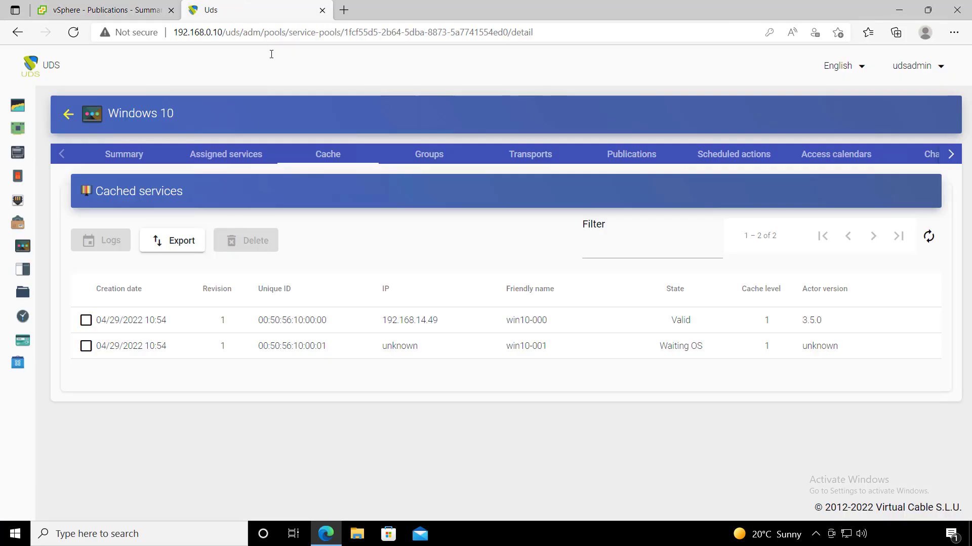
click(925, 237)
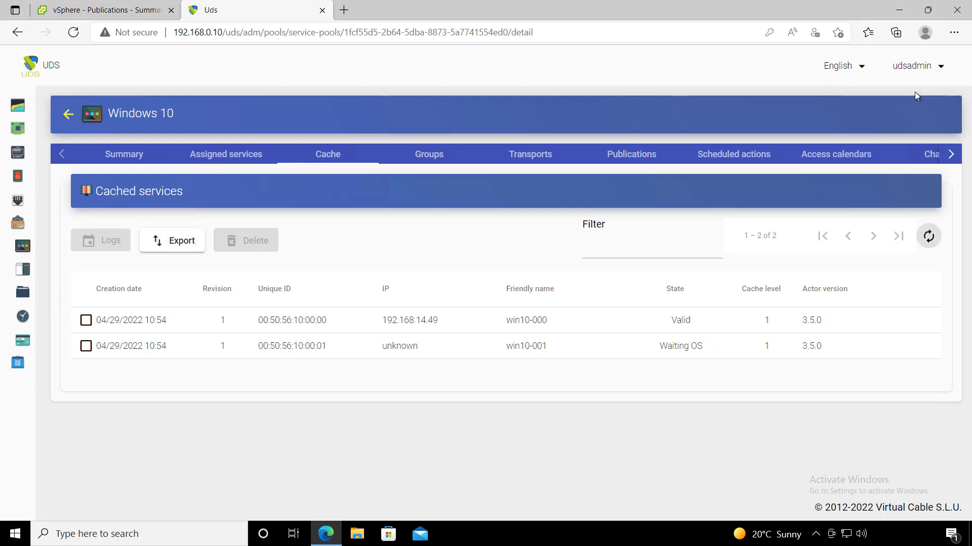
- Open the administrator account dropdown showing User mode and Logout
click(917, 66)
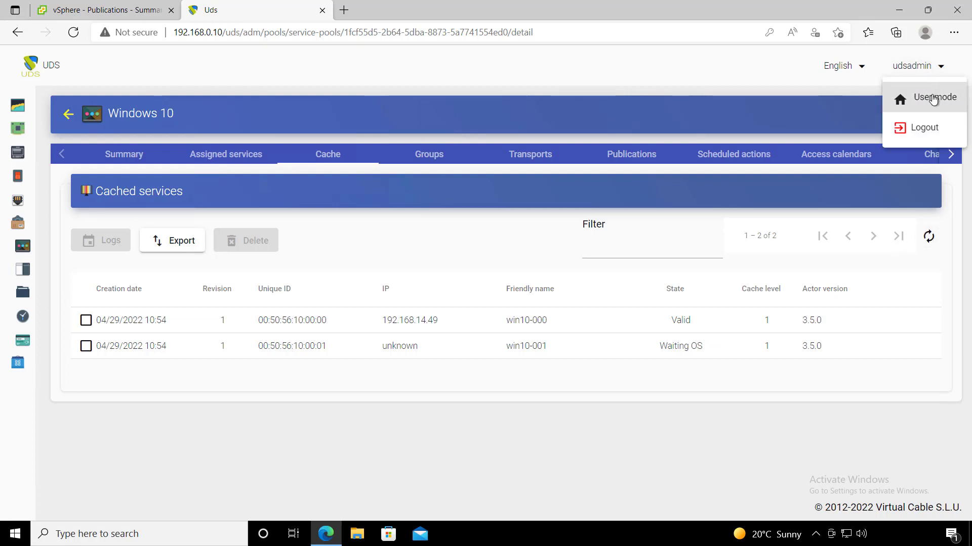
- Log out and sign in as the saved test user with their password
click(931, 128)
click(431, 230)
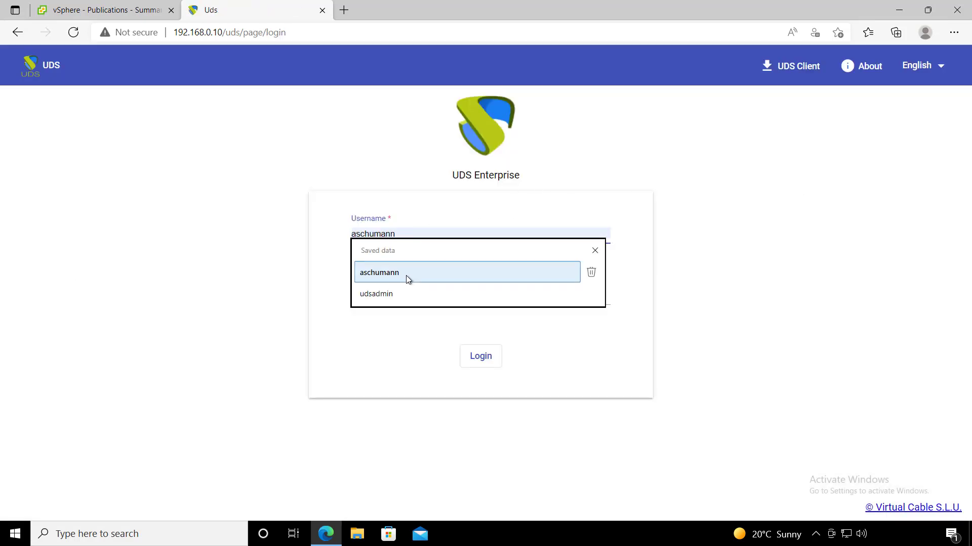
click(406, 276)
click(393, 299)
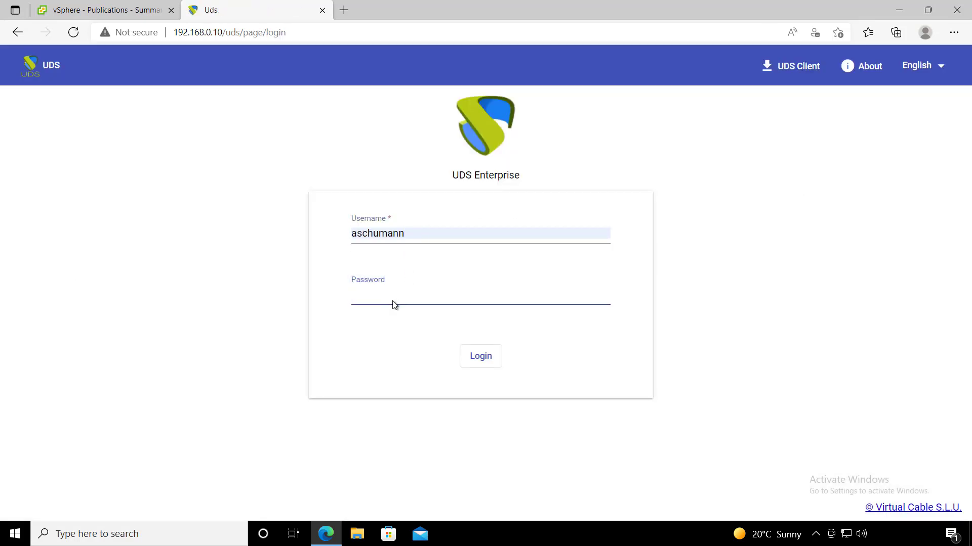
text(•••)
key(Return)
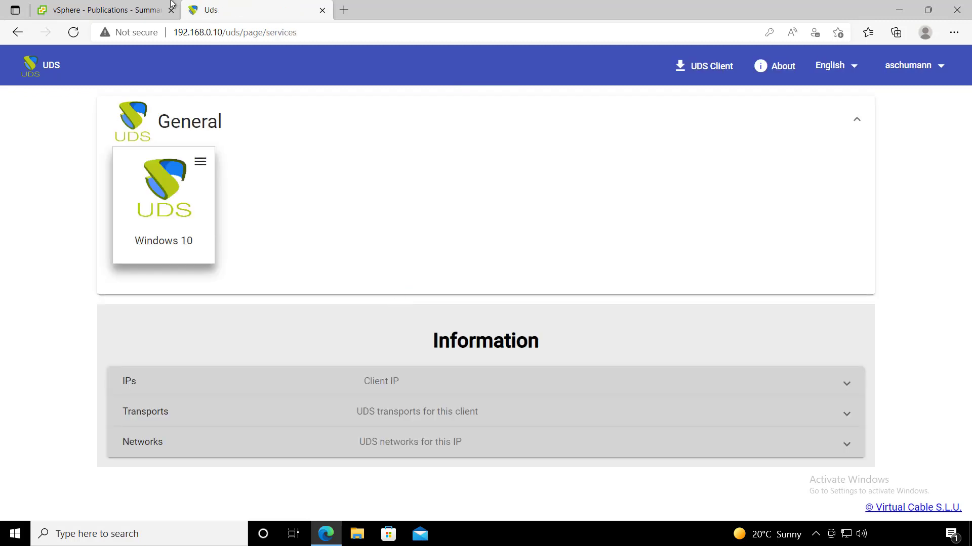
- Try the Windows 10 pool's connection options, HTML5 RDP and RDP Direct
click(201, 164)
mouse_move(237, 198)
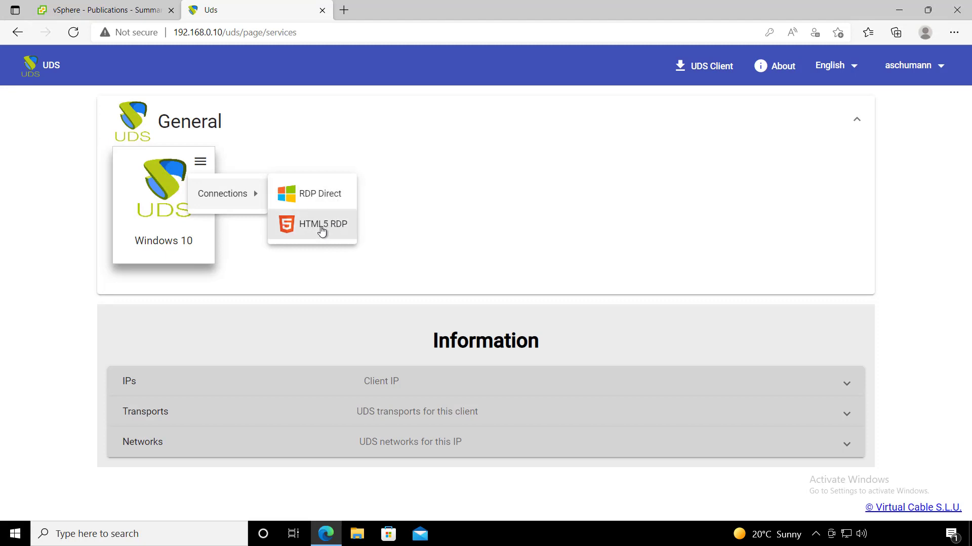
click(73, 204)
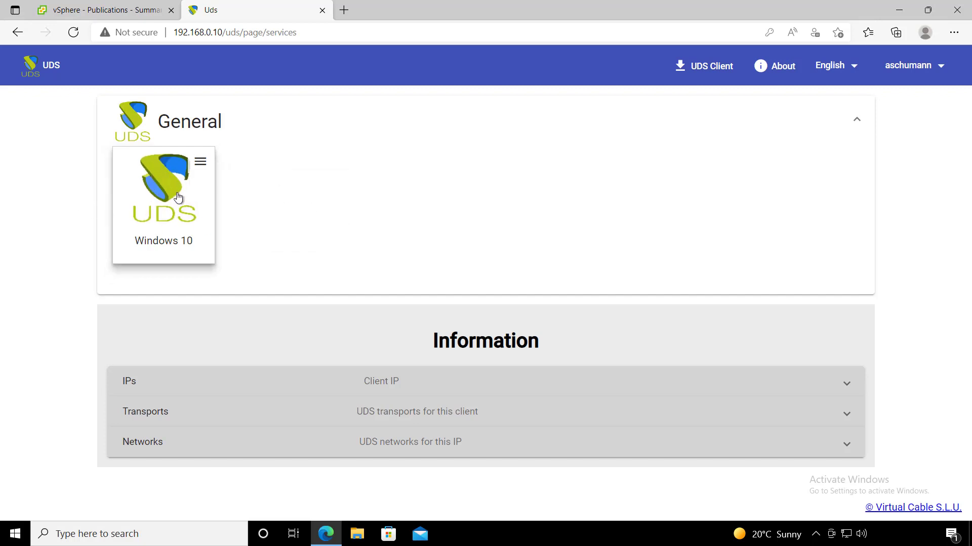
click(195, 172)
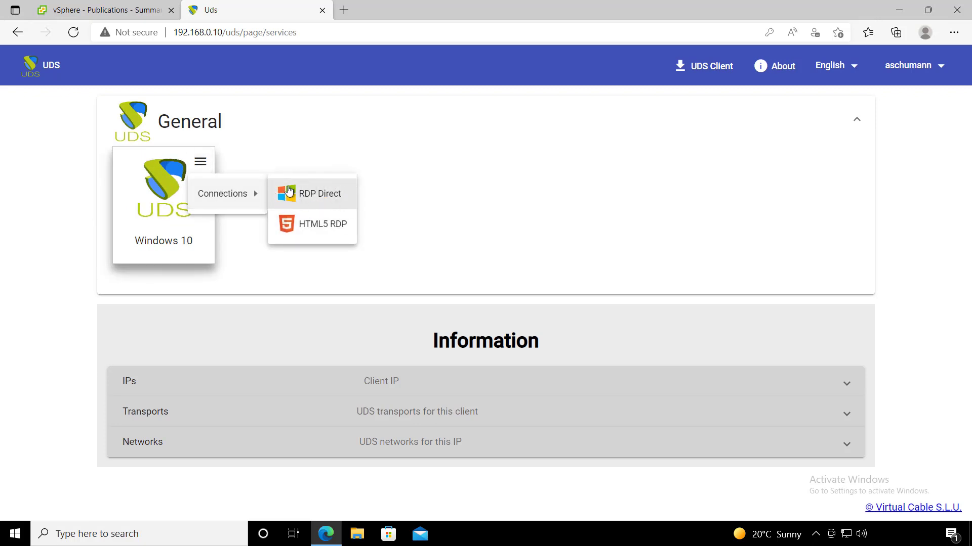
click(64, 205)
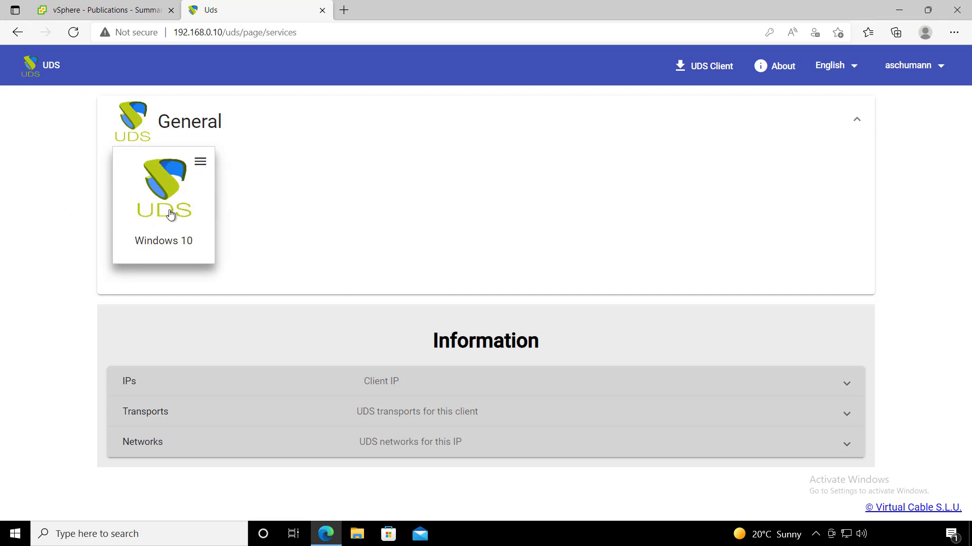
click(199, 162)
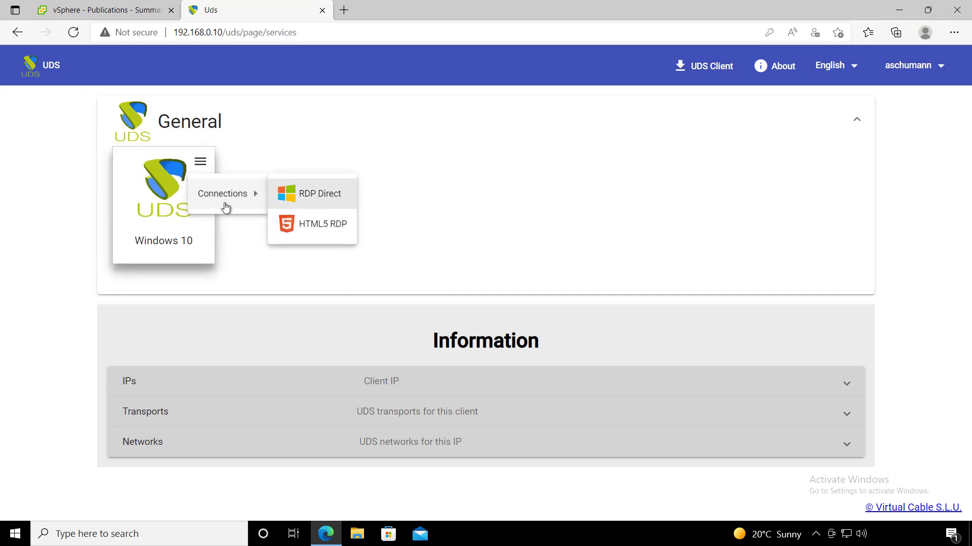
click(66, 196)
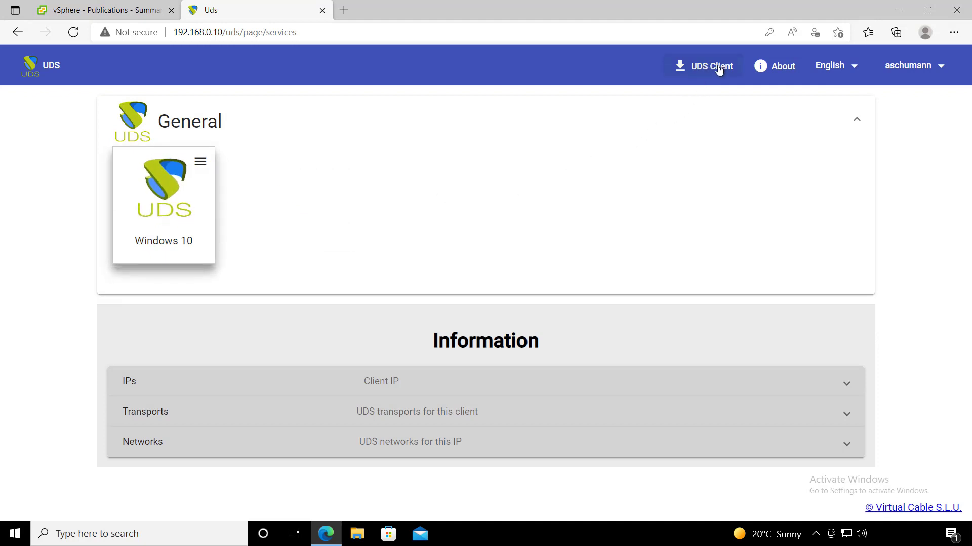
- Launch the Windows 10 service and allow the browser to open the UDS client
click(167, 204)
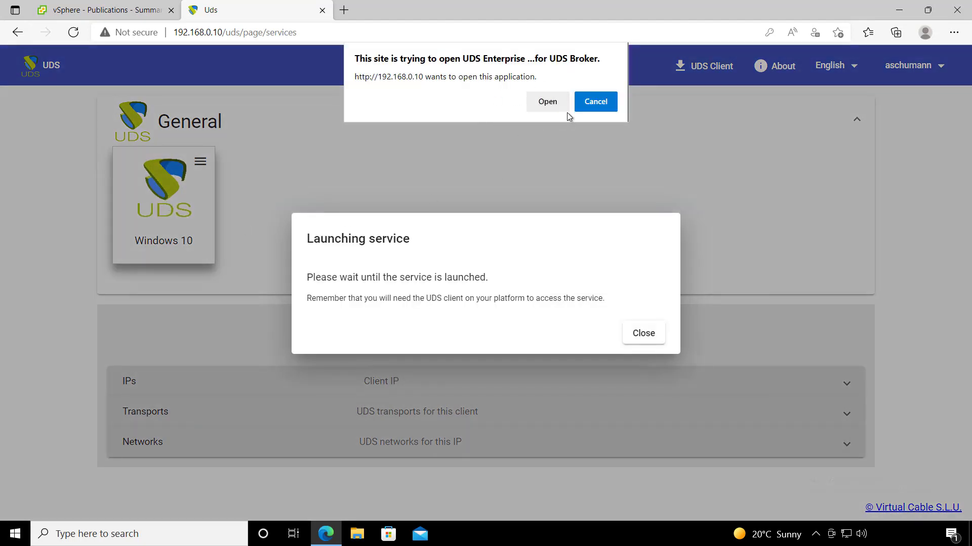
click(555, 105)
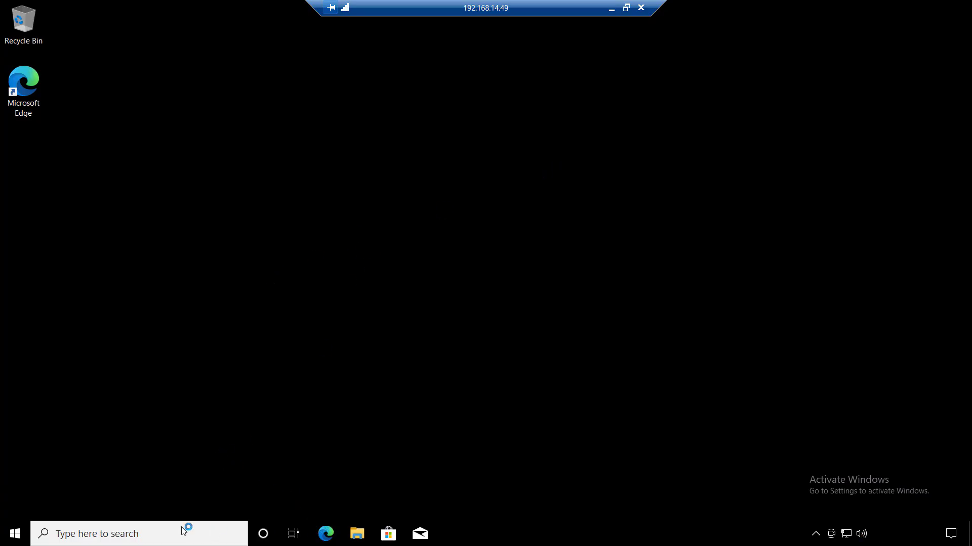
- From the remote Start menu, choose Sign out on the uds account
drag(167, 255, 488, 469)
click(19, 535)
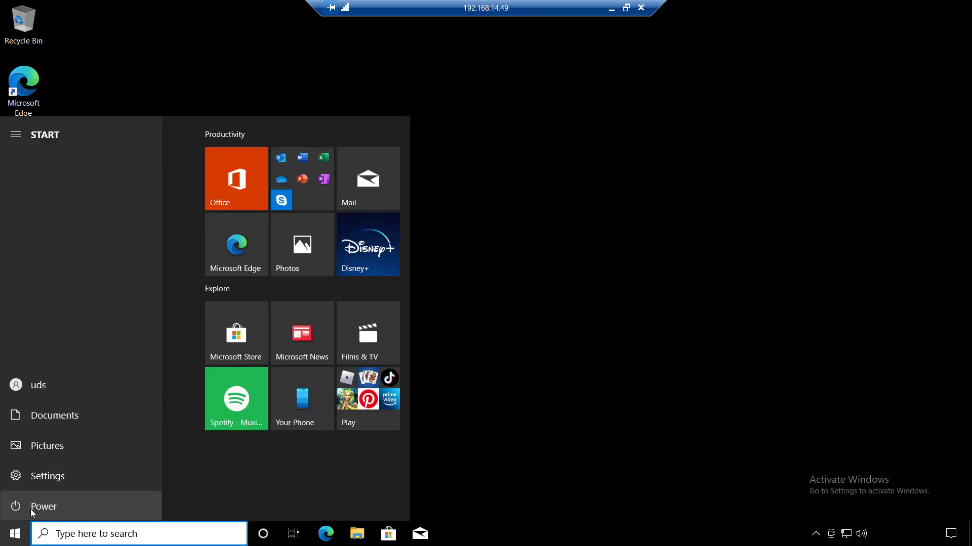
click(31, 509)
click(62, 321)
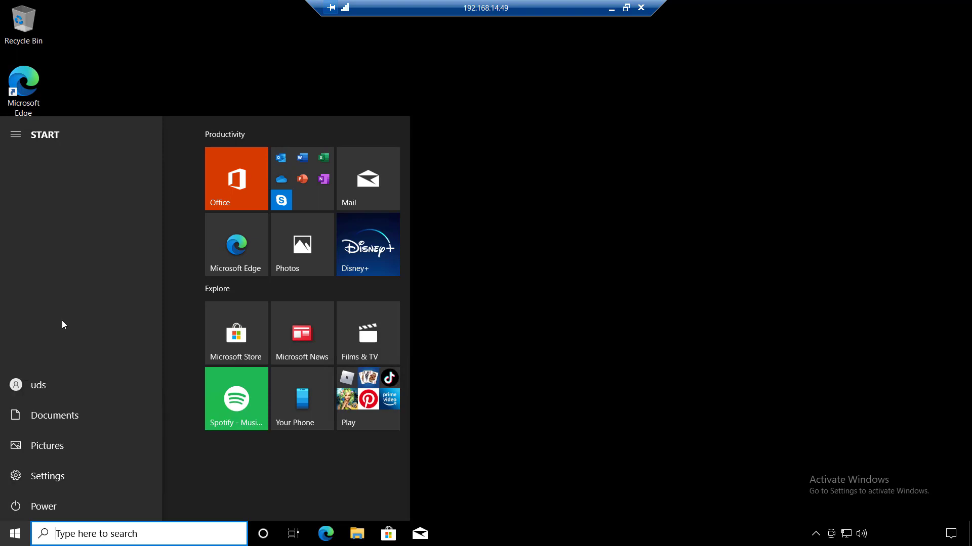
click(43, 509)
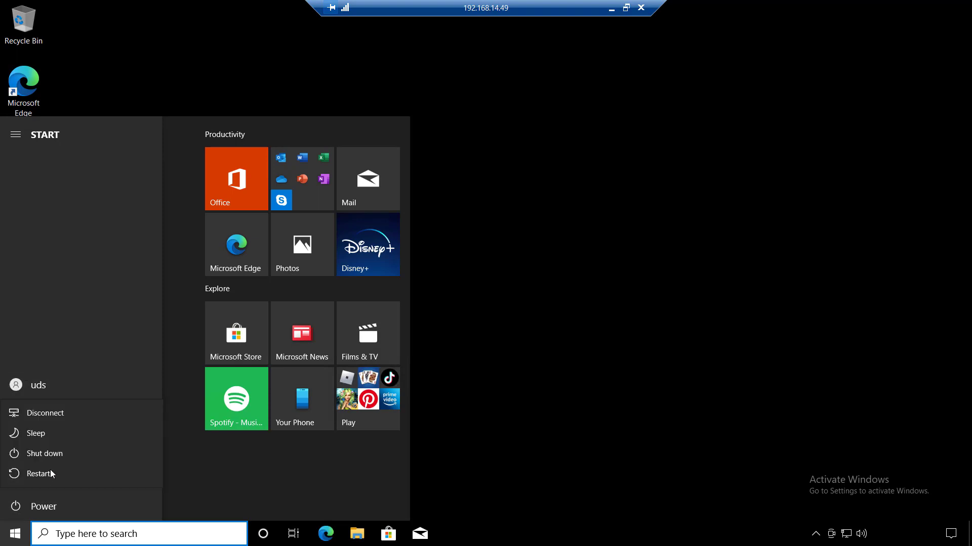
click(50, 381)
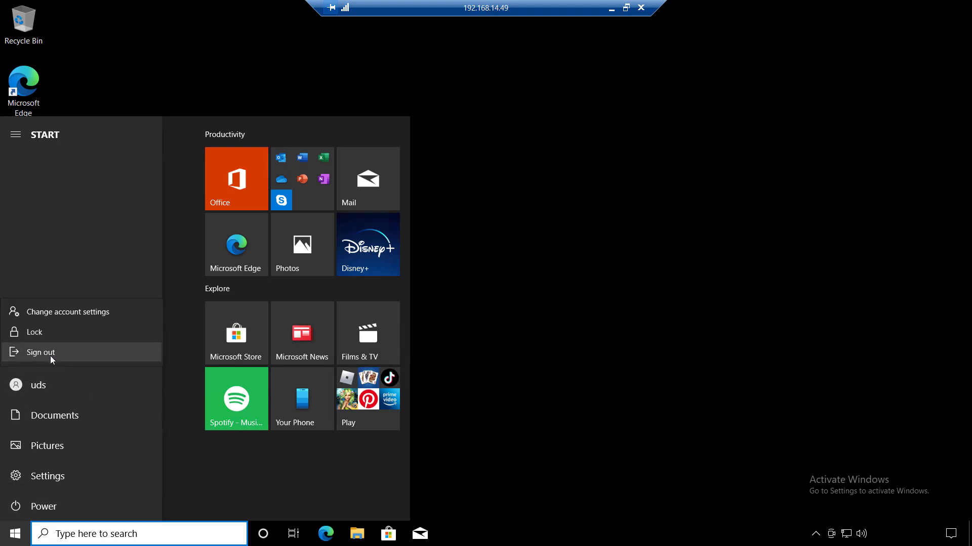
click(56, 353)
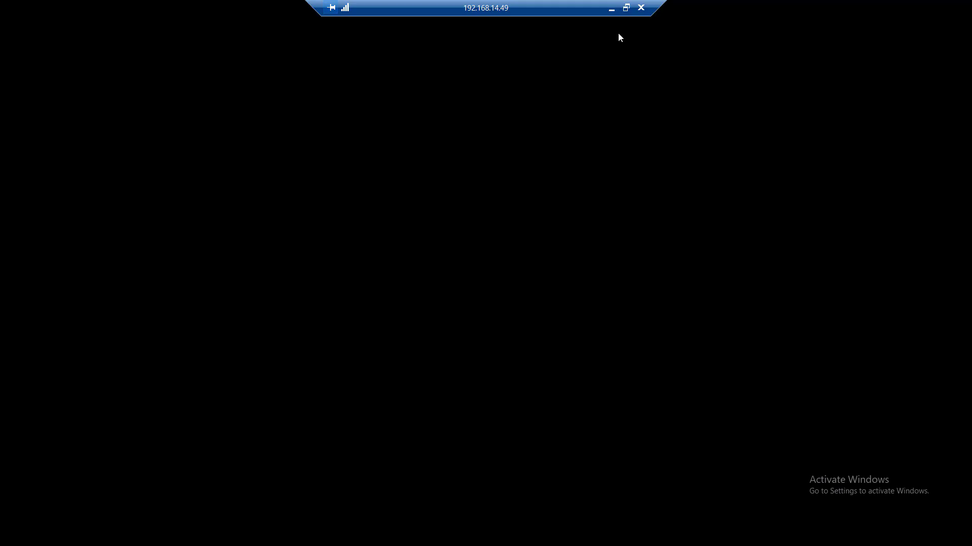
- Disconnect the remote desktop session and go to the UDS admin dashboard
click(640, 7)
click(543, 297)
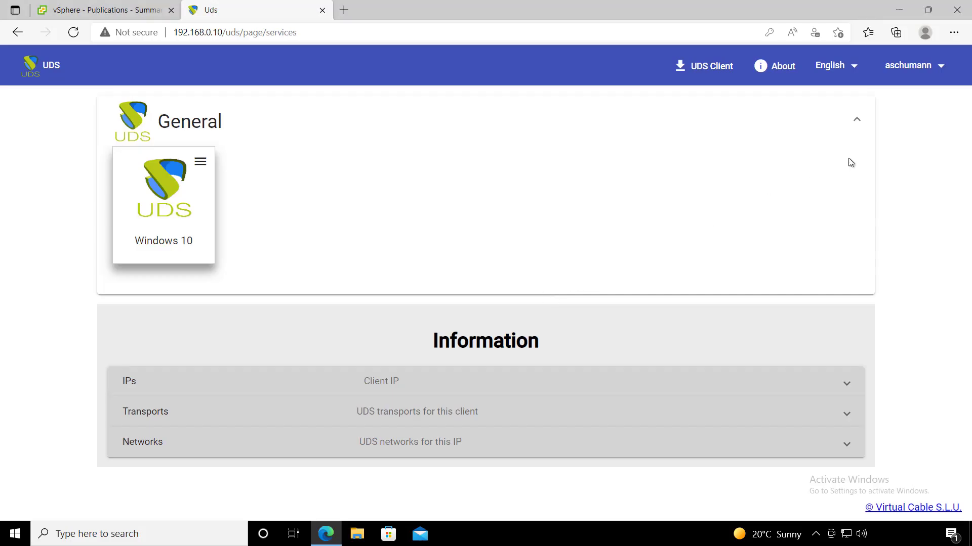
click(916, 74)
click(909, 96)
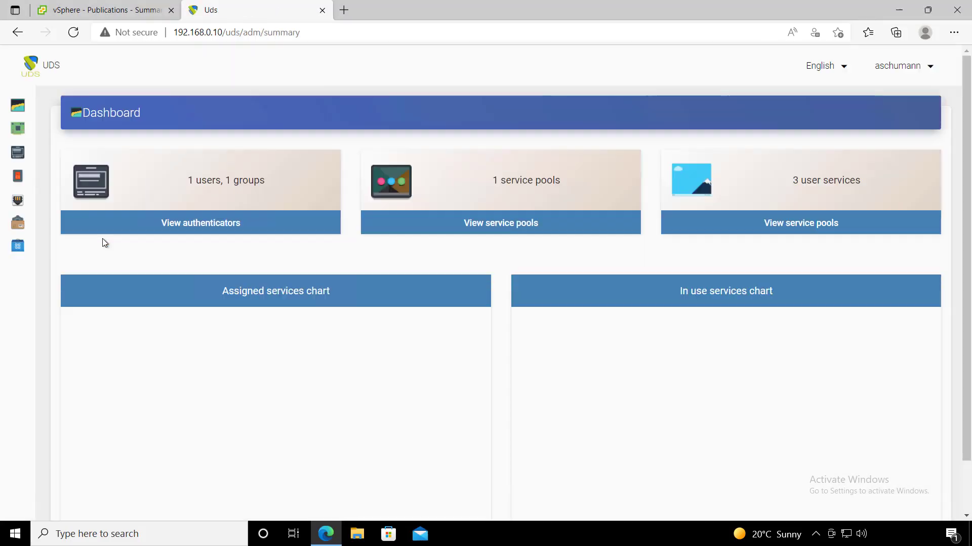
- Refresh the Windows 10 pool's assigned services, then view win10-000's summary in vSphere
click(43, 223)
click(56, 245)
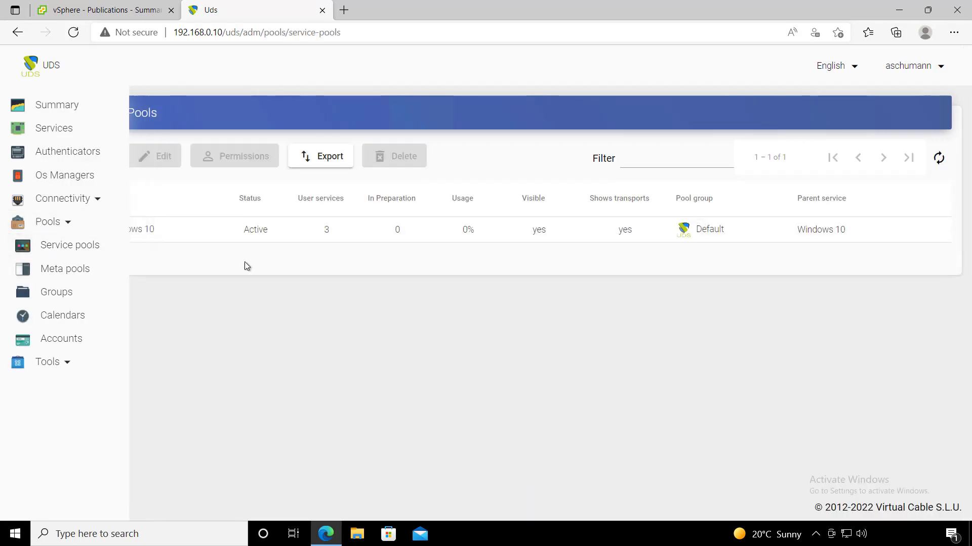
double_click(176, 241)
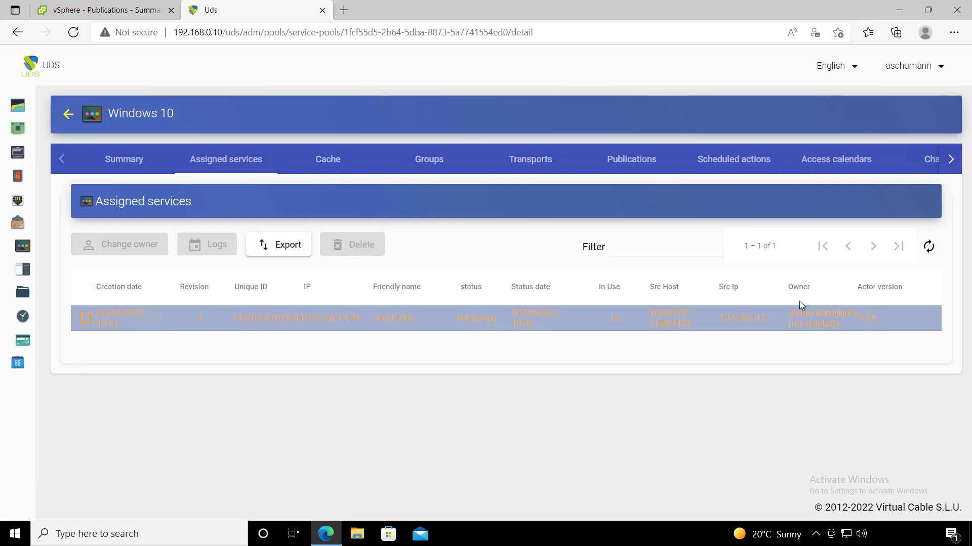
click(929, 246)
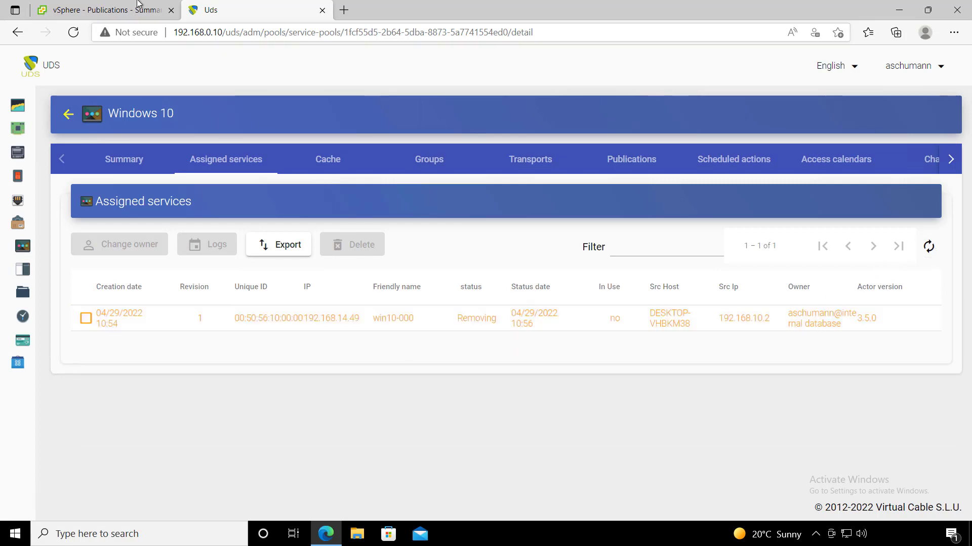
click(106, 10)
click(192, 324)
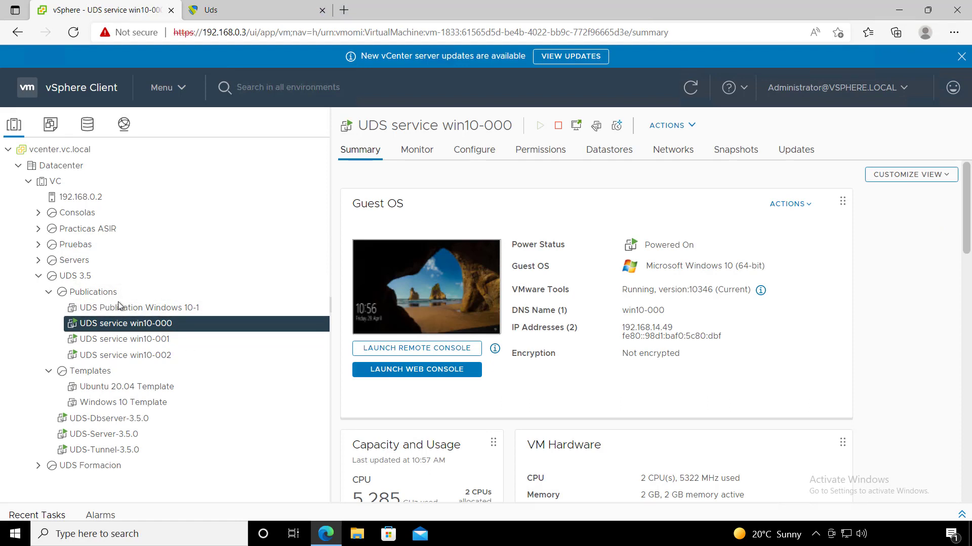
- Refresh the Windows 10 pool's assigned and cached services lists
click(220, 9)
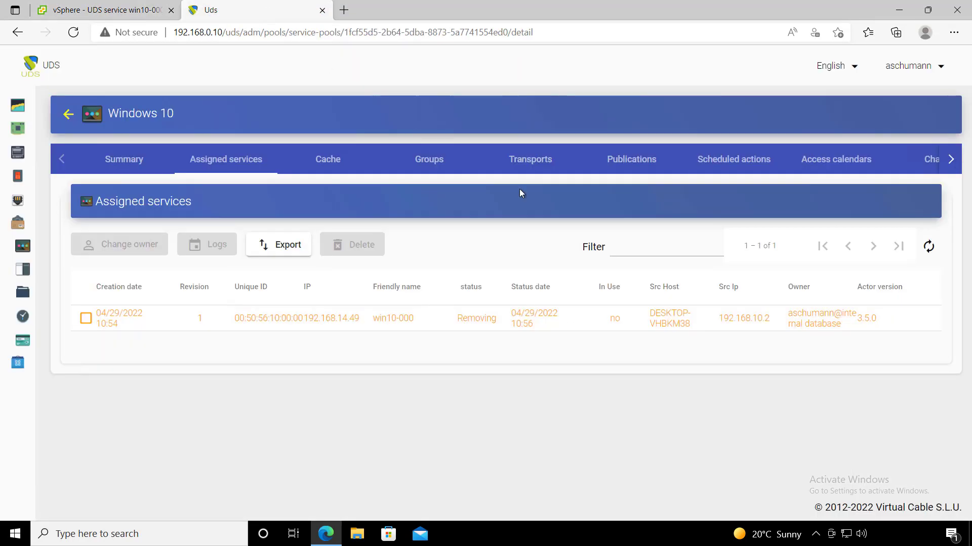
click(937, 248)
click(324, 162)
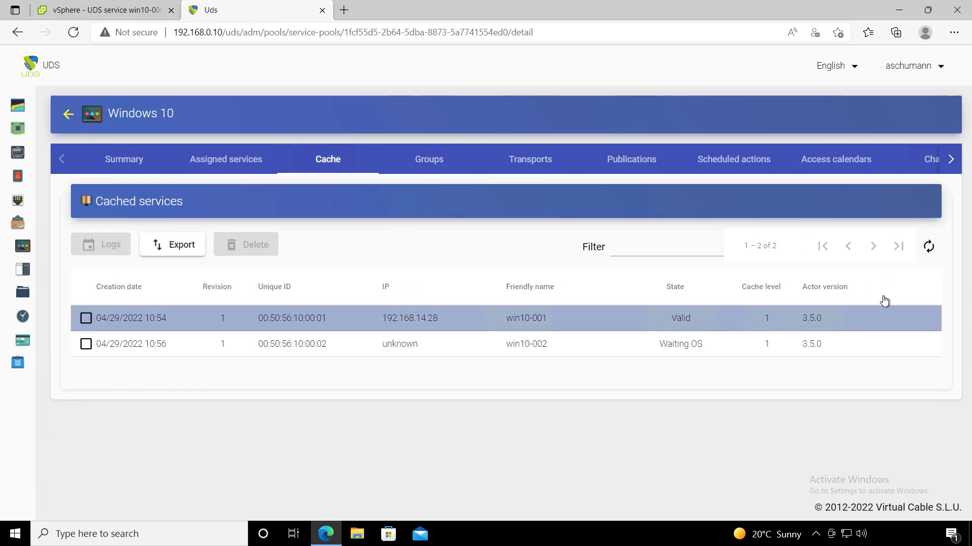
click(928, 247)
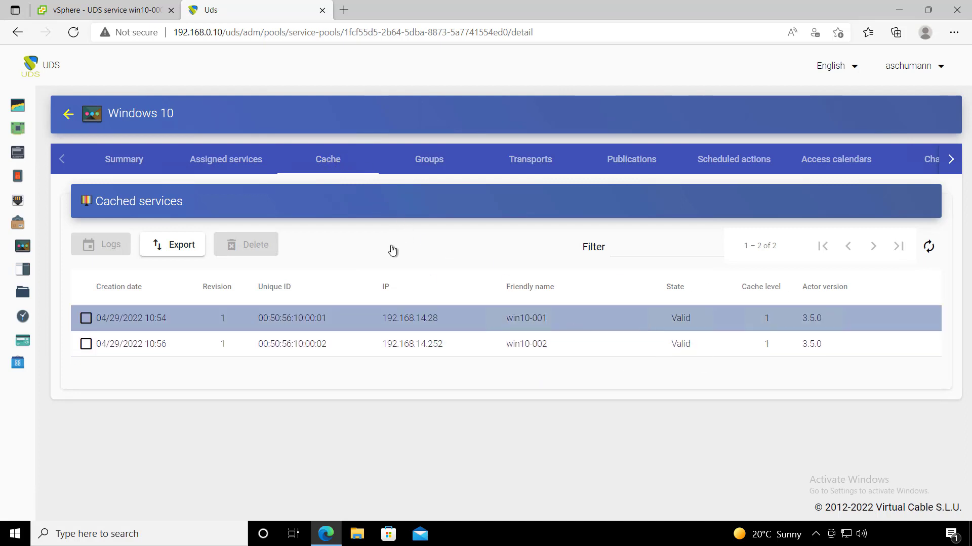
- View win10-001's summary in the vSphere Publications resource pool, then return to UDS
click(107, 9)
click(93, 292)
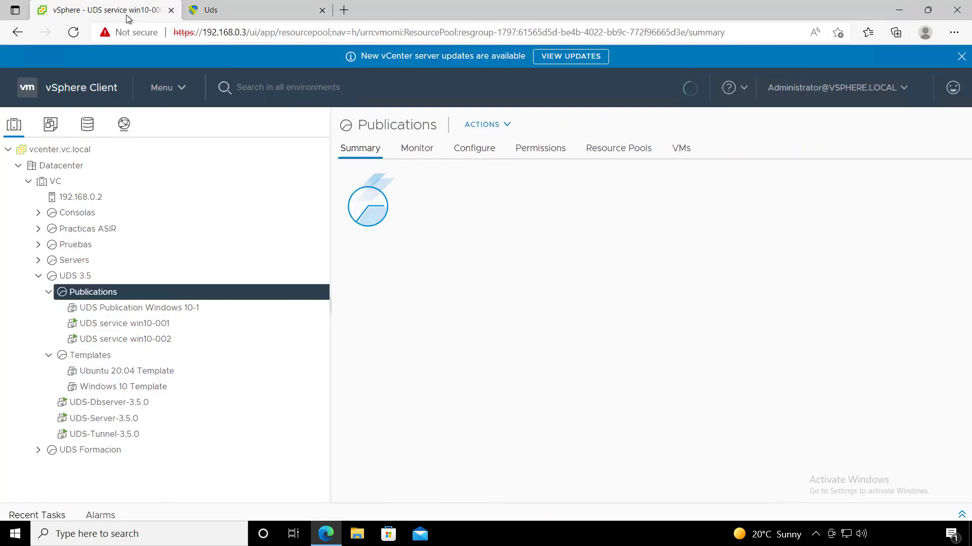
click(151, 324)
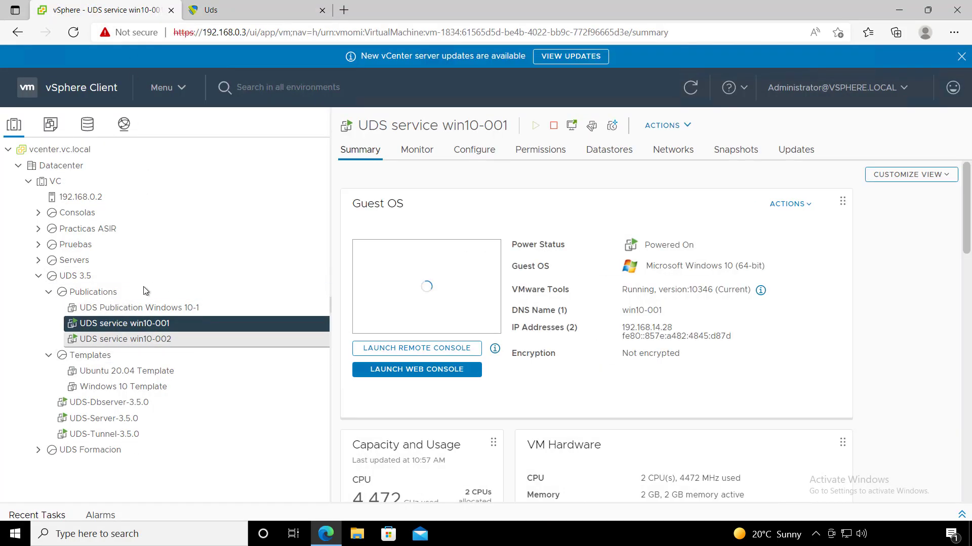
click(248, 14)
- Switch to the user services view and connect to Windows 10 over HTML5 RDP
click(942, 68)
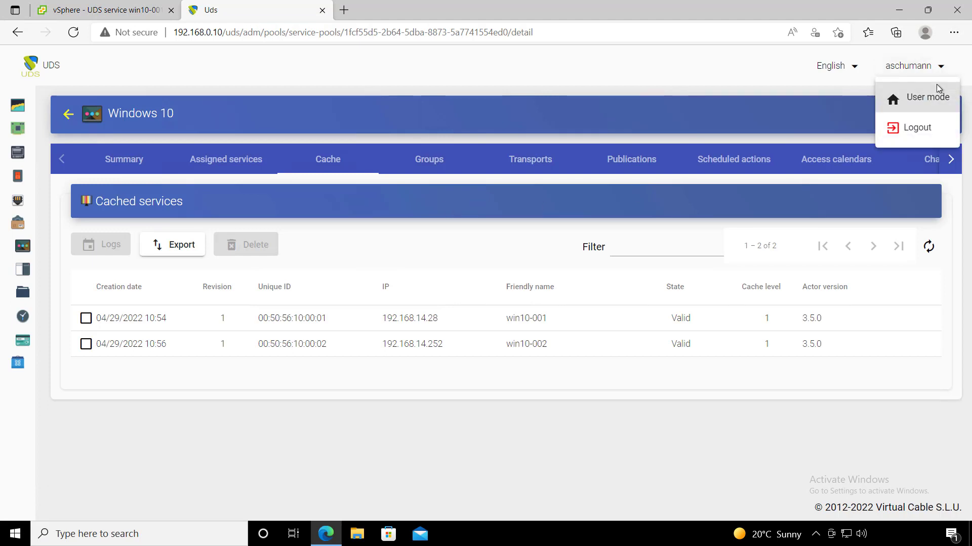
click(936, 97)
click(201, 162)
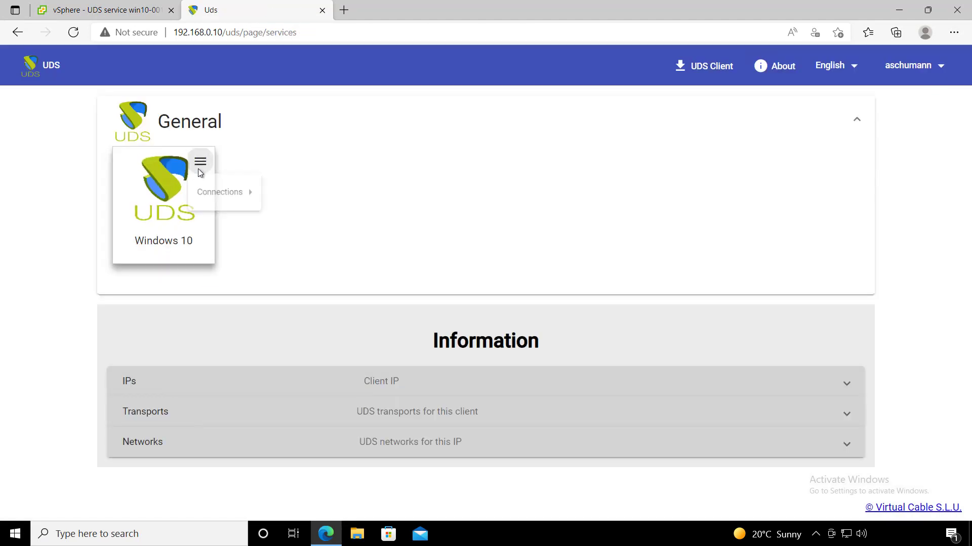
mouse_move(217, 192)
click(322, 229)
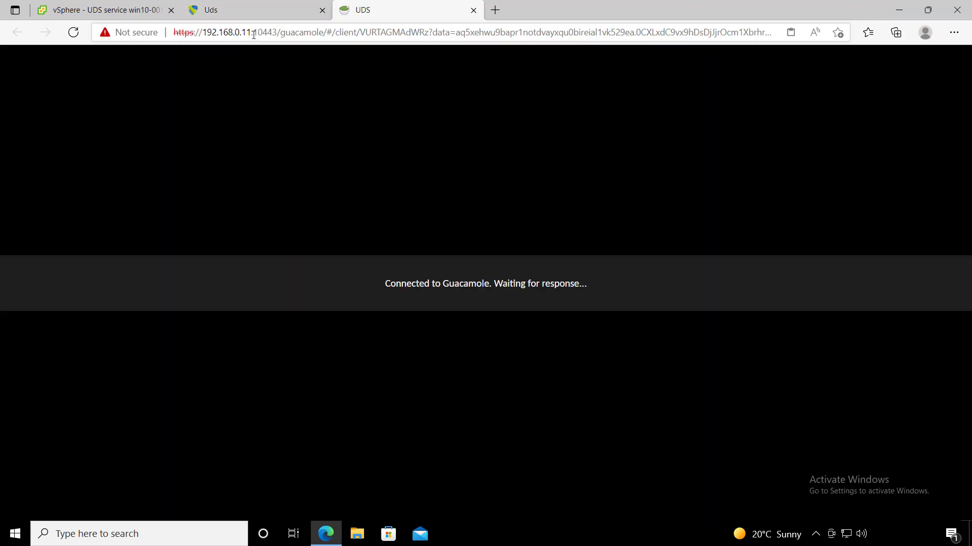
- Sign the uds user out of the Guacamole Windows 10 desktop and close the tab
drag(254, 35, 241, 36)
click(299, 292)
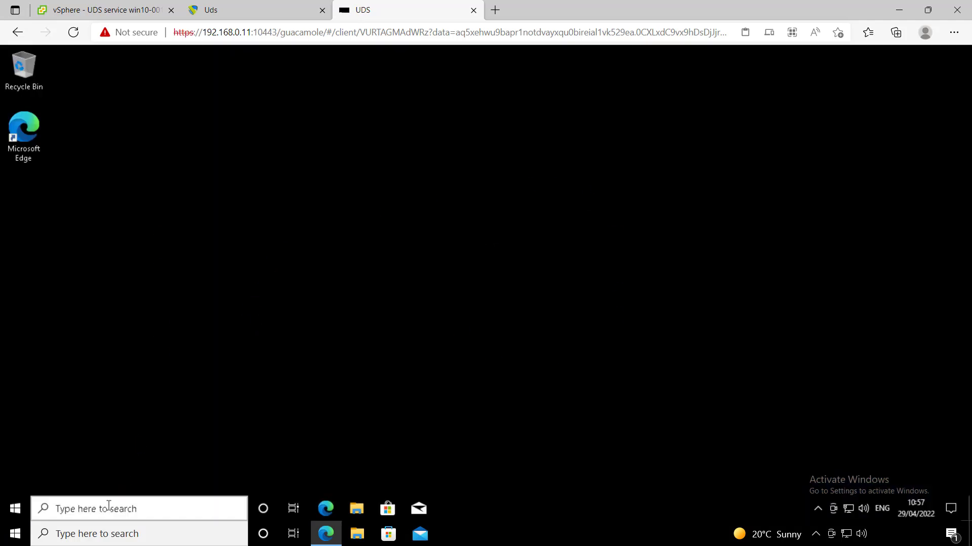
click(19, 509)
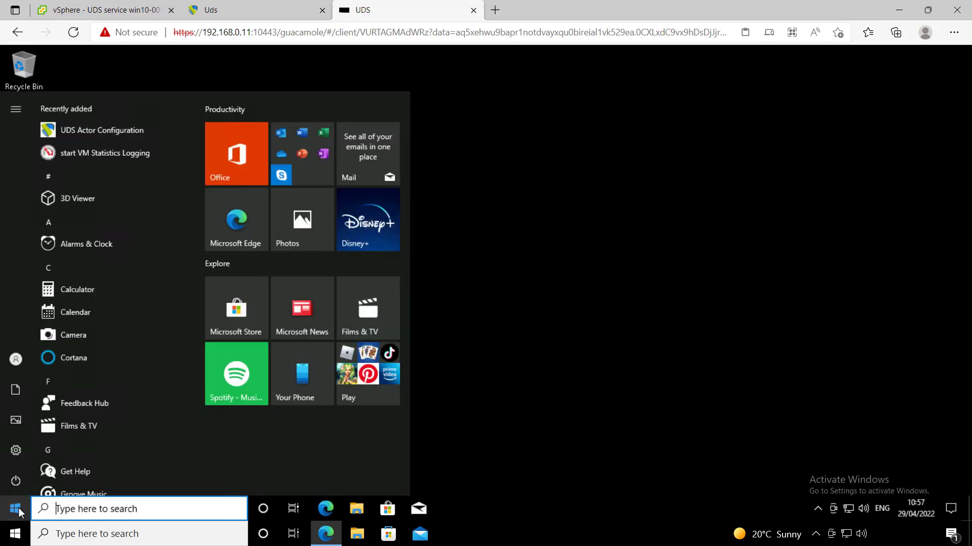
mouse_move(17, 487)
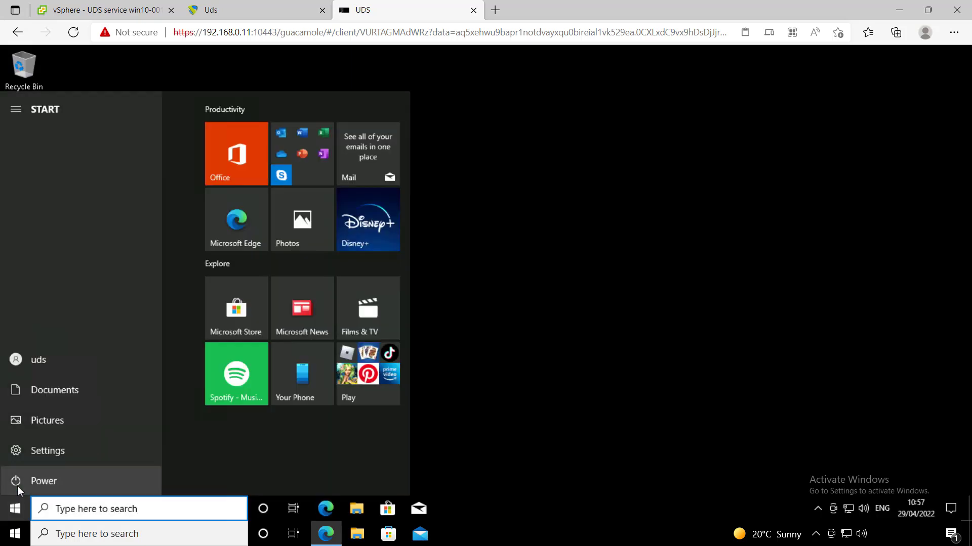
click(32, 354)
click(49, 335)
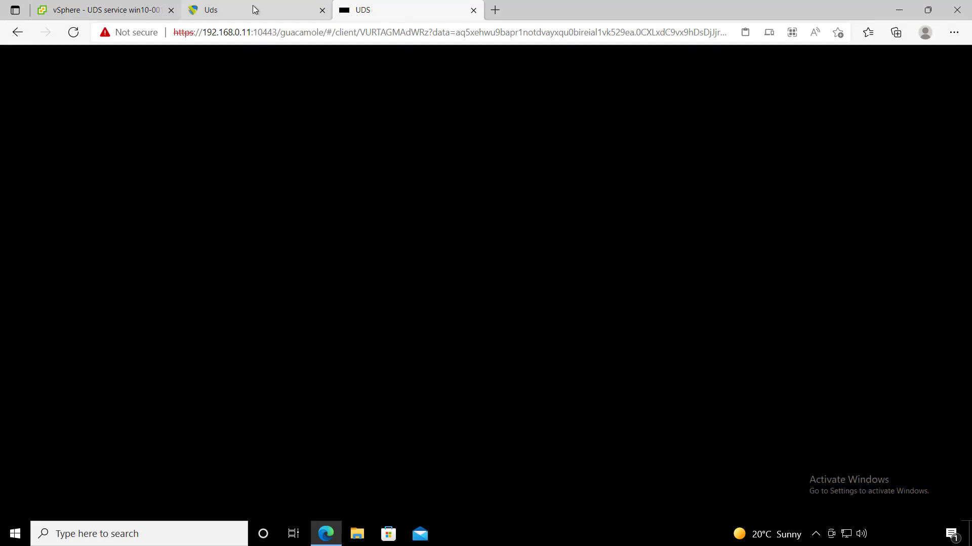
click(473, 10)
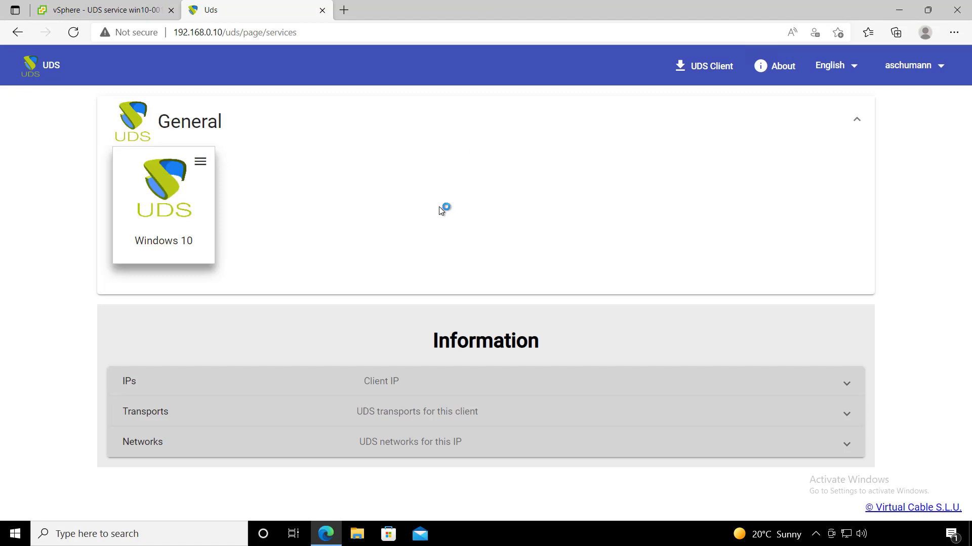